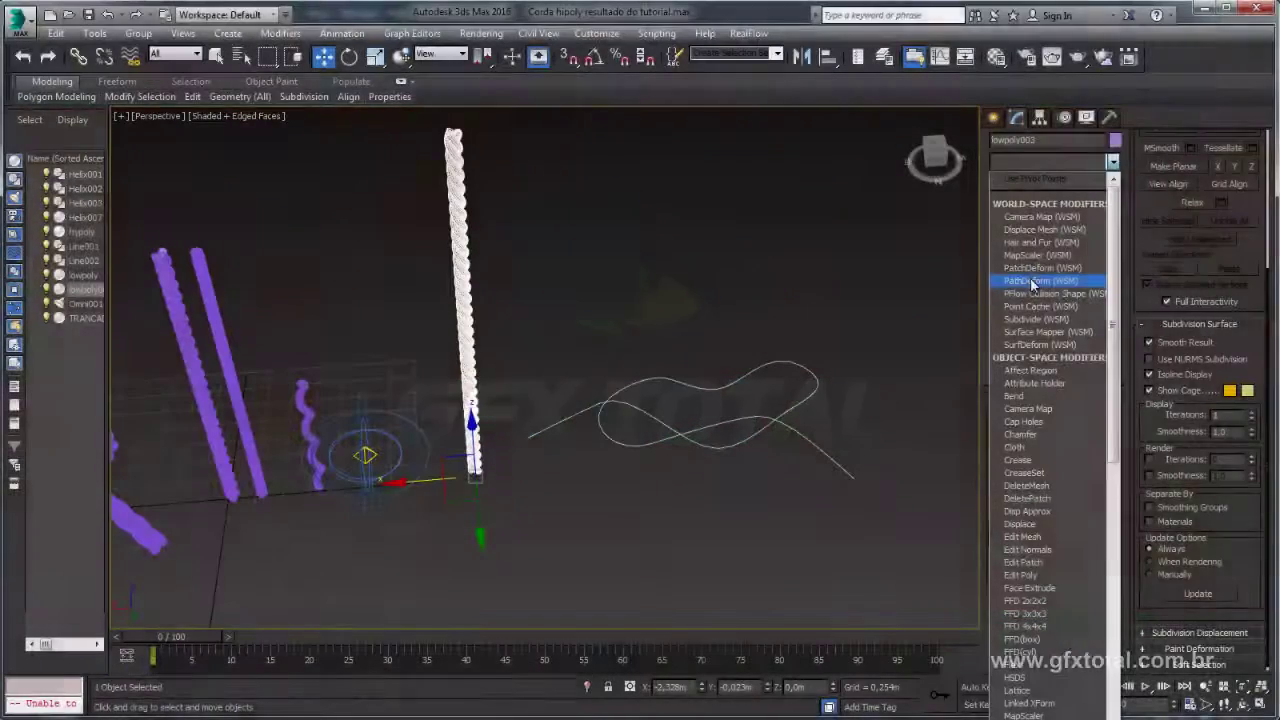
- Bind the white rope to the Line002 spline with Path Deform Binding and move it onto the path
{"action": "left_click", "coordinate": [1033, 283]}
{"action": "left_click", "coordinate": [1049, 447]}
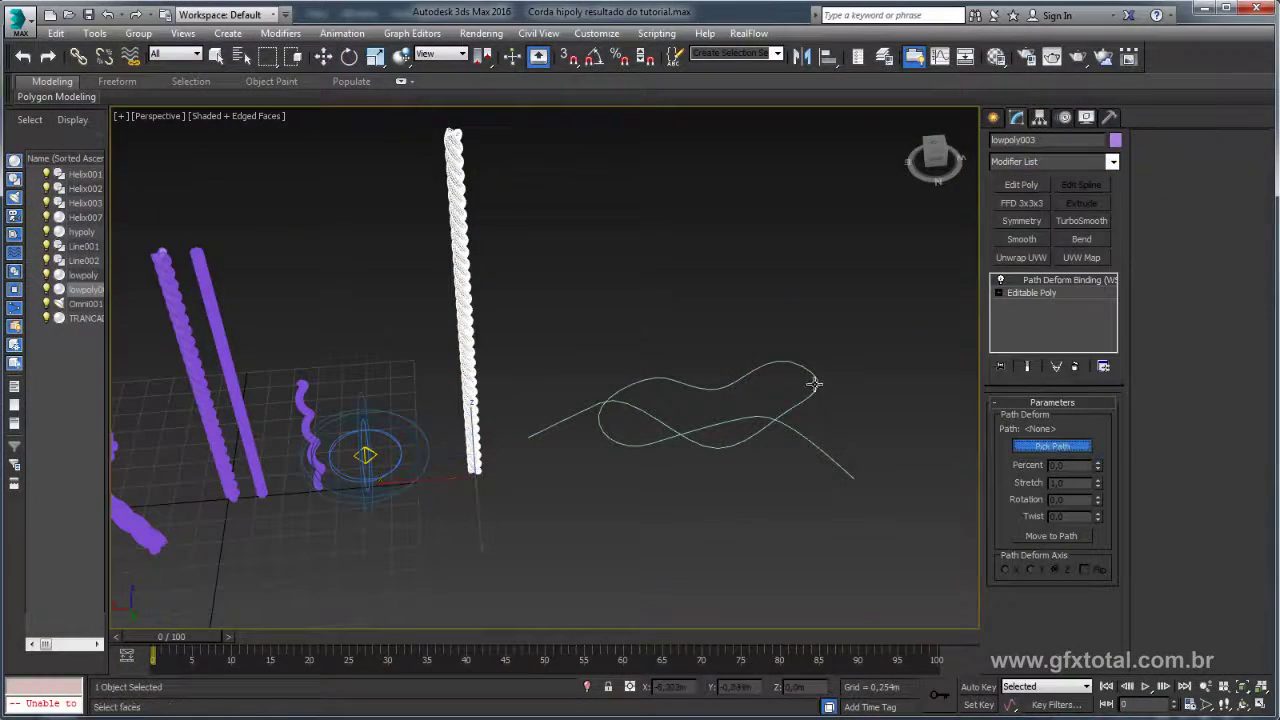
{"action": "left_click", "coordinate": [806, 370]}
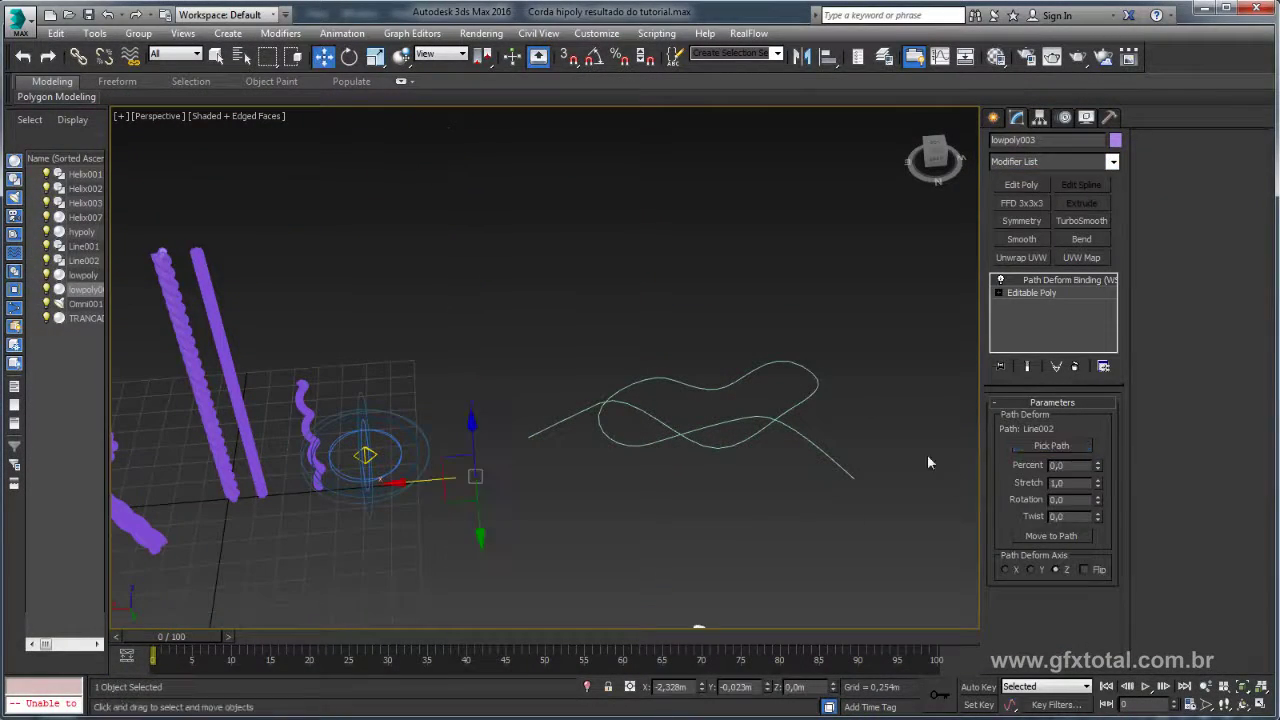
{"action": "left_click", "coordinate": [1051, 536]}
{"action": "mouse_move", "coordinate": [760, 453]}
{"action": "middle_mouse_down", "text": "alt"}
{"action": "mouse_move", "coordinate": [790, 430]}
{"action": "mouse_move", "coordinate": [756, 392]}
{"action": "mouse_move", "coordinate": [900, 509]}
{"action": "mouse_move", "coordinate": [731, 423]}
{"action": "mouse_move", "coordinate": [677, 455]}
{"action": "middle_mouse_up", "text": "alt"}
{"action": "scroll", "coordinate": [802, 415], "scroll_direction": "up", "scroll_amount": 4}
{"action": "scroll", "coordinate": [730, 423], "scroll_direction": "up", "scroll_amount": 2}
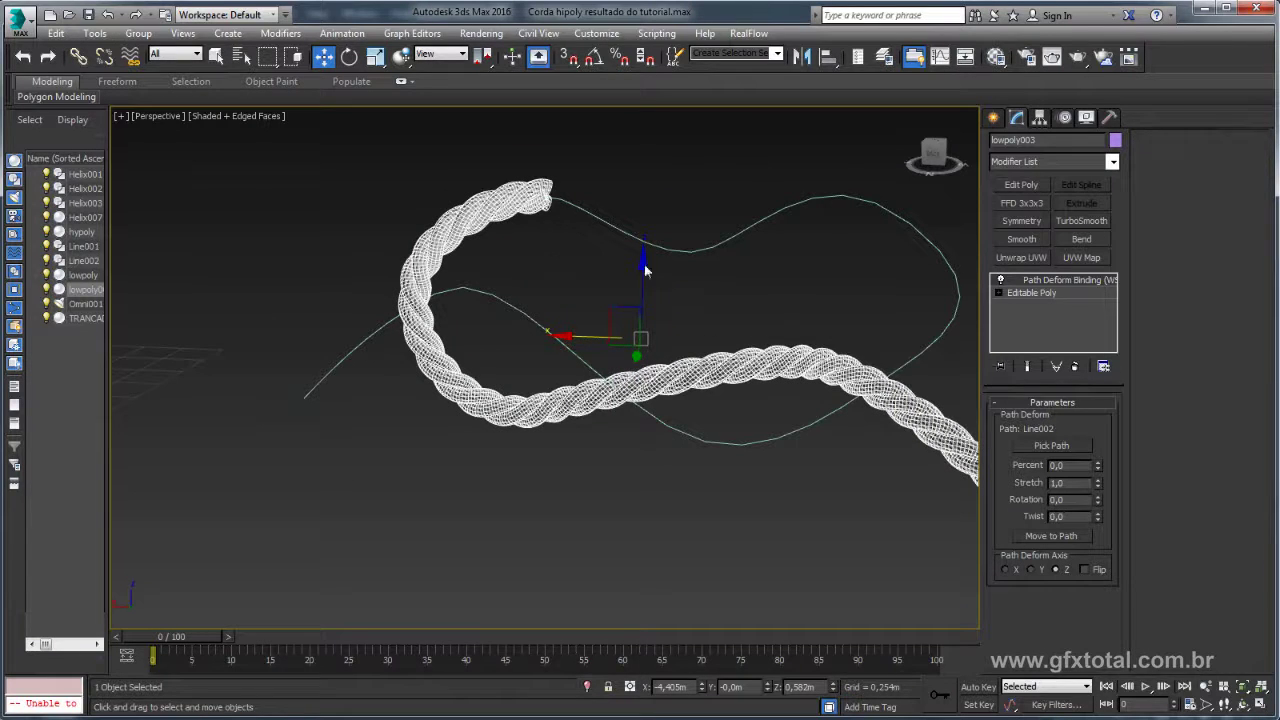
- Undo the path placement so the rope stands straight with Path reading <None>
{"action": "left_click", "coordinate": [1076, 368]}
{"action": "scroll", "coordinate": [700, 350], "scroll_direction": "down", "scroll_amount": 4}
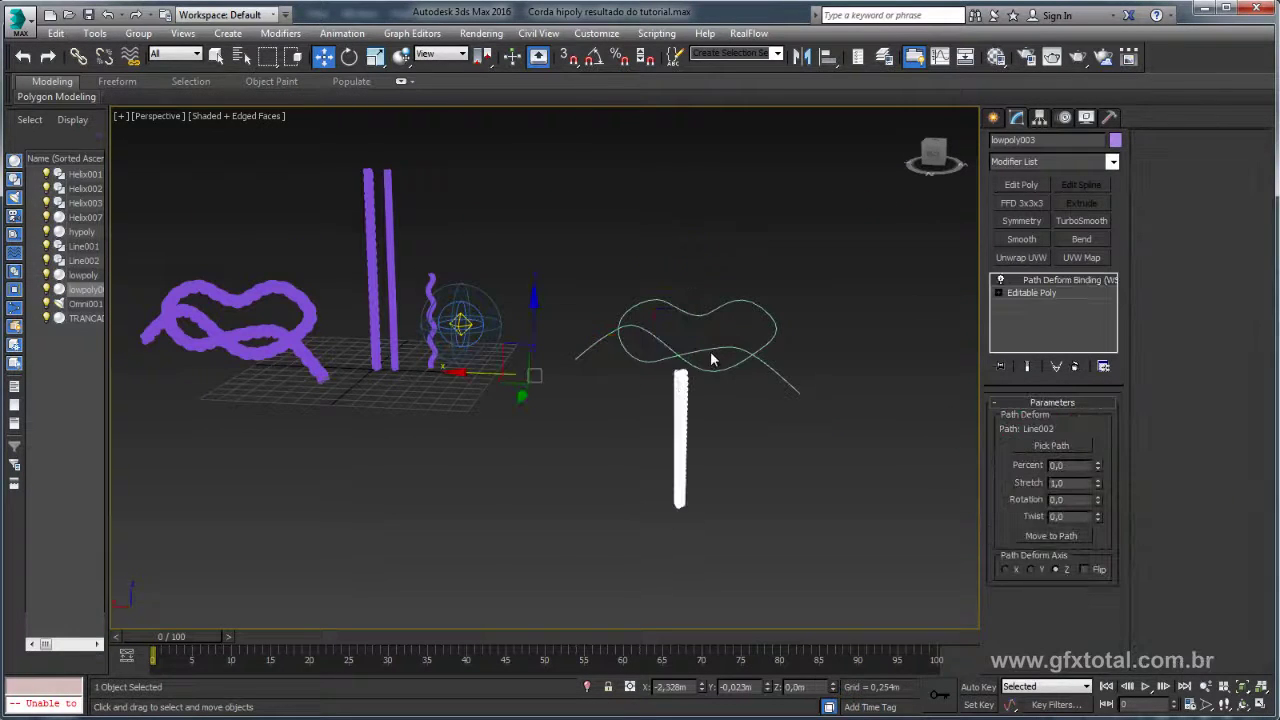
{"action": "key", "text": "ctrl+z"}
{"action": "scroll", "coordinate": [717, 378], "scroll_direction": "down", "scroll_amount": 3}
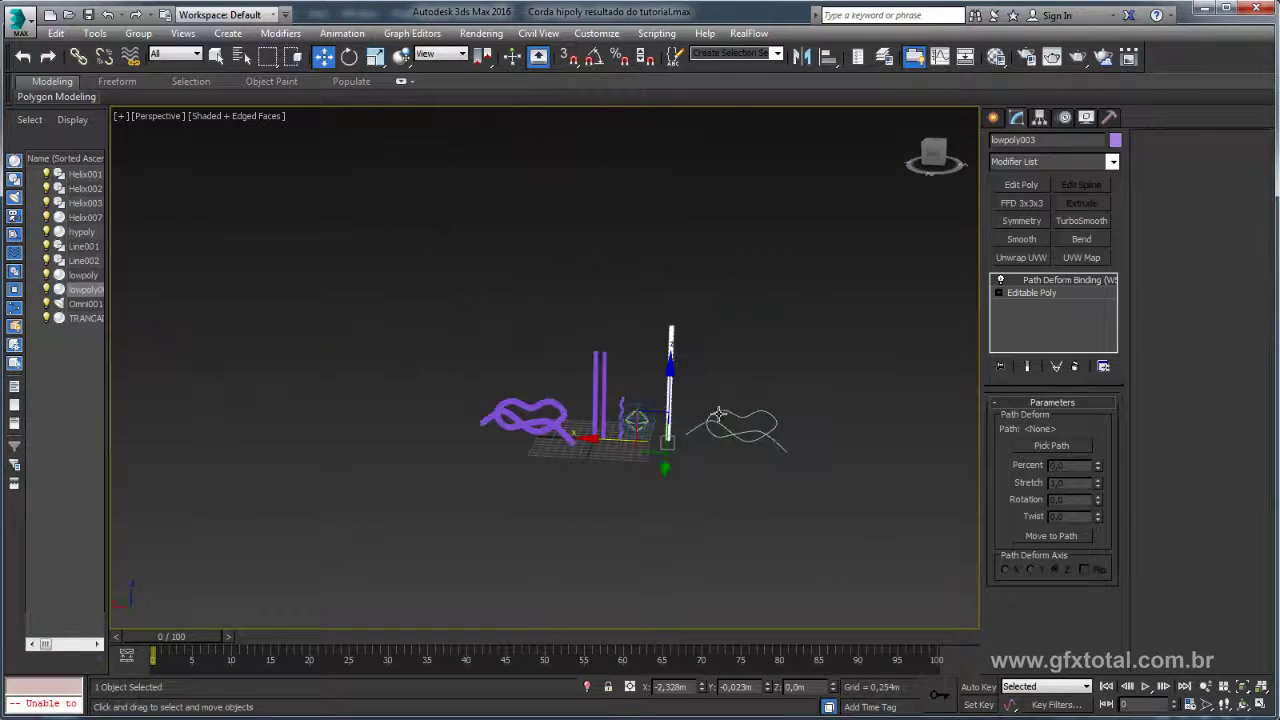
{"action": "scroll", "coordinate": [677, 405], "scroll_direction": "up", "scroll_amount": 5}
- Remove Path Deform Binding and clone the rope upward as a copy named lowpoly004
{"action": "left_click", "coordinate": [1077, 367]}
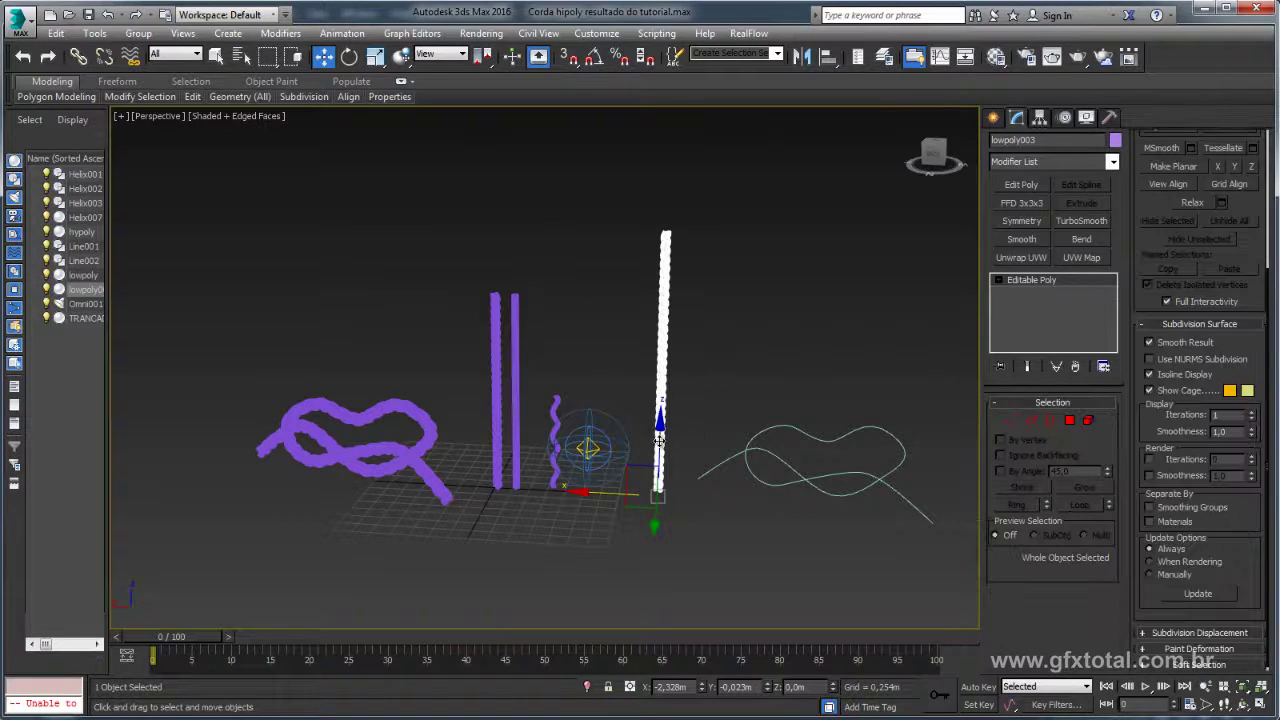
{"action": "left_click_drag", "start_coordinate": [659, 440], "coordinate": [663, 170], "text": "shift"}
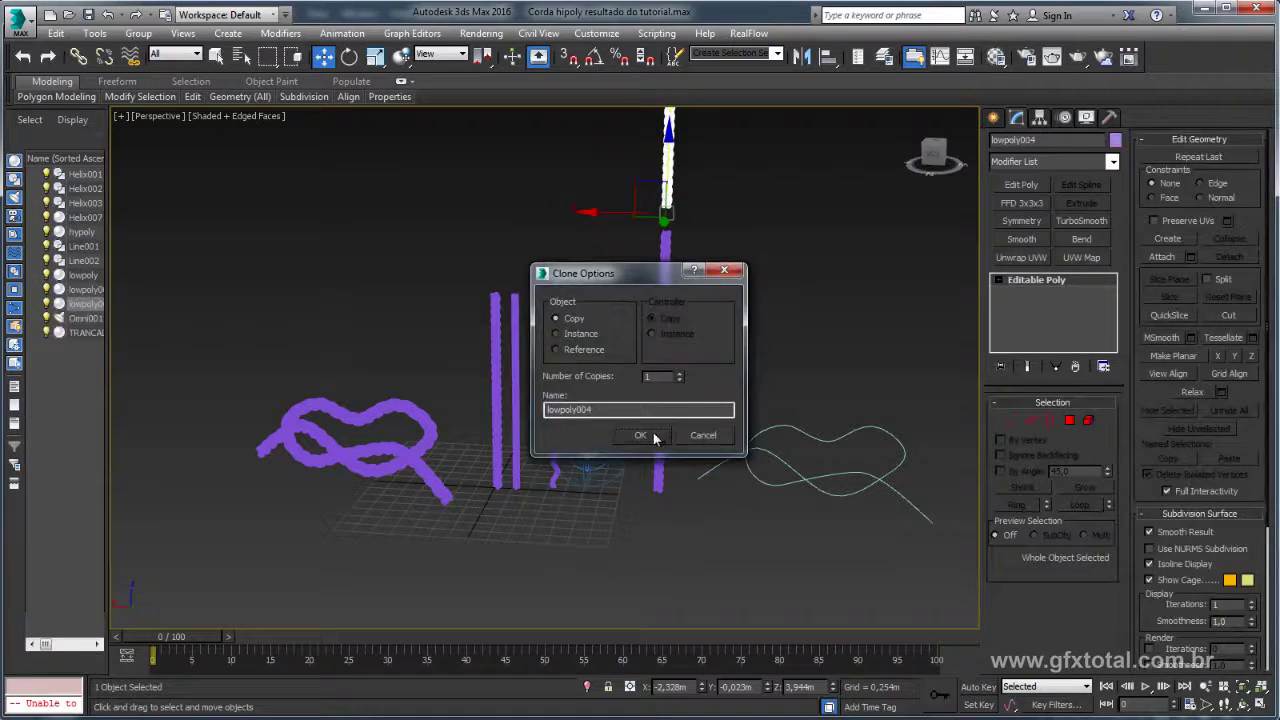
{"action": "left_click", "coordinate": [655, 438]}
{"action": "key", "text": "z"}
{"action": "scroll", "coordinate": [528, 384], "scroll_direction": "up", "scroll_amount": 3}
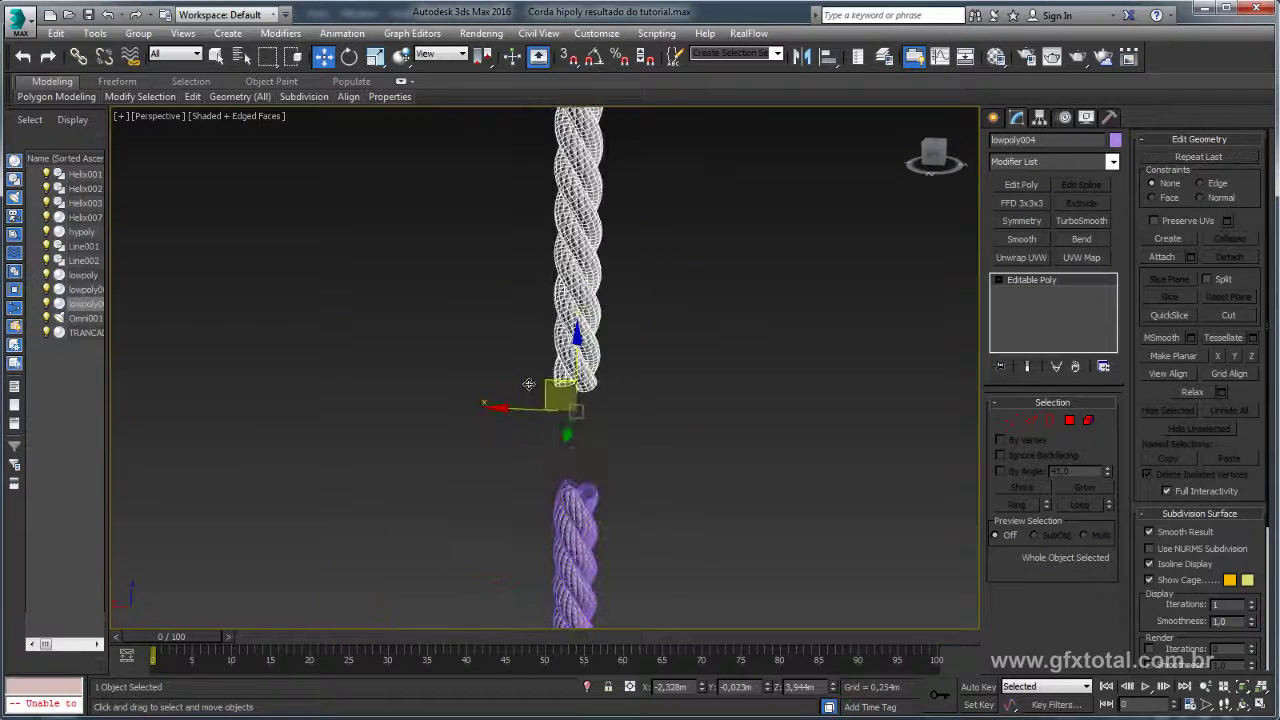
- Lower lowpoly004 down onto the end of the original rope
{"action": "left_click_drag", "start_coordinate": [575, 352], "coordinate": [575, 460]}
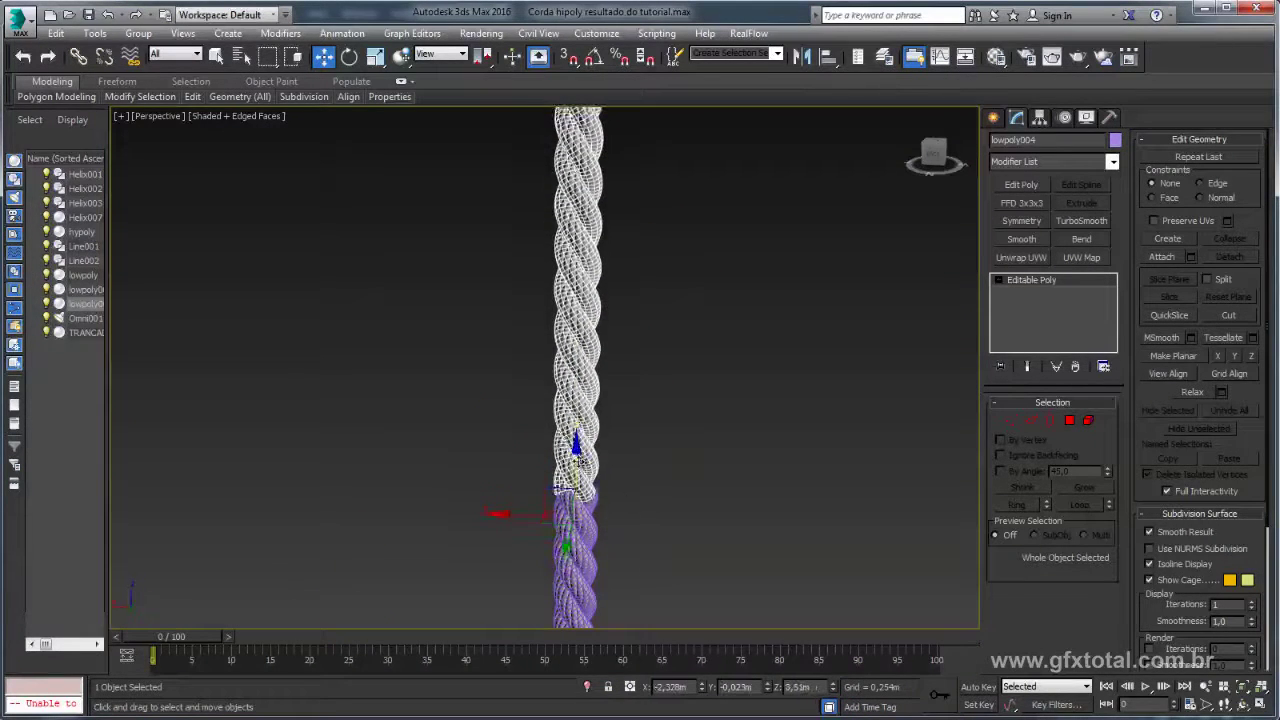
{"action": "scroll", "coordinate": [583, 500], "scroll_direction": "down", "scroll_amount": 2}
{"action": "scroll", "coordinate": [560, 480], "scroll_direction": "up", "scroll_amount": 1}
{"action": "scroll", "coordinate": [540, 420], "scroll_direction": "up", "scroll_amount": 3}
{"action": "scroll", "coordinate": [530, 380], "scroll_direction": "up", "scroll_amount": 2}
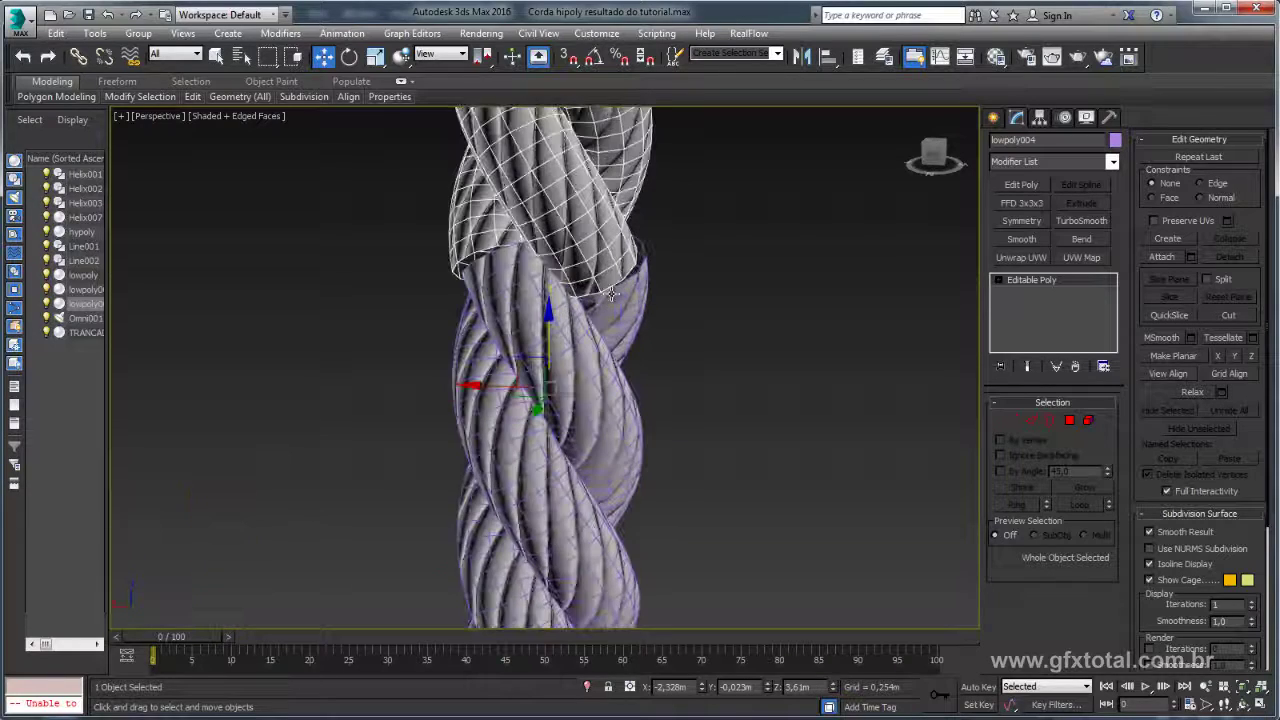
{"action": "scroll", "coordinate": [522, 343], "scroll_direction": "up", "scroll_amount": 2}
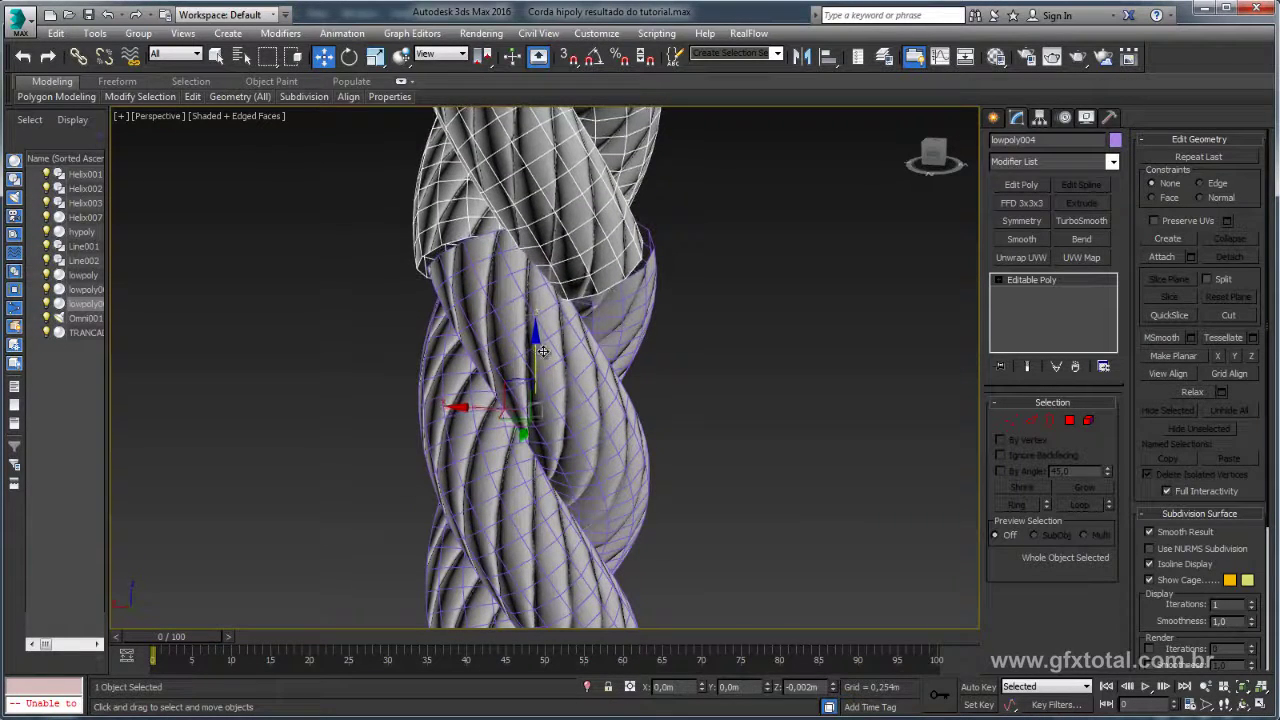
- Rotate the copy so its strands align, nudge it up, and reselect lowpoly003
{"action": "key", "text": "e"}
{"action": "left_click_drag", "start_coordinate": [540, 432], "coordinate": [580, 422]}
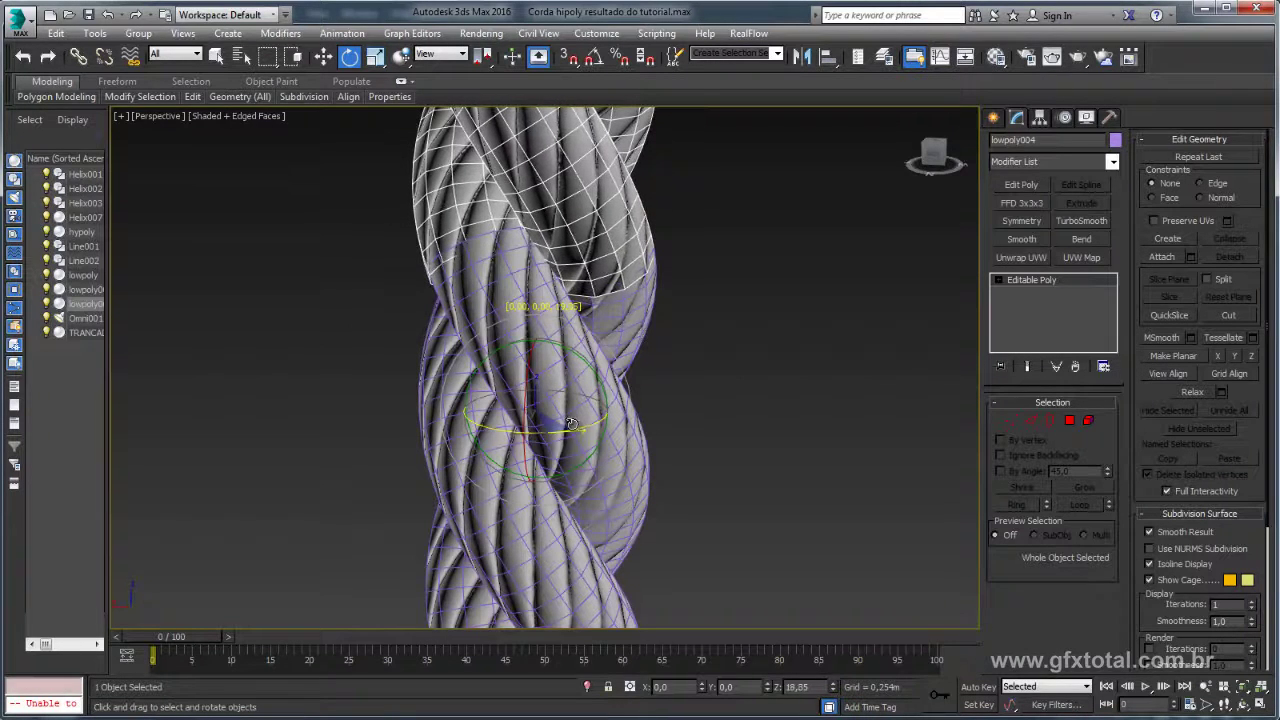
{"action": "key", "text": "w"}
{"action": "left_click_drag", "start_coordinate": [535, 358], "coordinate": [541, 350]}
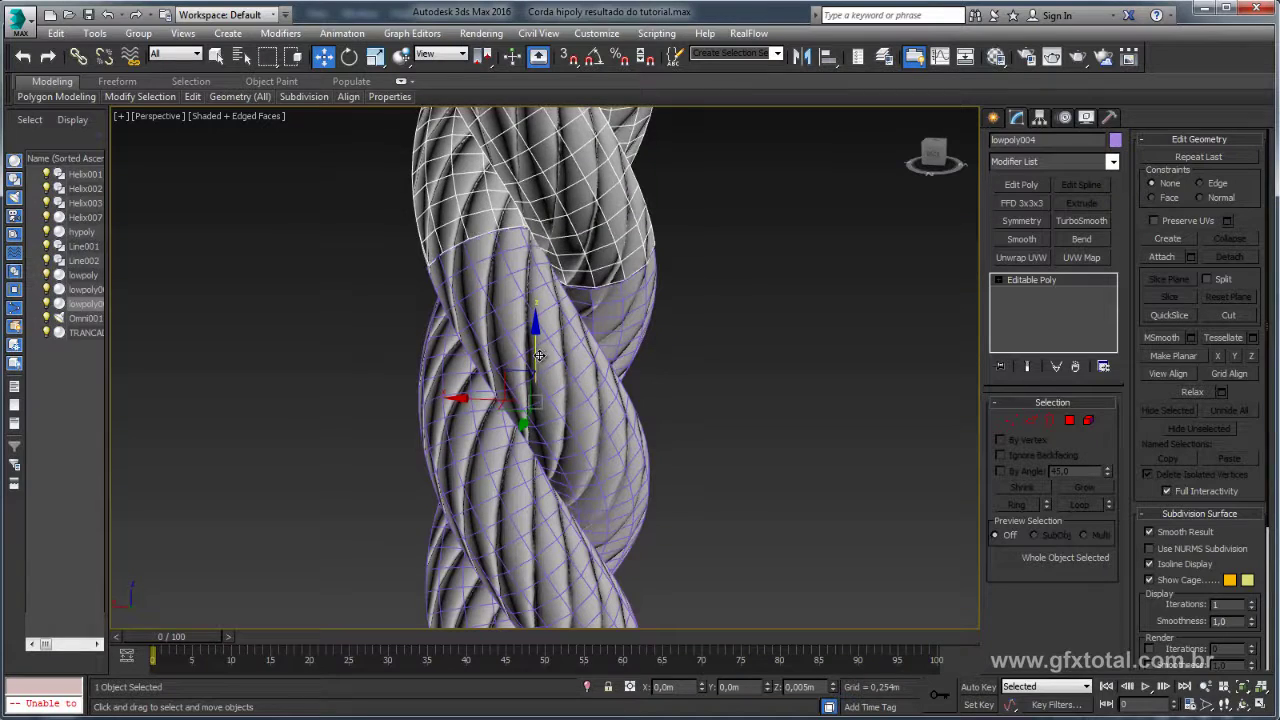
{"action": "left_click", "coordinate": [490, 387]}
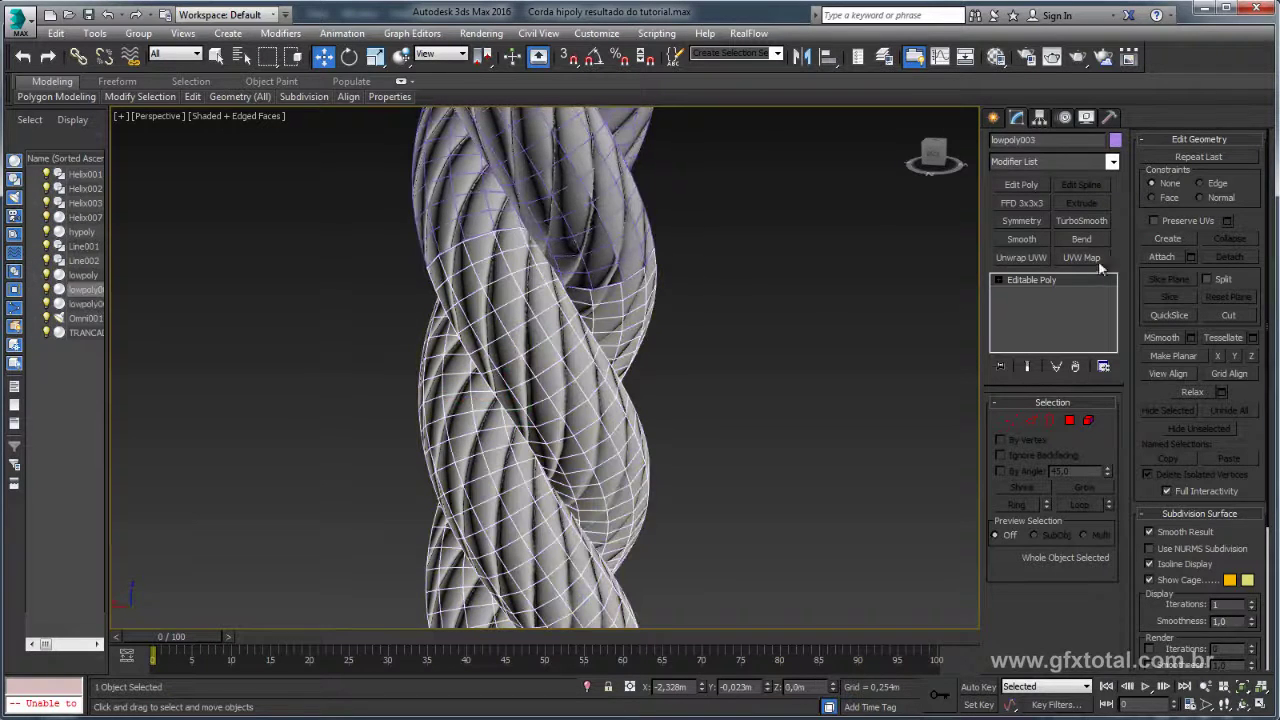
- Attach lowpoly004 to lowpoly003 and weld the first seam's border vertices
{"action": "left_click", "coordinate": [1163, 257]}
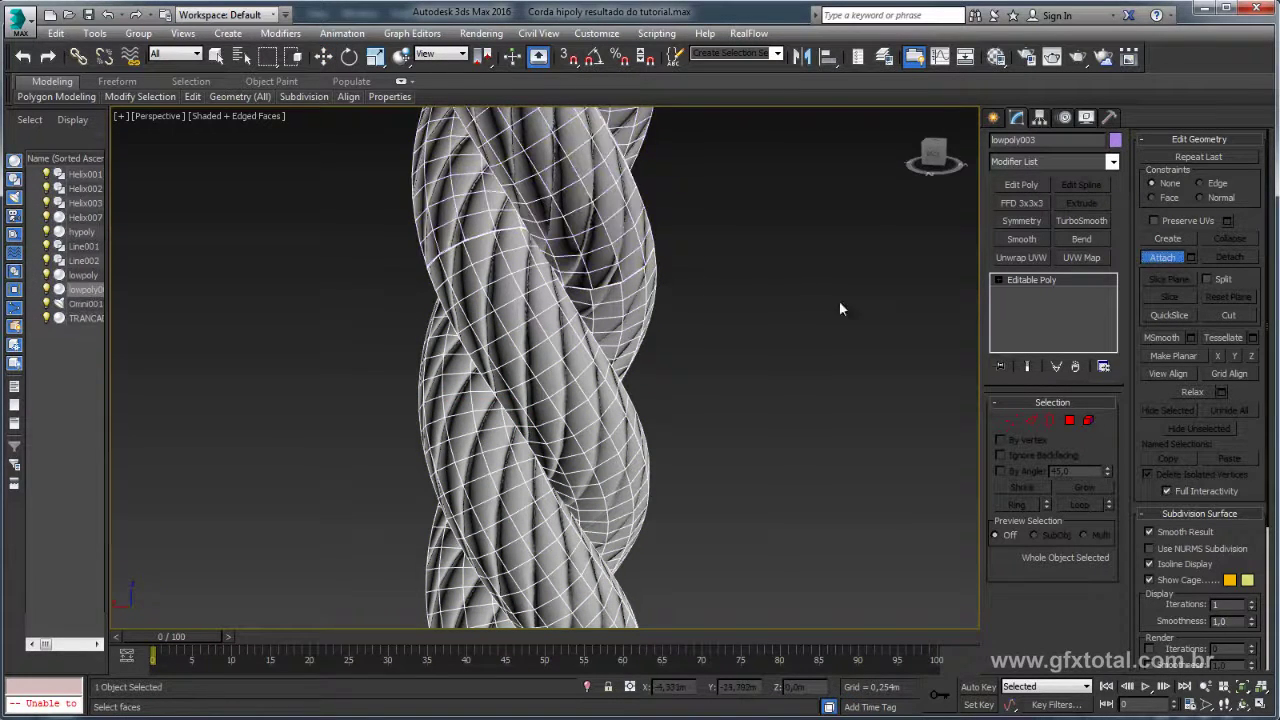
{"action": "left_click", "coordinate": [1052, 421]}
{"action": "left_click_drag", "start_coordinate": [749, 222], "coordinate": [658, 281]}
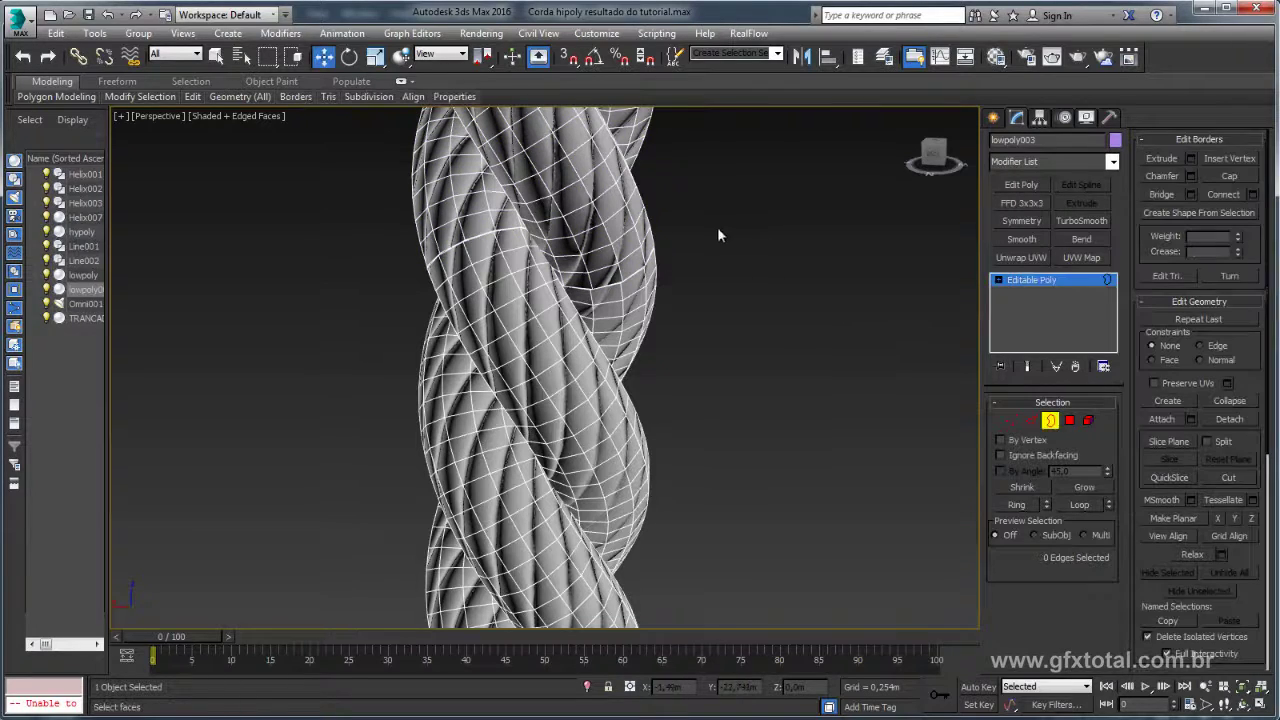
{"action": "left_click", "coordinate": [646, 278]}
{"action": "key", "text": "z"}
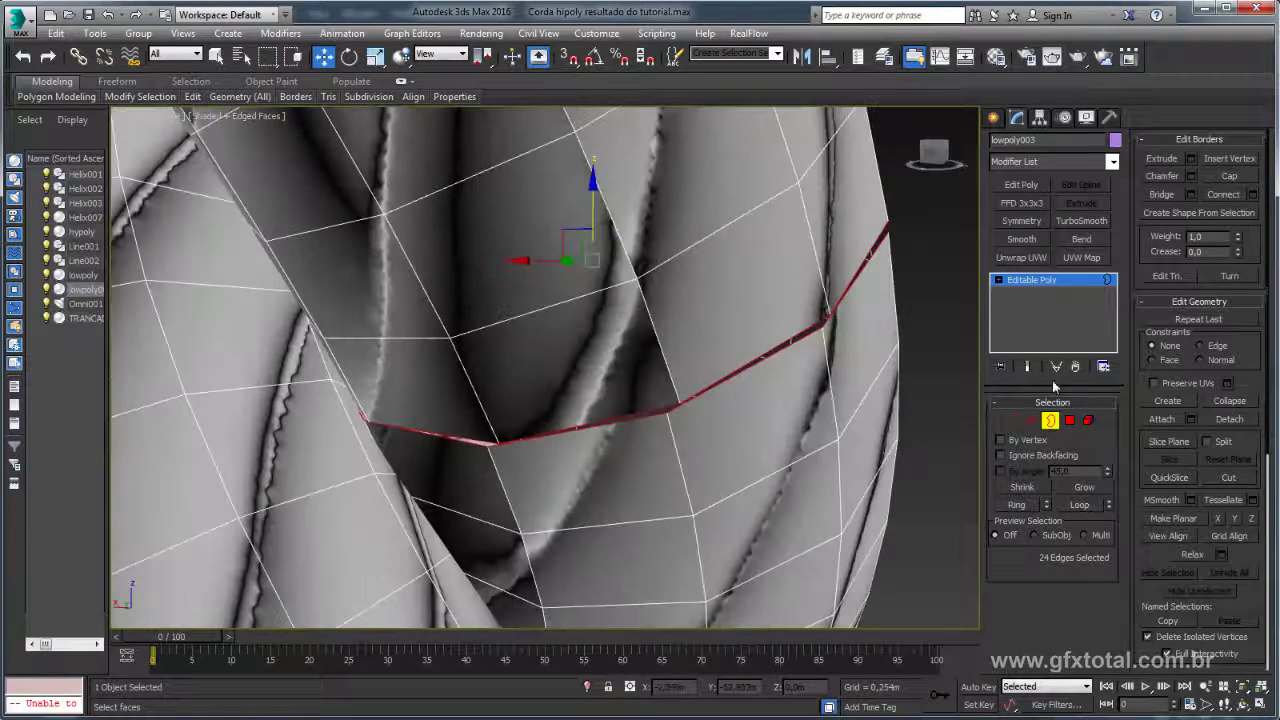
{"action": "left_click", "coordinate": [1015, 421], "text": "ctrl"}
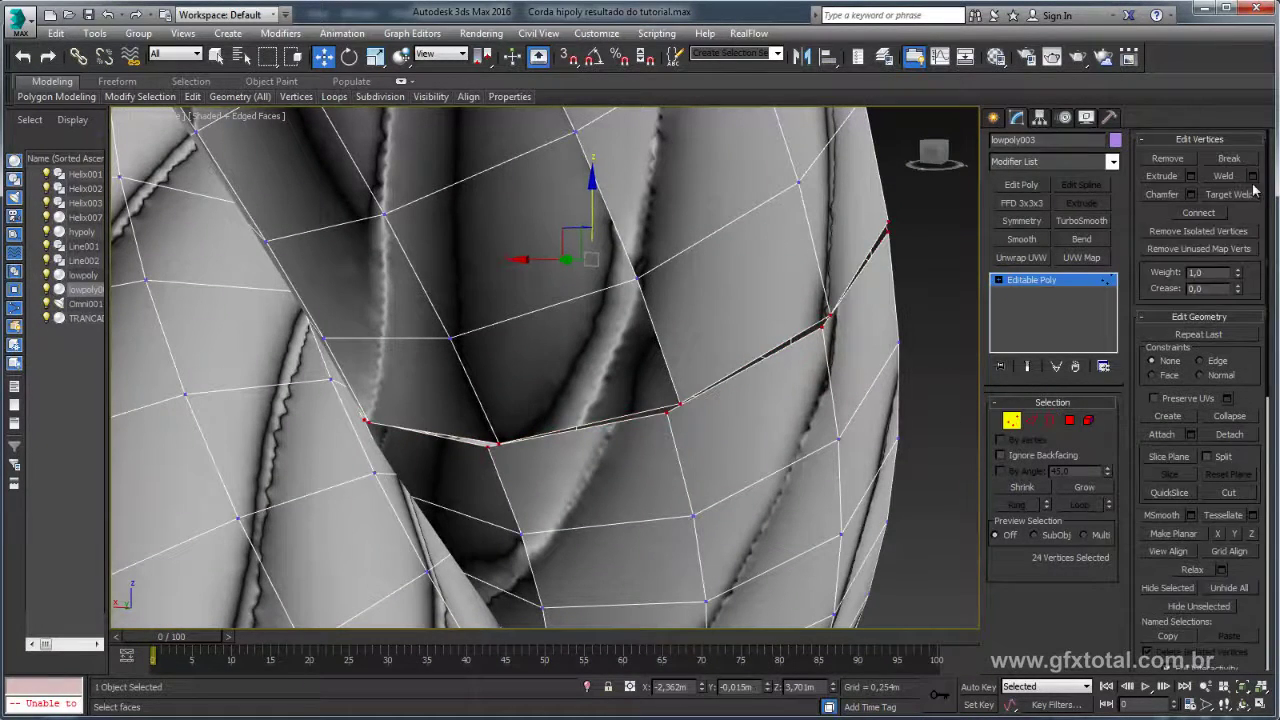
{"action": "left_click", "coordinate": [1223, 176]}
{"action": "scroll", "coordinate": [780, 310], "scroll_direction": "down", "scroll_amount": 5}
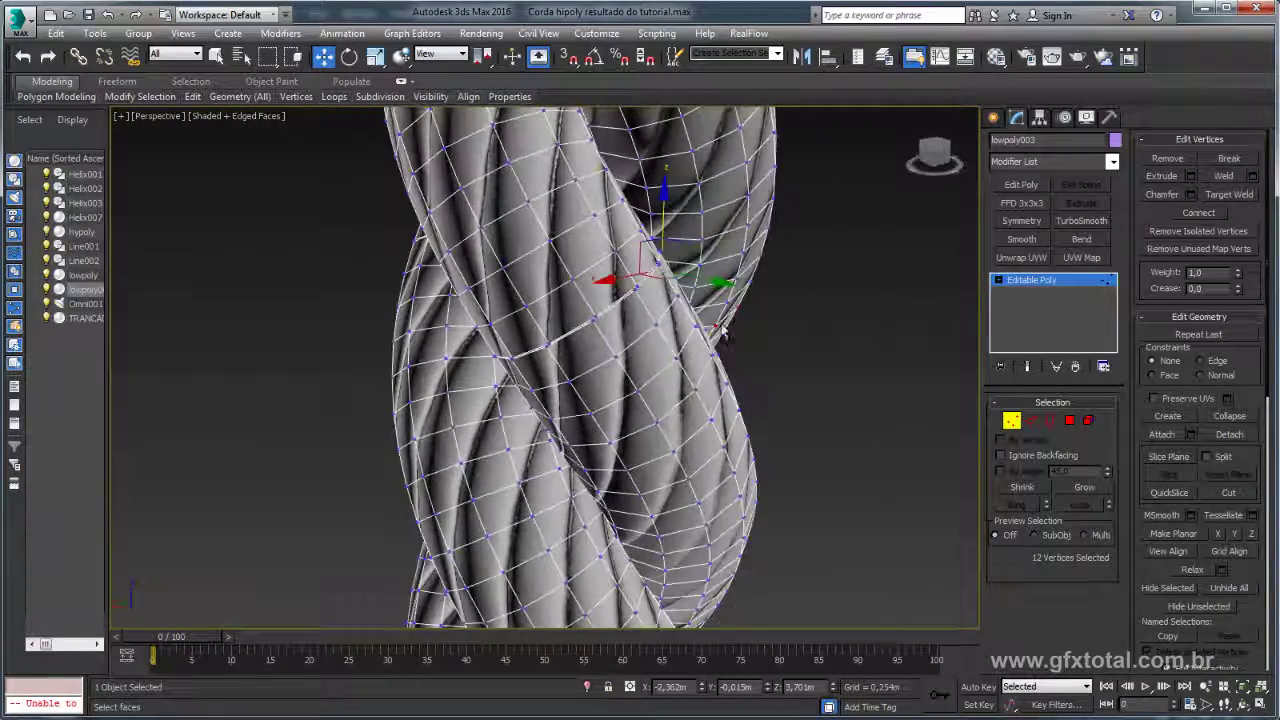
- Select the second seam border, convert it to vertices and weld them
{"action": "left_click", "coordinate": [1063, 420]}
{"action": "scroll", "coordinate": [391, 271], "scroll_direction": "up", "scroll_amount": 2}
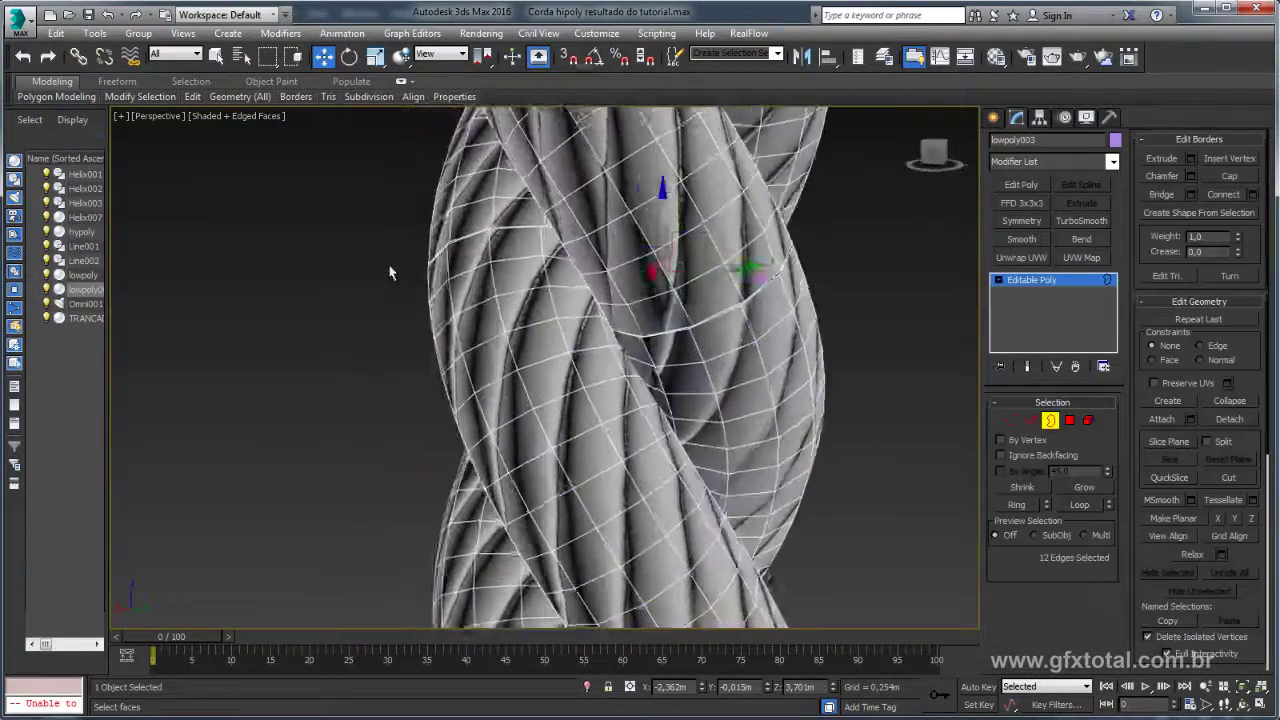
{"action": "left_click_drag", "start_coordinate": [368, 234], "coordinate": [450, 288]}
{"action": "scroll", "coordinate": [545, 333], "scroll_direction": "up", "scroll_amount": 5}
{"action": "middle_click_drag", "start_coordinate": [545, 333], "coordinate": [570, 345], "text": "alt"}
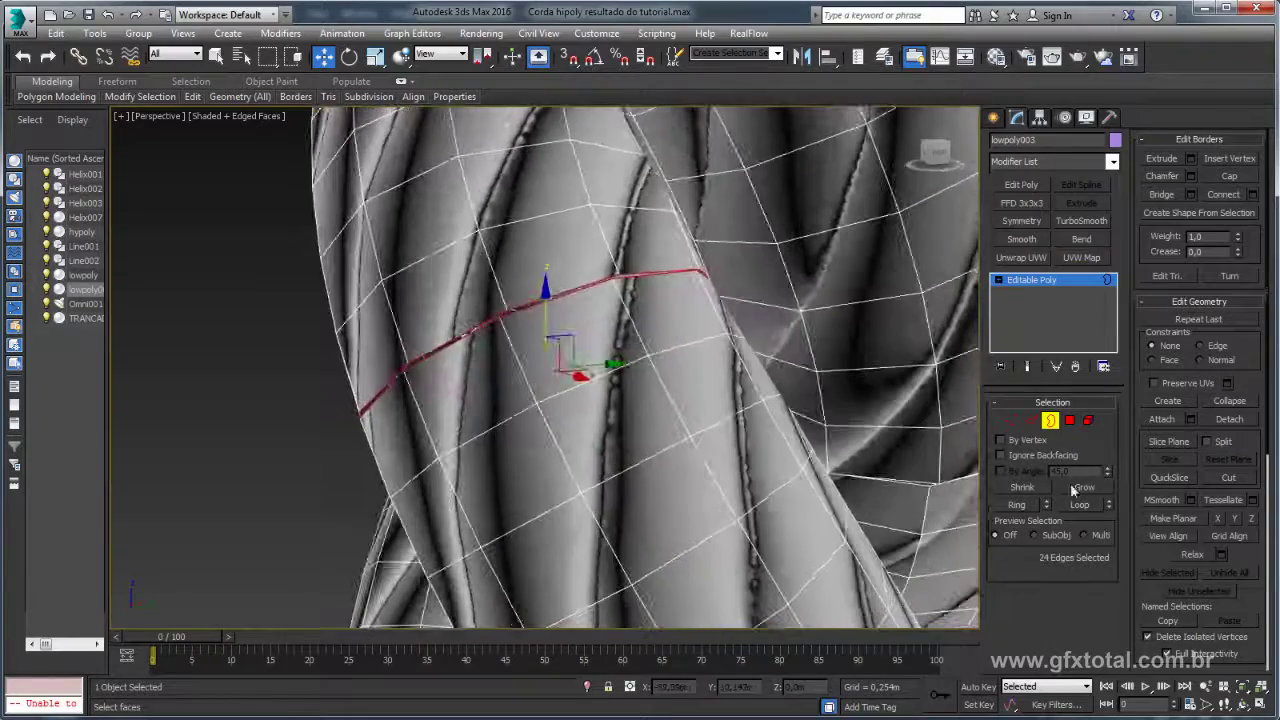
{"action": "left_click", "coordinate": [1014, 420], "text": "ctrl"}
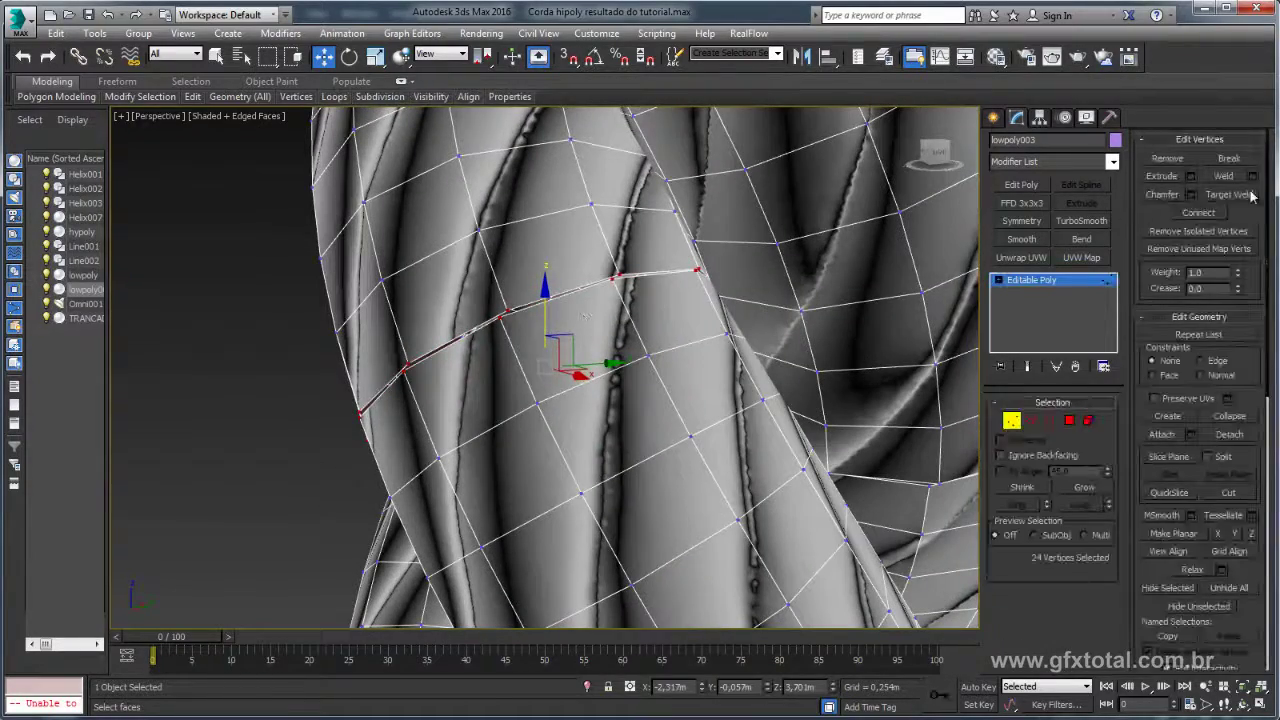
{"action": "left_click", "coordinate": [1224, 176]}
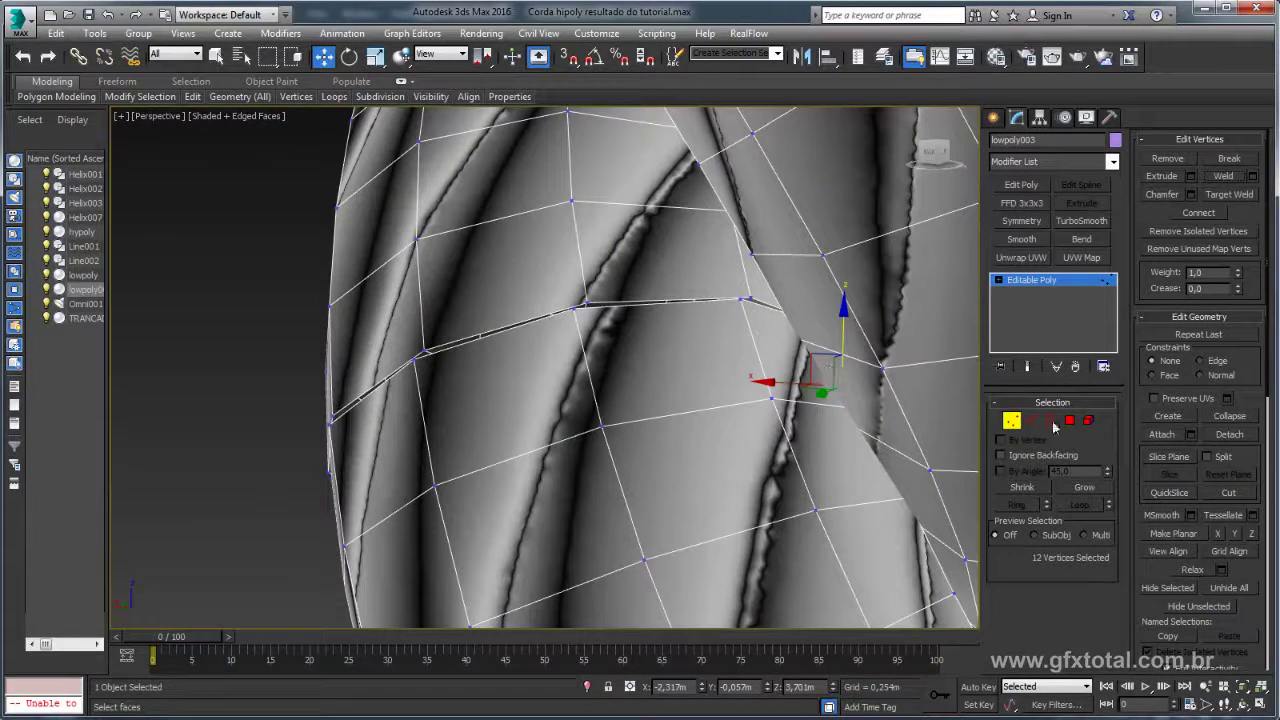
- Weld the remaining open border's vertices and return to object level
{"action": "left_click", "coordinate": [1051, 421]}
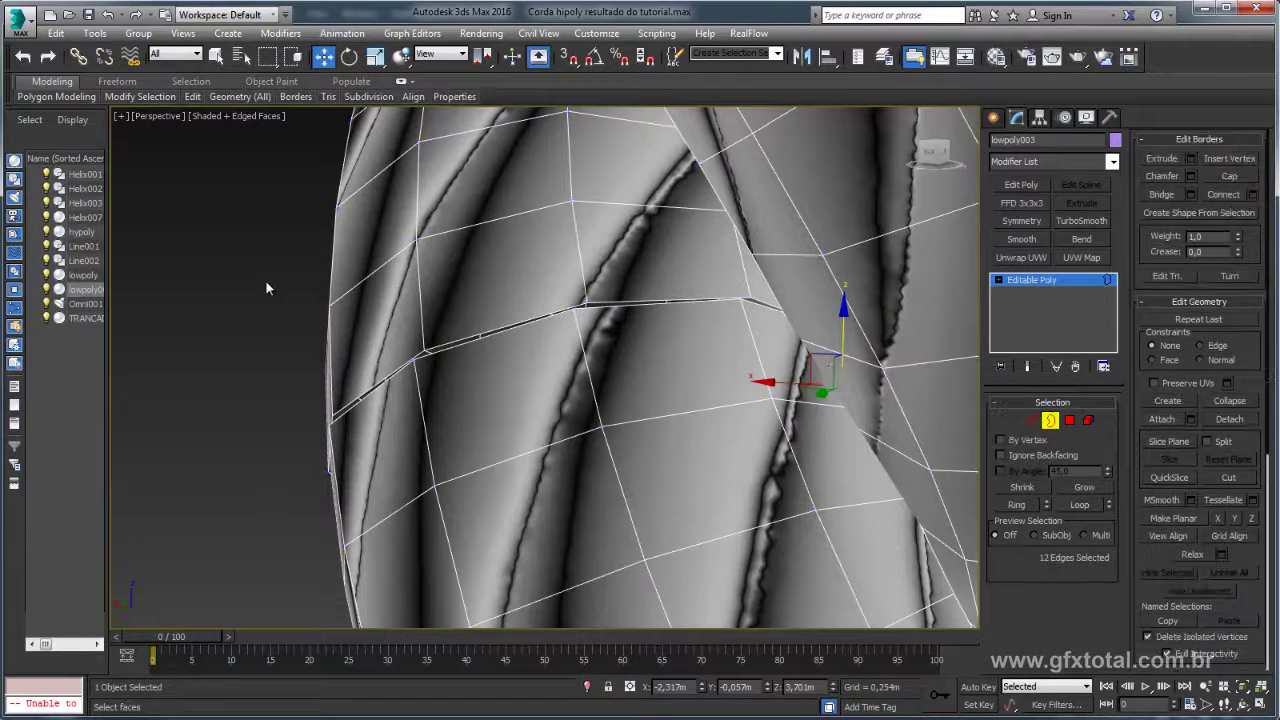
{"action": "left_click", "coordinate": [1011, 421], "text": "ctrl"}
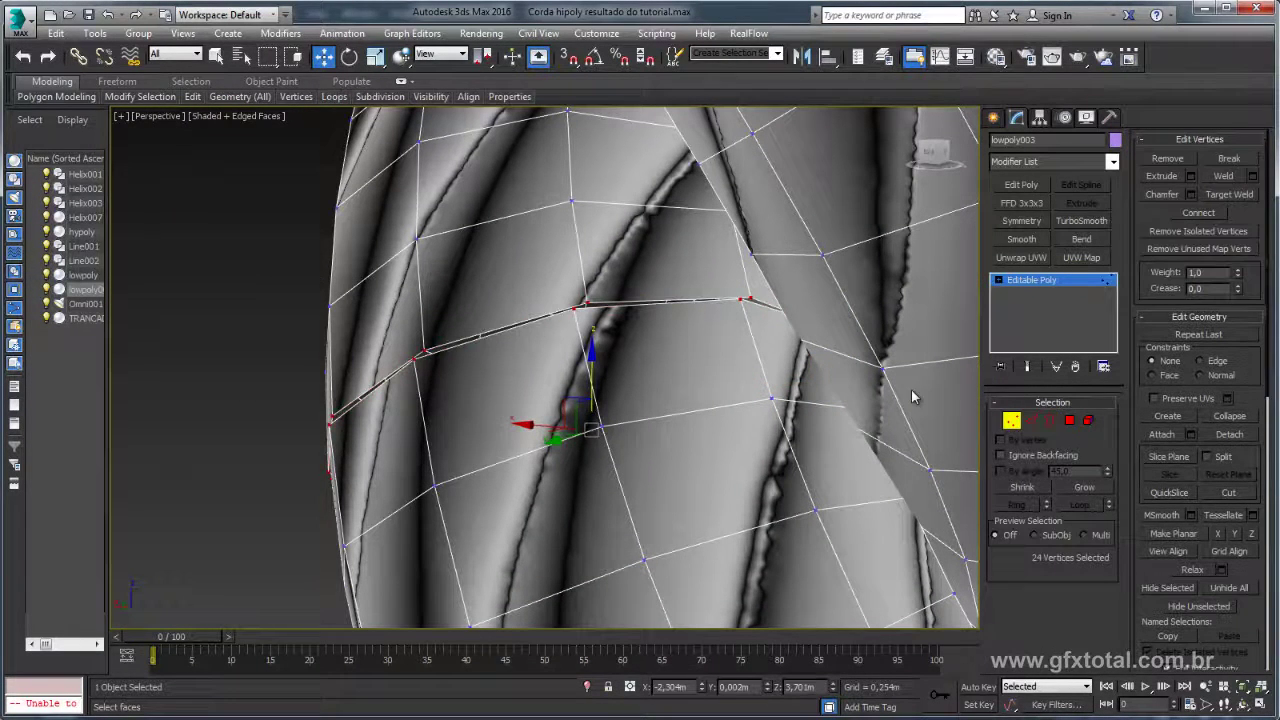
{"action": "left_click", "coordinate": [1229, 178]}
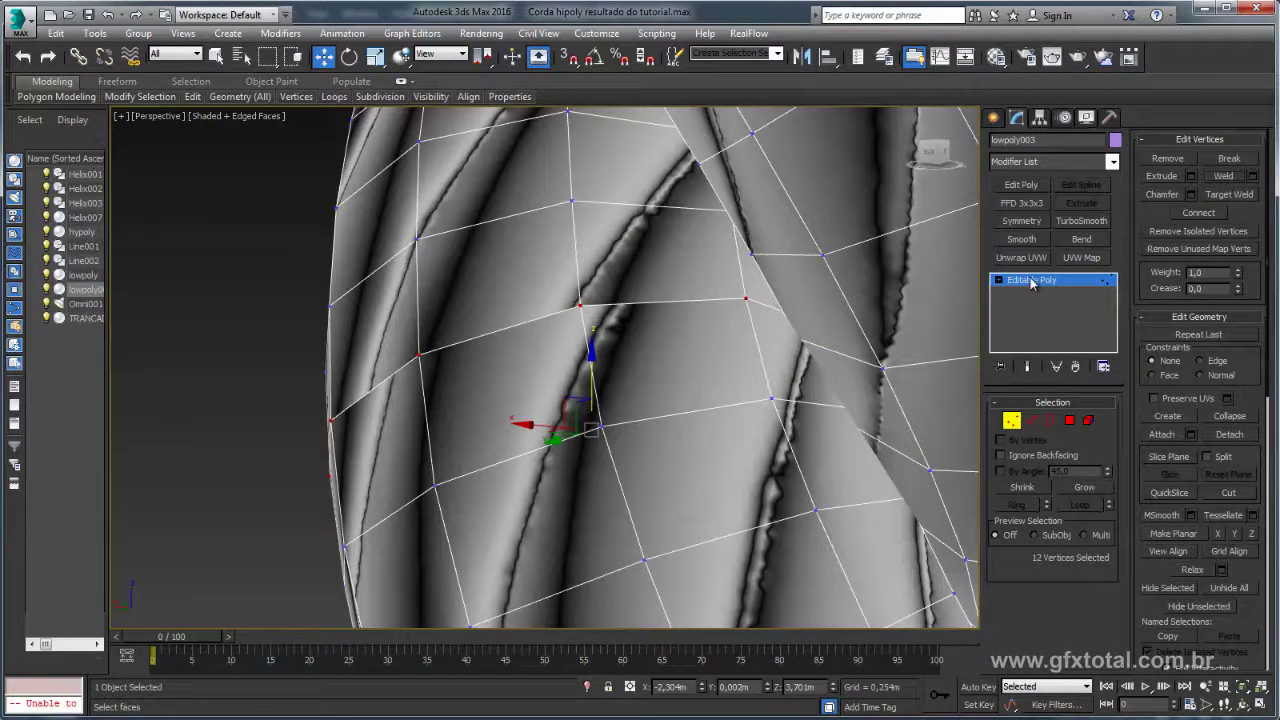
{"action": "left_click", "coordinate": [1031, 280]}
{"action": "scroll", "coordinate": [690, 358], "scroll_direction": "down", "scroll_amount": 5}
{"action": "scroll", "coordinate": [686, 358], "scroll_direction": "down", "scroll_amount": 3}
- Bind lowpoly003 to the Line002 knot curve with Path Deform Binding and move it onto the path
{"action": "scroll", "coordinate": [700, 359], "scroll_direction": "down", "scroll_amount": 2}
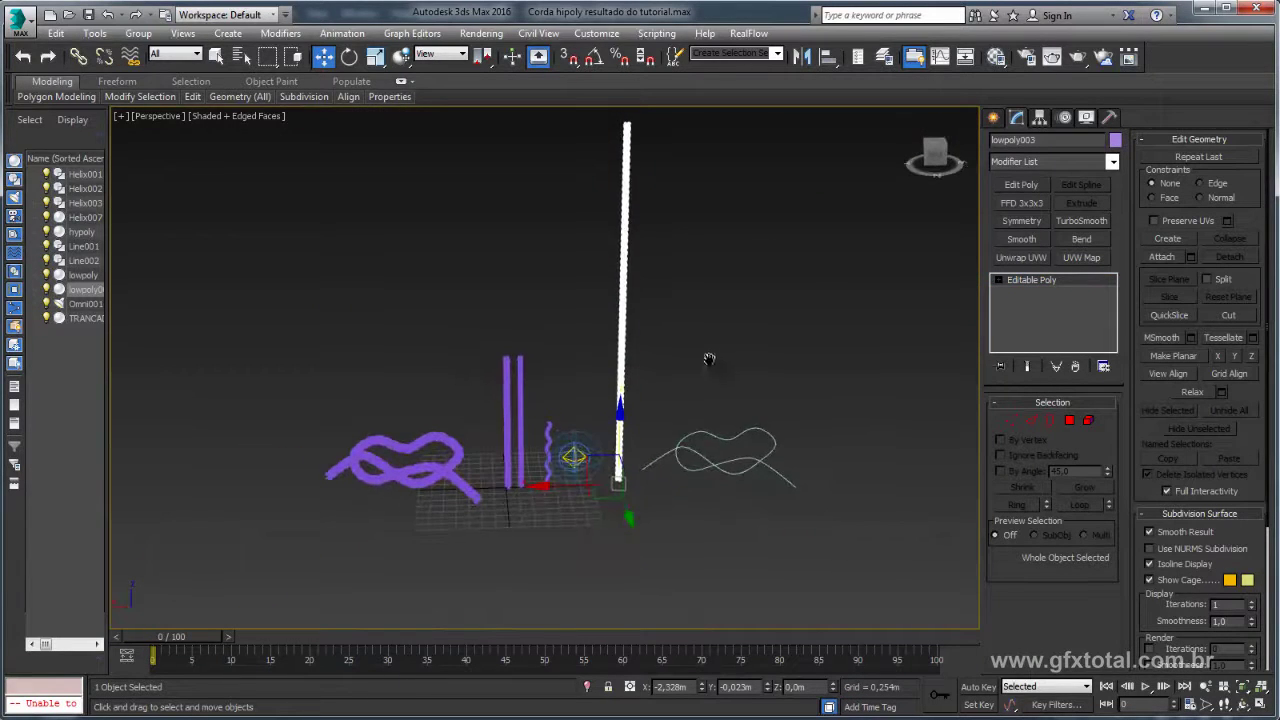
{"action": "scroll", "coordinate": [815, 292], "scroll_direction": "up", "scroll_amount": 2}
{"action": "left_click", "coordinate": [1112, 163]}
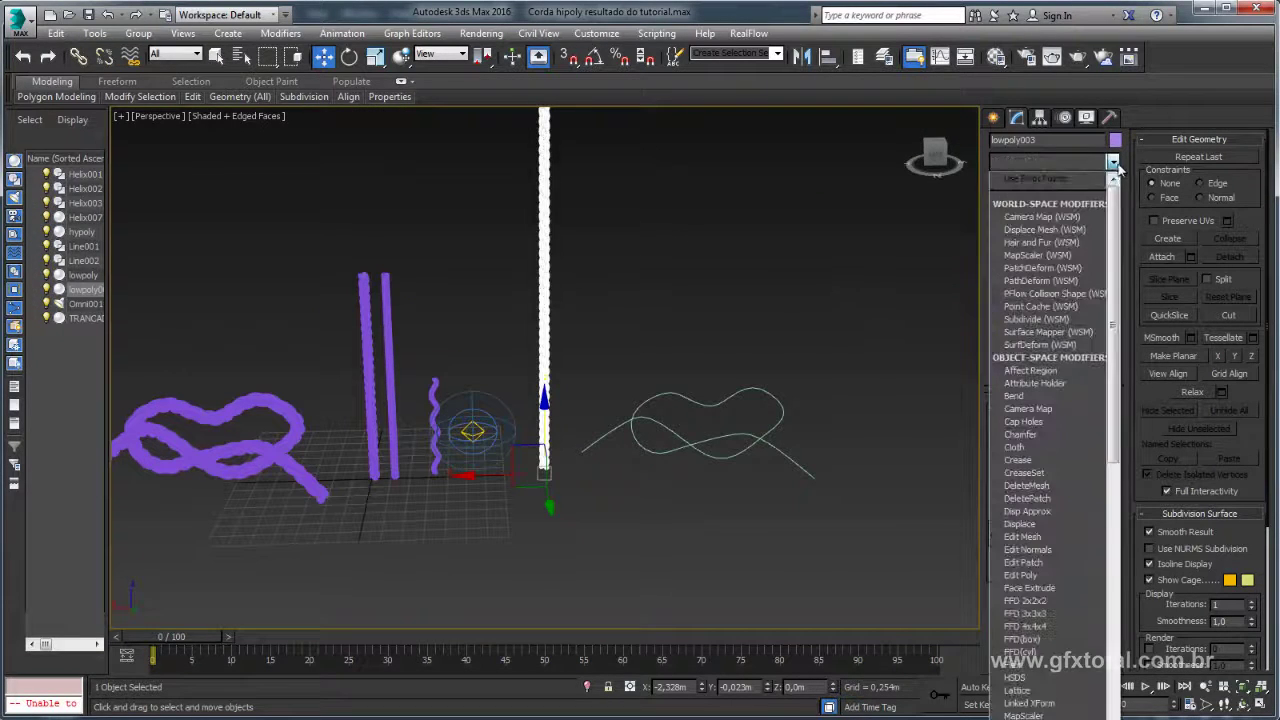
{"action": "left_click", "coordinate": [1043, 281]}
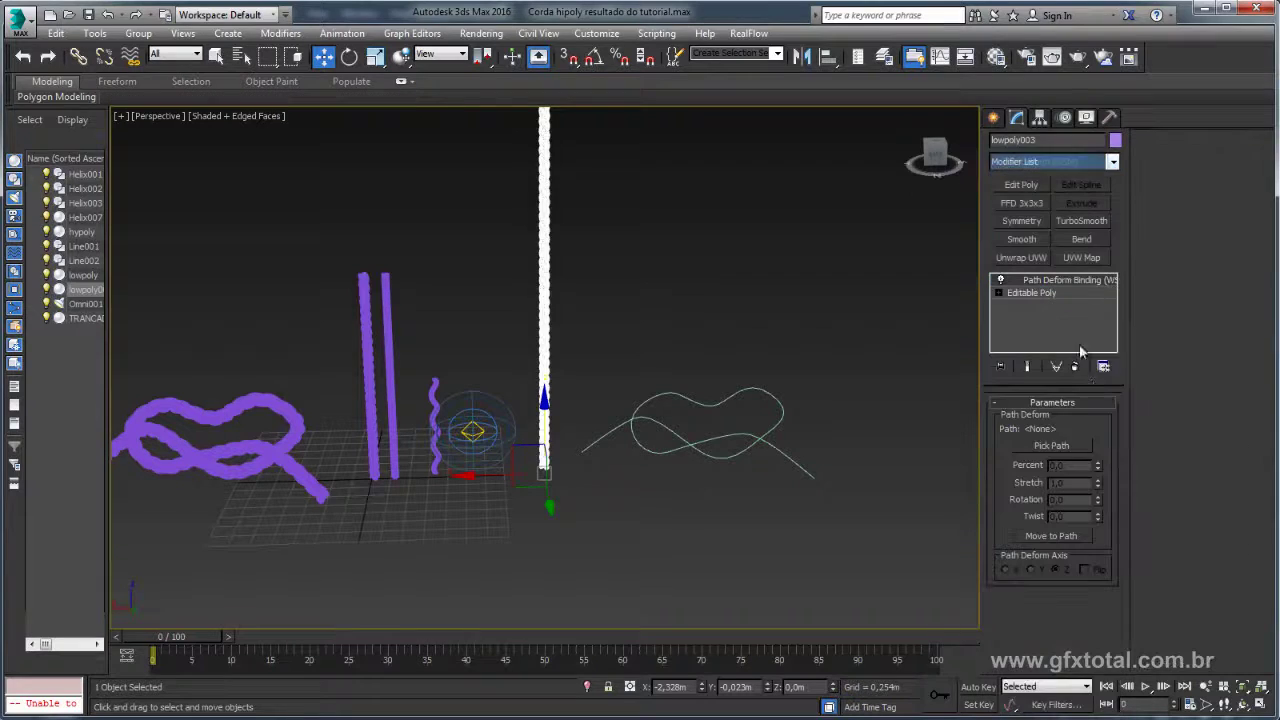
{"action": "left_click", "coordinate": [1052, 445]}
{"action": "left_click", "coordinate": [781, 401]}
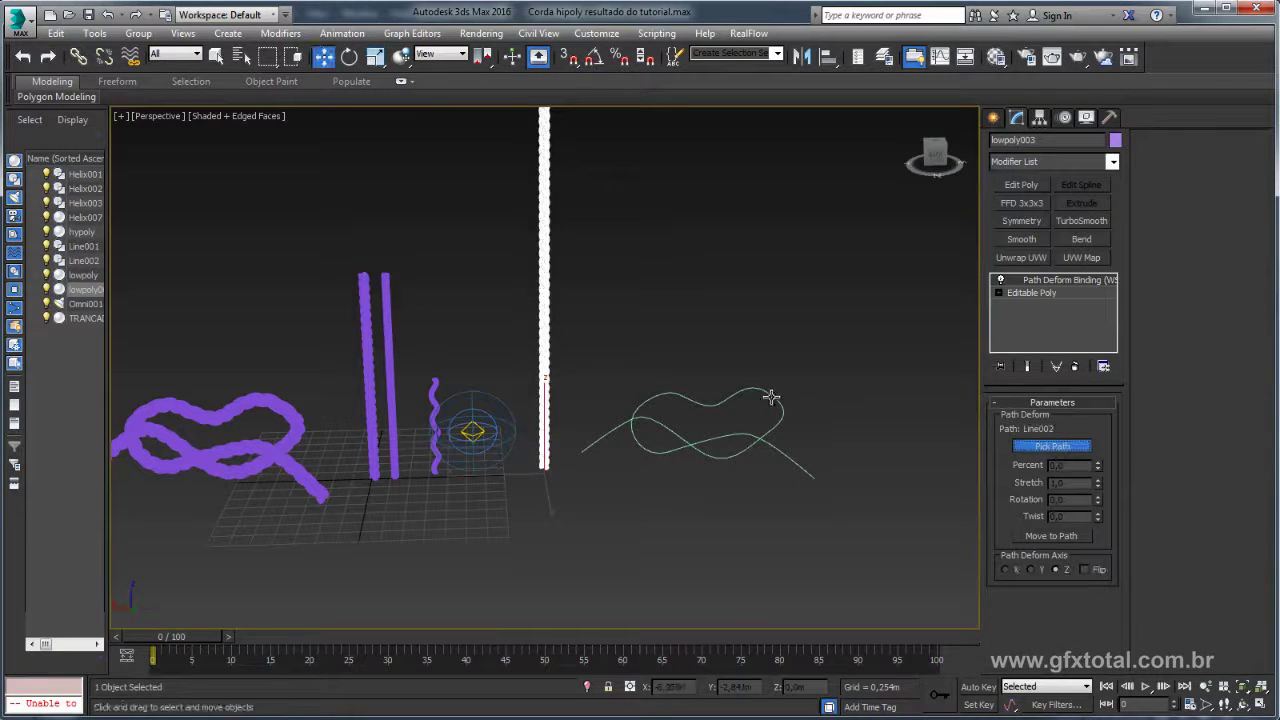
{"action": "left_click", "coordinate": [1051, 535]}
- Stretch the rope to 1.22 along the path, then deselect and view the whole scene
{"action": "key", "text": "z"}
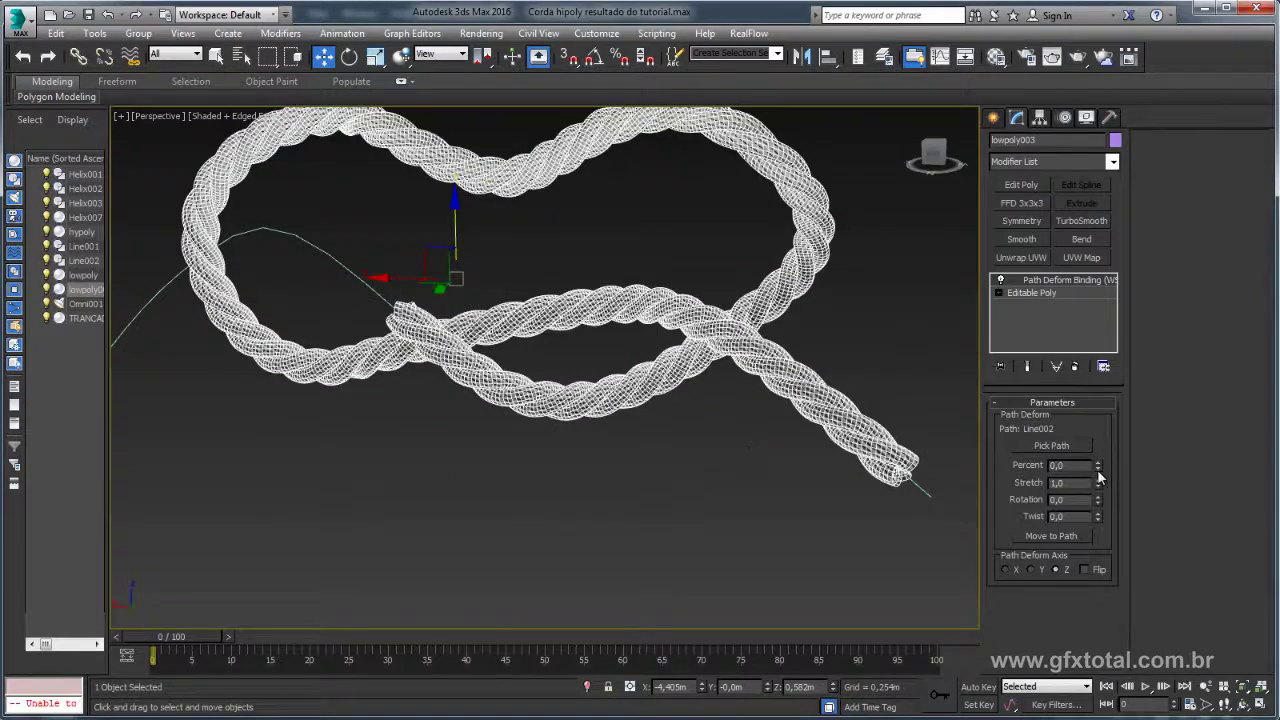
{"action": "left_click_drag", "start_coordinate": [1100, 485], "coordinate": [1108, 463]}
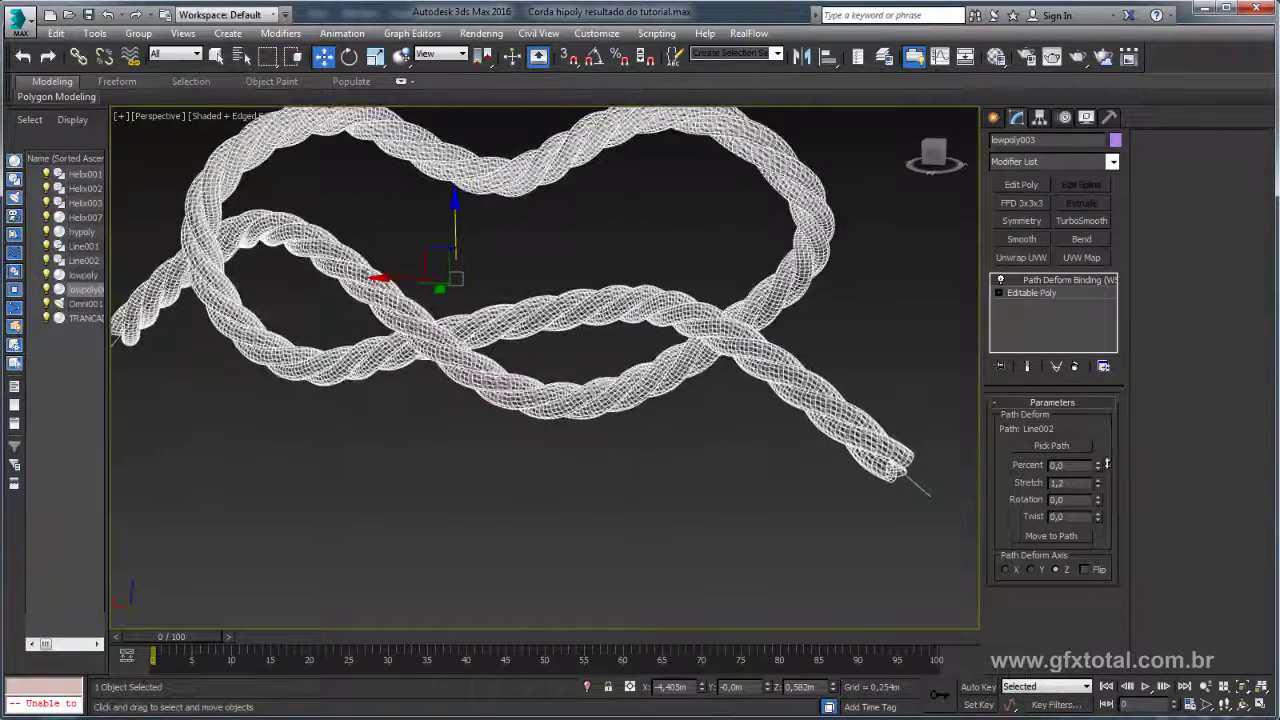
{"action": "scroll", "coordinate": [686, 463], "scroll_direction": "down", "scroll_amount": 5}
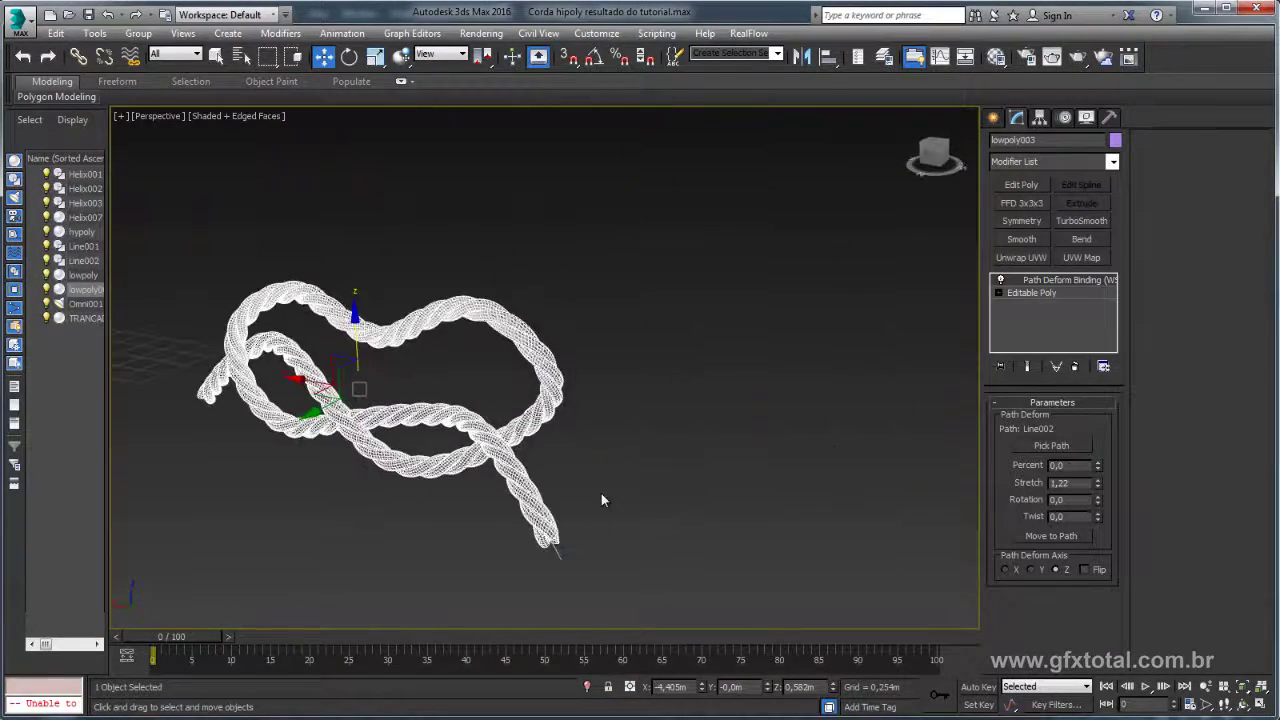
{"action": "left_click", "coordinate": [487, 499]}
{"action": "scroll", "coordinate": [490, 480], "scroll_direction": "down", "scroll_amount": 3}
{"action": "middle_click_drag", "start_coordinate": [496, 470], "coordinate": [417, 468], "text": "alt"}
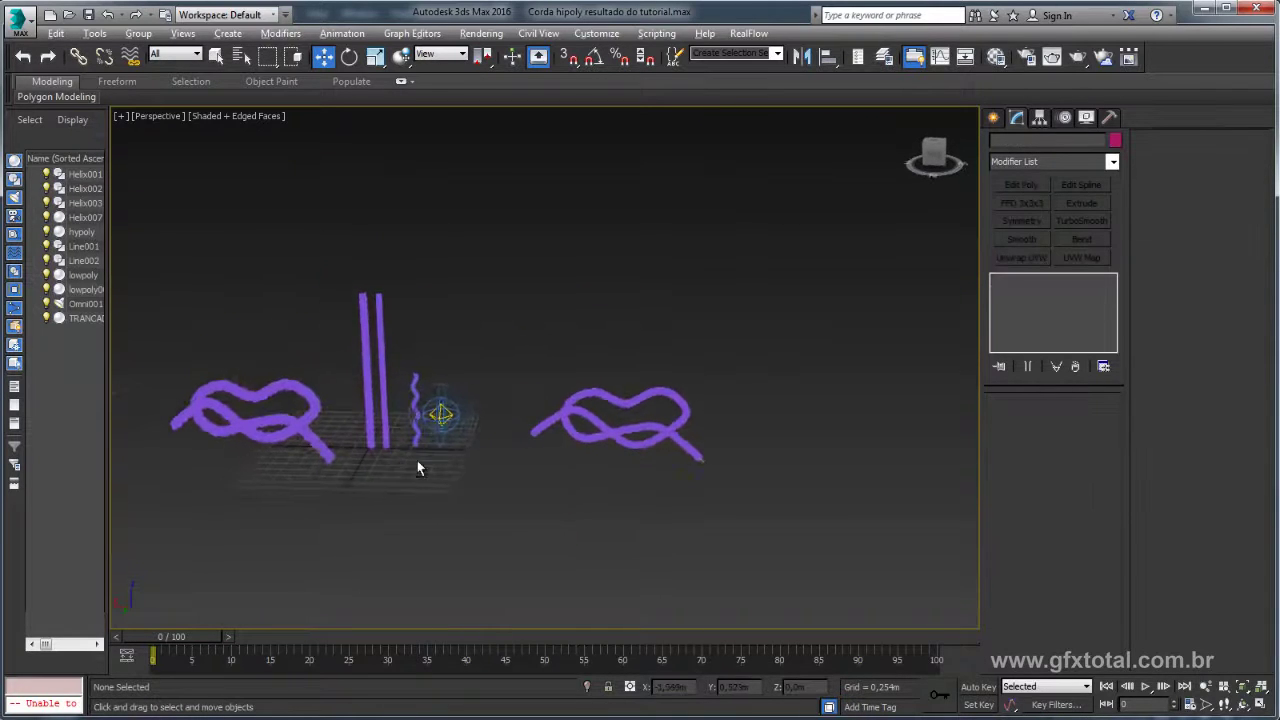
- Move the original braided knot (Line001 and TRANCADO) to the right of the new knot
{"action": "left_click", "coordinate": [282, 414]}
{"action": "left_click_drag", "start_coordinate": [186, 418], "coordinate": [718, 437]}
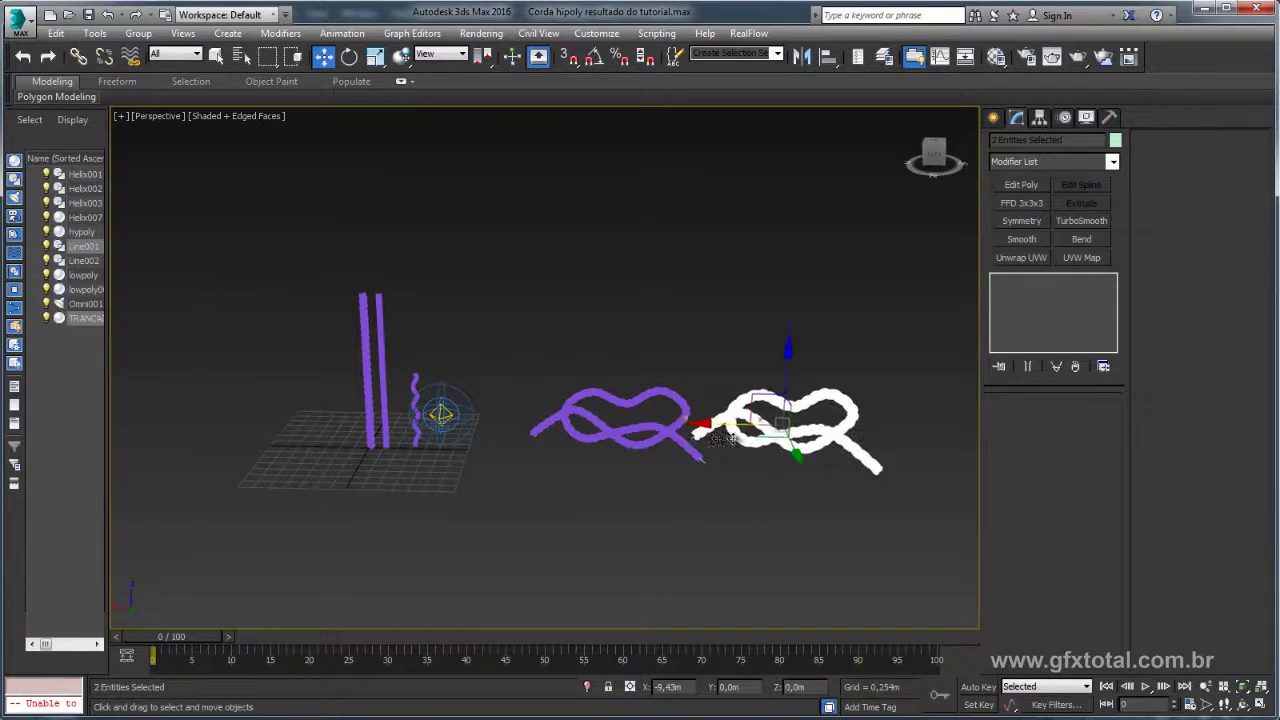
{"action": "scroll", "coordinate": [718, 437], "scroll_direction": "up", "scroll_amount": 5}
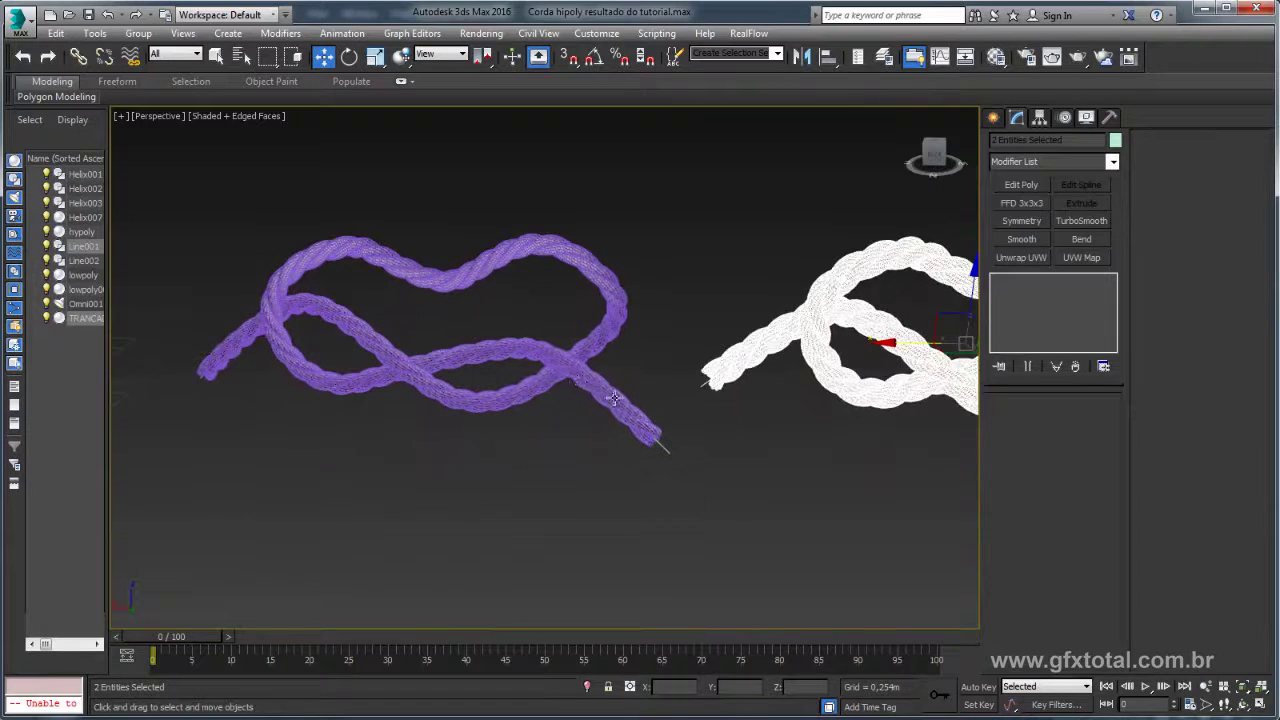
{"action": "left_click", "coordinate": [609, 392]}
{"action": "middle_click_drag", "start_coordinate": [609, 392], "coordinate": [516, 361]}
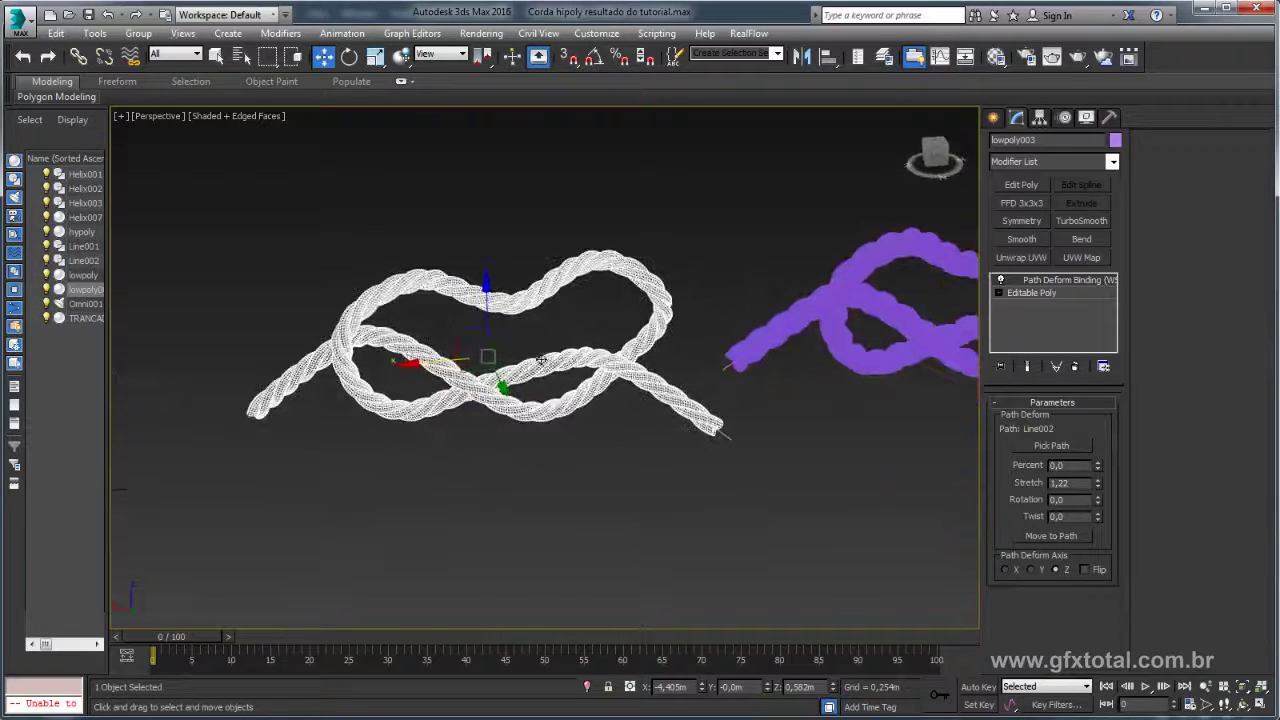
{"action": "scroll", "coordinate": [541, 360], "scroll_direction": "down", "scroll_amount": 4}
- Move Omni001 below the knot junction, then open the Material Editor on TRANCADO 003
{"action": "left_click", "coordinate": [350, 371]}
{"action": "middle_click_drag", "start_coordinate": [386, 423], "coordinate": [349, 449], "text": "alt"}
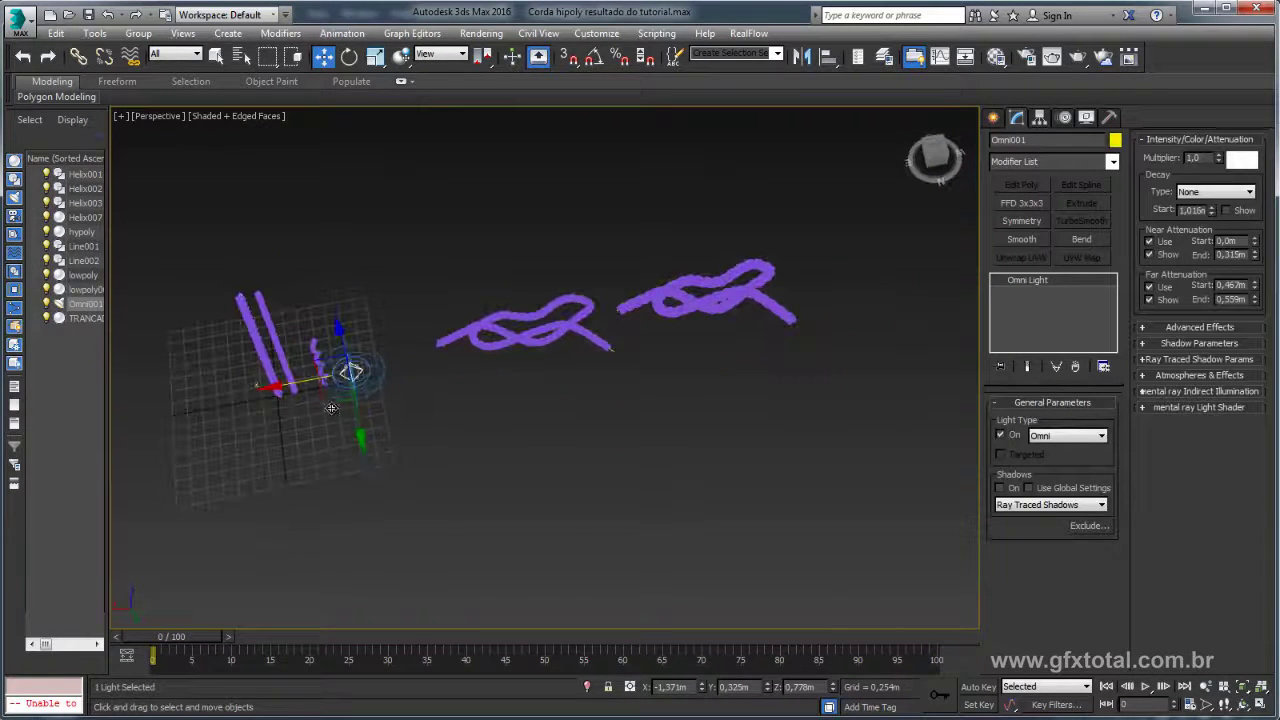
{"action": "left_click_drag", "start_coordinate": [349, 449], "coordinate": [628, 401]}
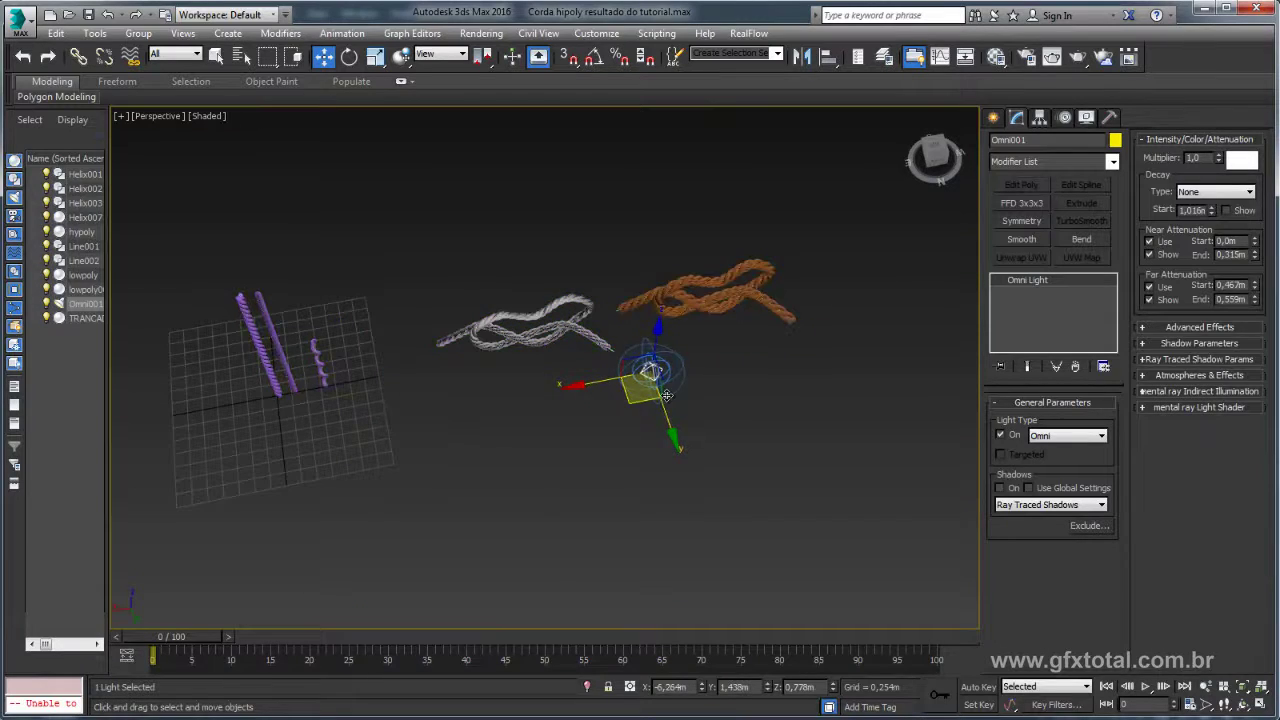
{"action": "scroll", "coordinate": [668, 394], "scroll_direction": "up", "scroll_amount": 5}
{"action": "scroll", "coordinate": [668, 343], "scroll_direction": "down", "scroll_amount": 3}
{"action": "mouse_move", "coordinate": [668, 343]}
{"action": "middle_mouse_down"}
{"action": "mouse_move", "coordinate": [762, 381]}
{"action": "mouse_move", "coordinate": [757, 395]}
{"action": "middle_mouse_up"}
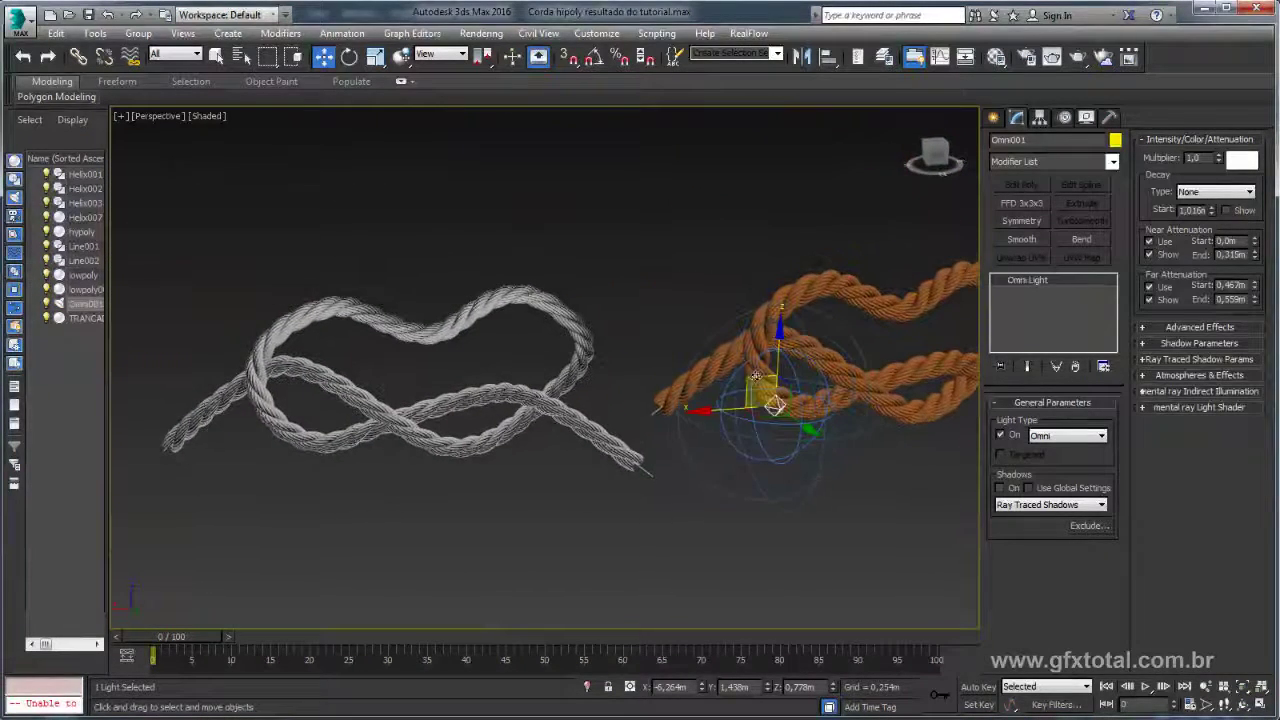
{"action": "left_click_drag", "start_coordinate": [757, 395], "coordinate": [662, 455]}
{"action": "left_click", "coordinate": [800, 294]}
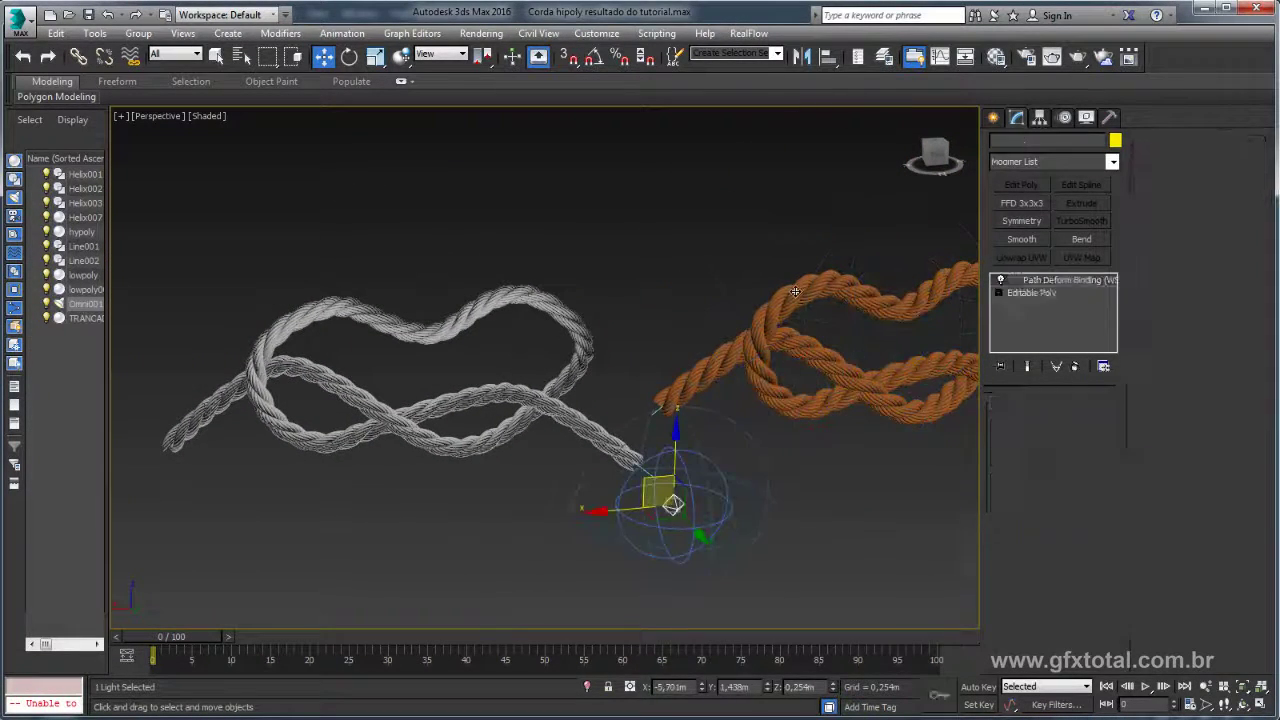
{"action": "key", "text": "m"}
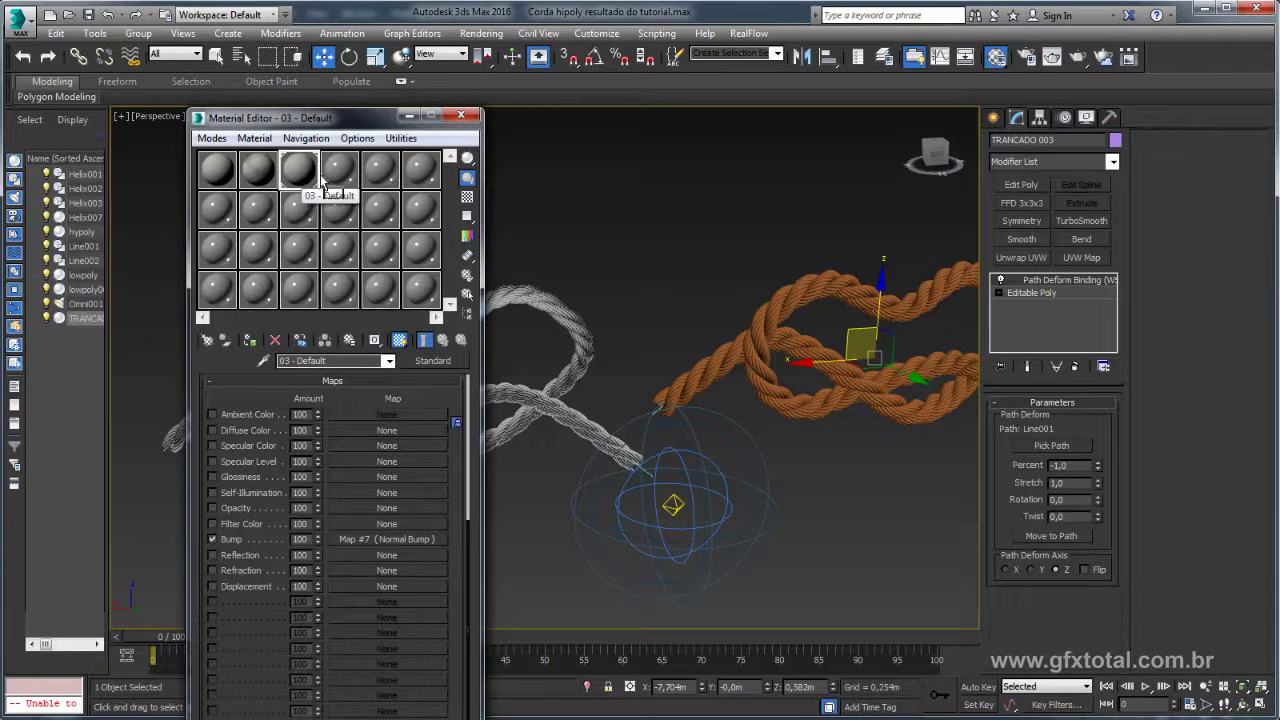
- Assign the slot-4 white rope material to TRANCADO 003, renaming it 03 - Defaultas
{"action": "left_click", "coordinate": [338, 169]}
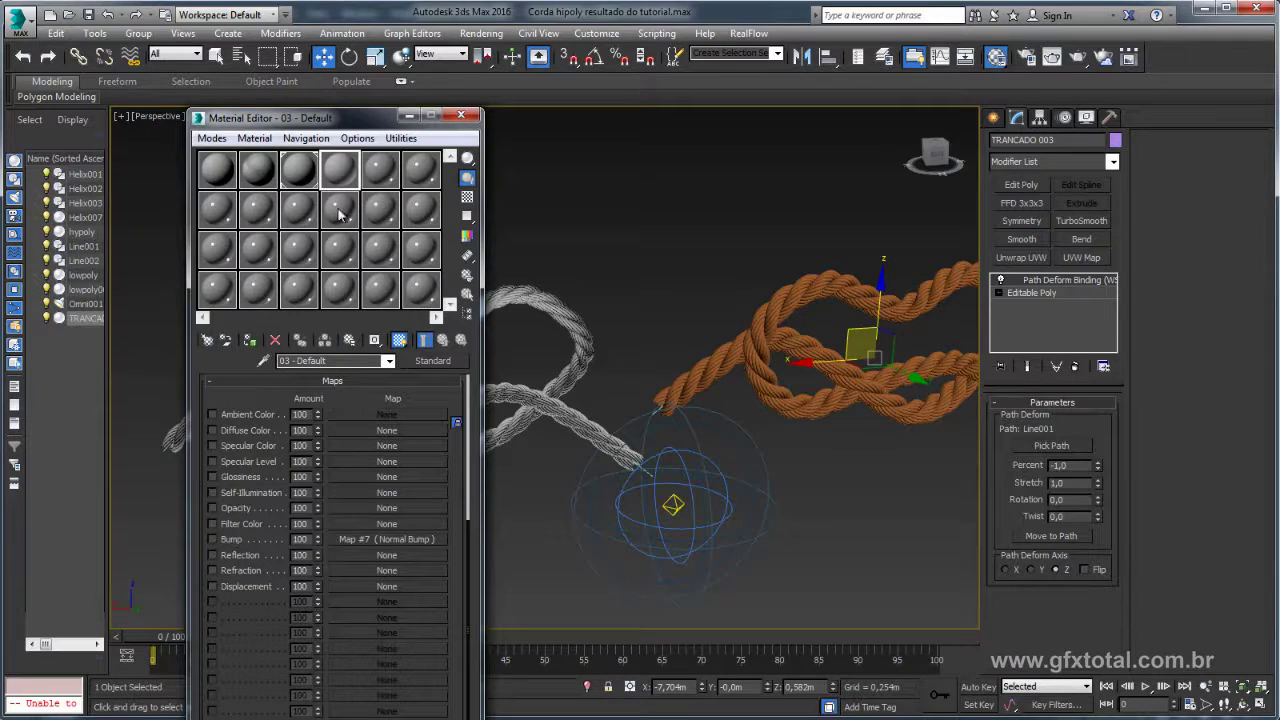
{"action": "left_click", "coordinate": [249, 340]}
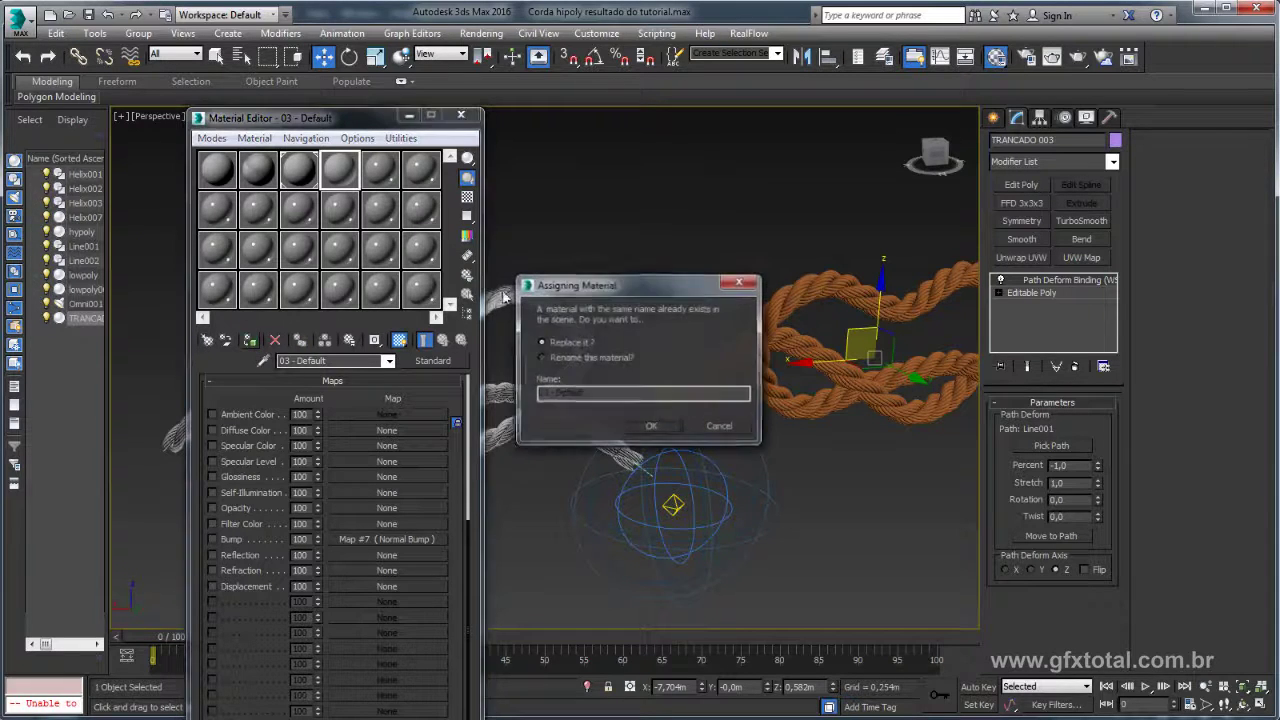
{"action": "left_click", "coordinate": [577, 360]}
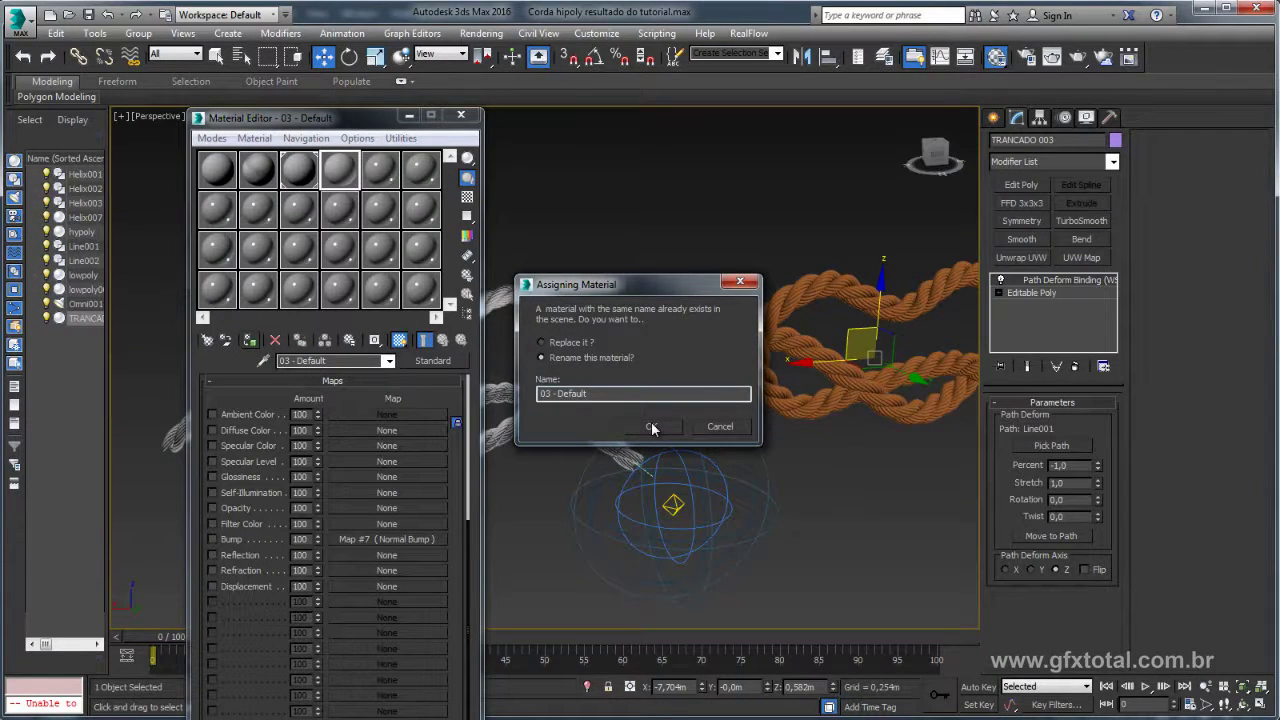
{"action": "left_click", "coordinate": [651, 426]}
{"action": "middle_click_drag", "start_coordinate": [760, 430], "coordinate": [828, 435], "text": "alt"}
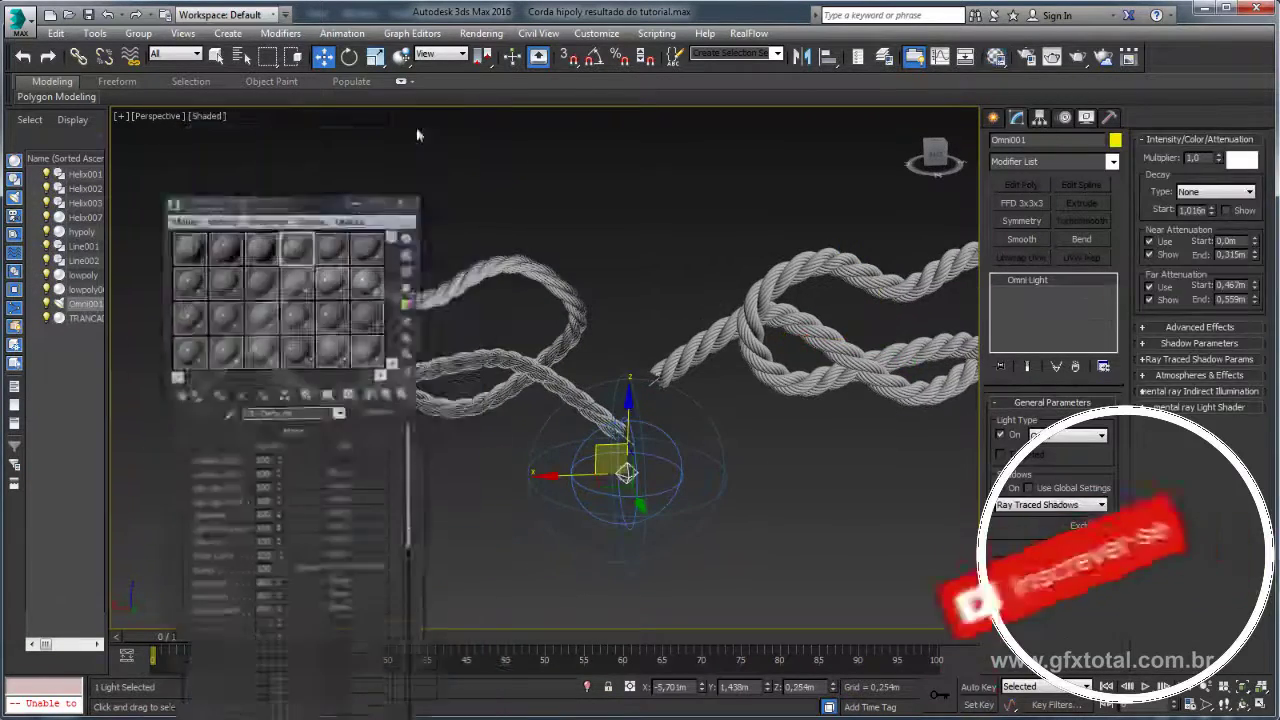
- Turn on edged faces and frame the grey rope knots
{"action": "key", "text": "F4"}
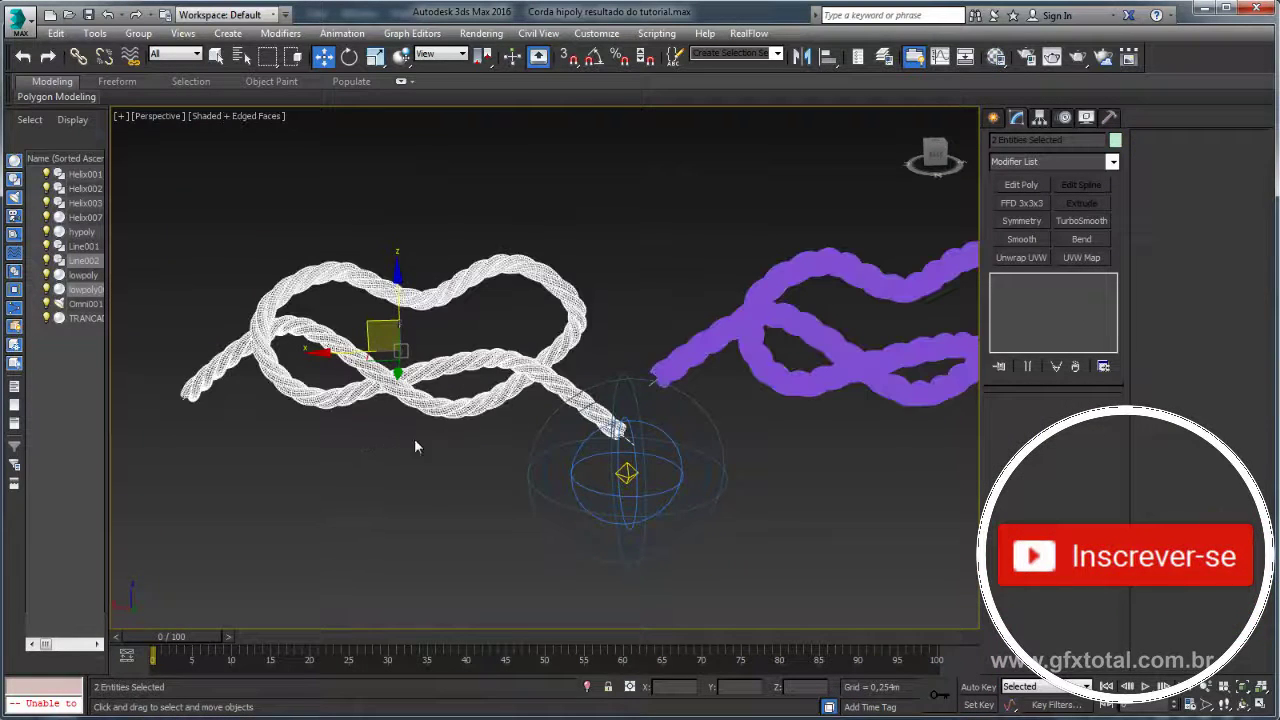
{"action": "mouse_move", "coordinate": [480, 312]}
{"action": "middle_mouse_down", "text": "alt"}
{"action": "mouse_move", "coordinate": [576, 339]}
{"action": "mouse_move", "coordinate": [548, 332]}
{"action": "middle_mouse_up", "text": "alt"}
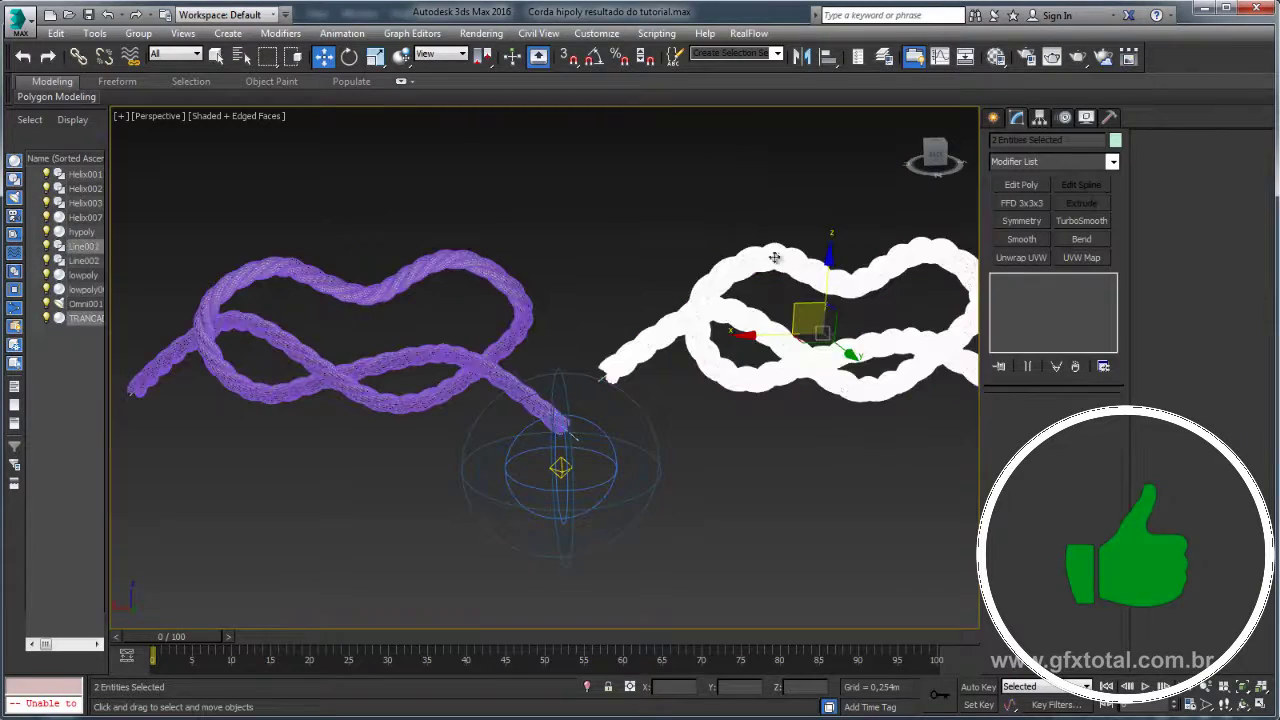
{"action": "scroll", "coordinate": [786, 324], "scroll_direction": "up", "scroll_amount": 3}
{"action": "scroll", "coordinate": [786, 324], "scroll_direction": "up", "scroll_amount": 3}
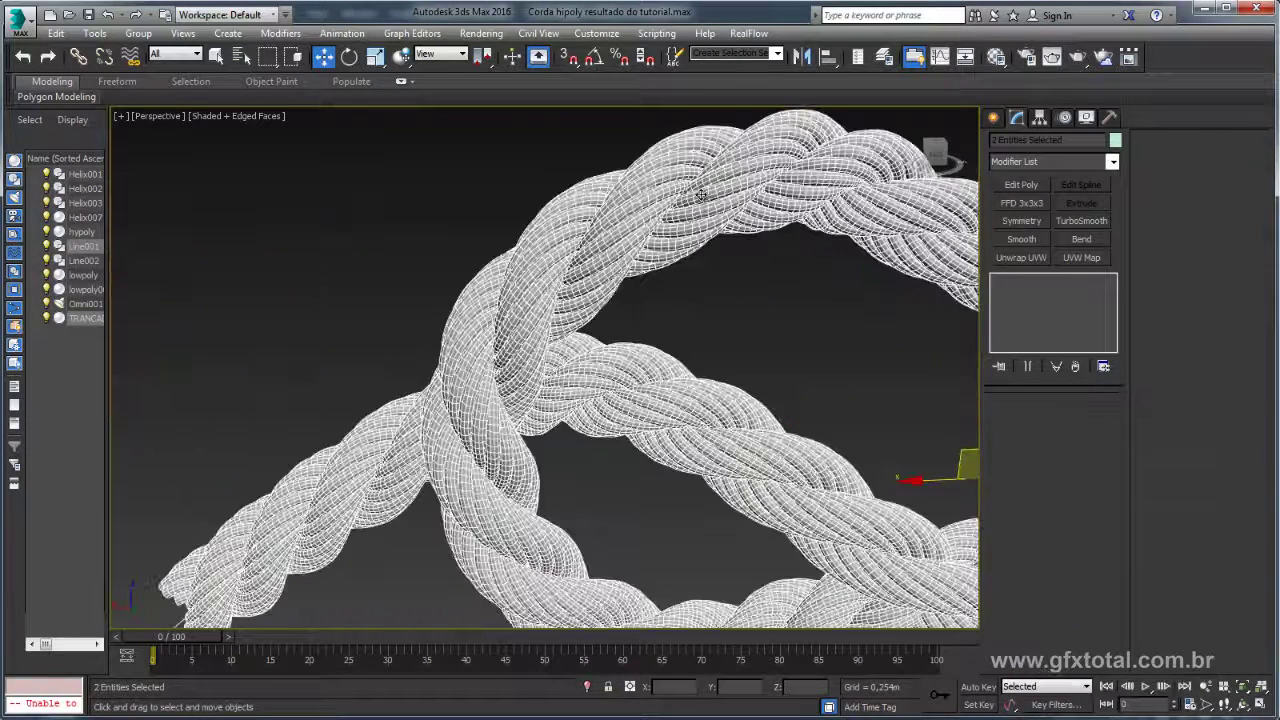
{"action": "scroll", "coordinate": [702, 197], "scroll_direction": "down", "scroll_amount": 10}
{"action": "scroll", "coordinate": [546, 484], "scroll_direction": "up", "scroll_amount": 2}
- Select Omni001, turn edged faces off, and try moving the light before undoing it
{"action": "left_click", "coordinate": [519, 469]}
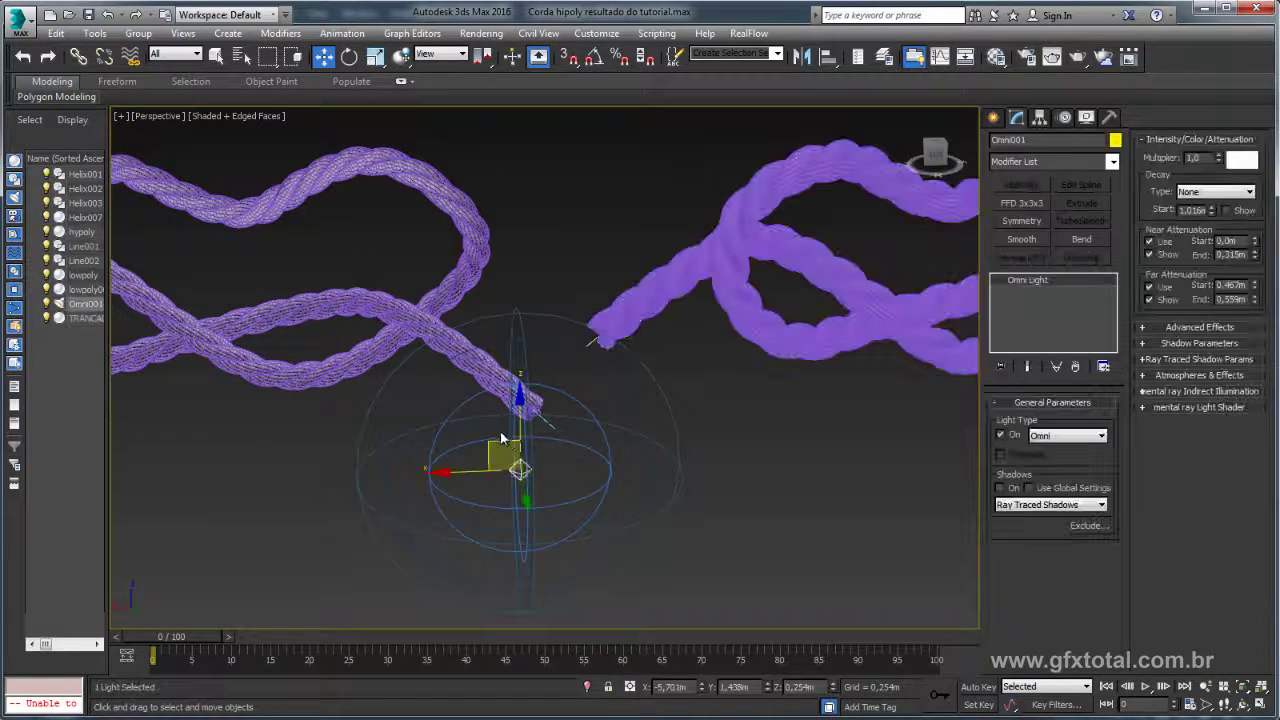
{"action": "key", "text": "F4"}
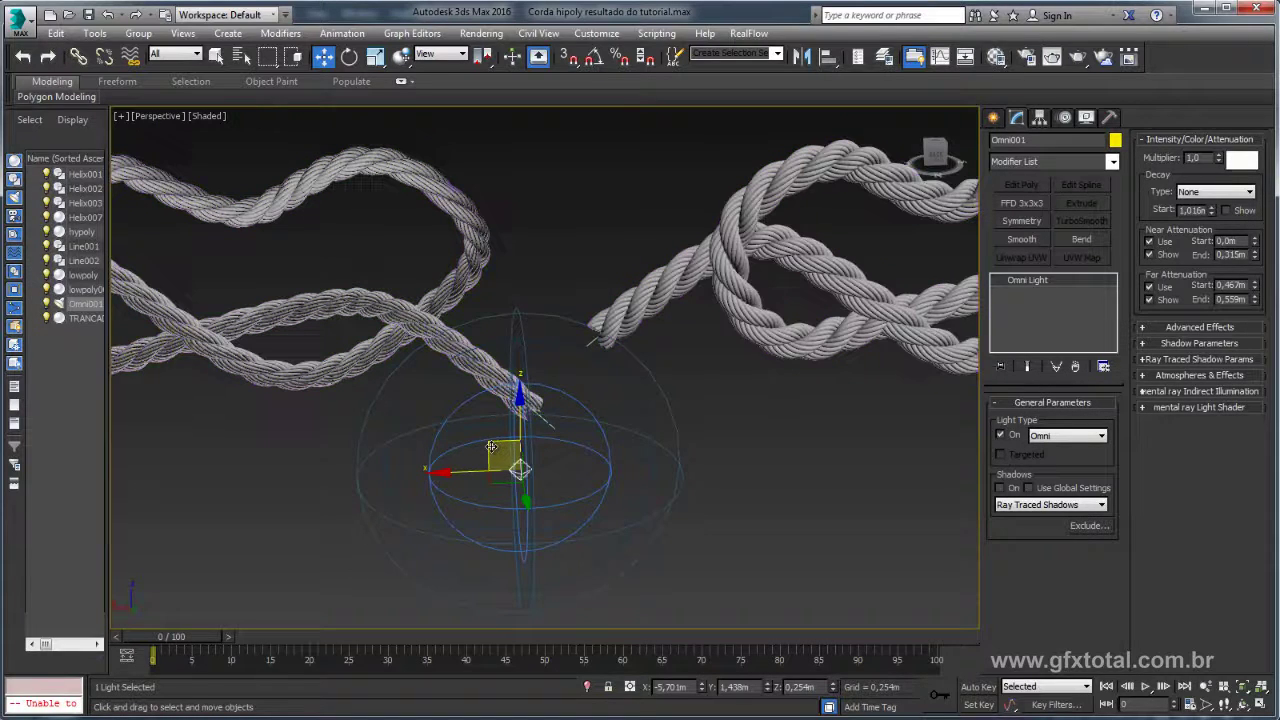
{"action": "left_click_drag", "start_coordinate": [492, 447], "coordinate": [330, 342]}
{"action": "key", "text": "ctrl+z"}
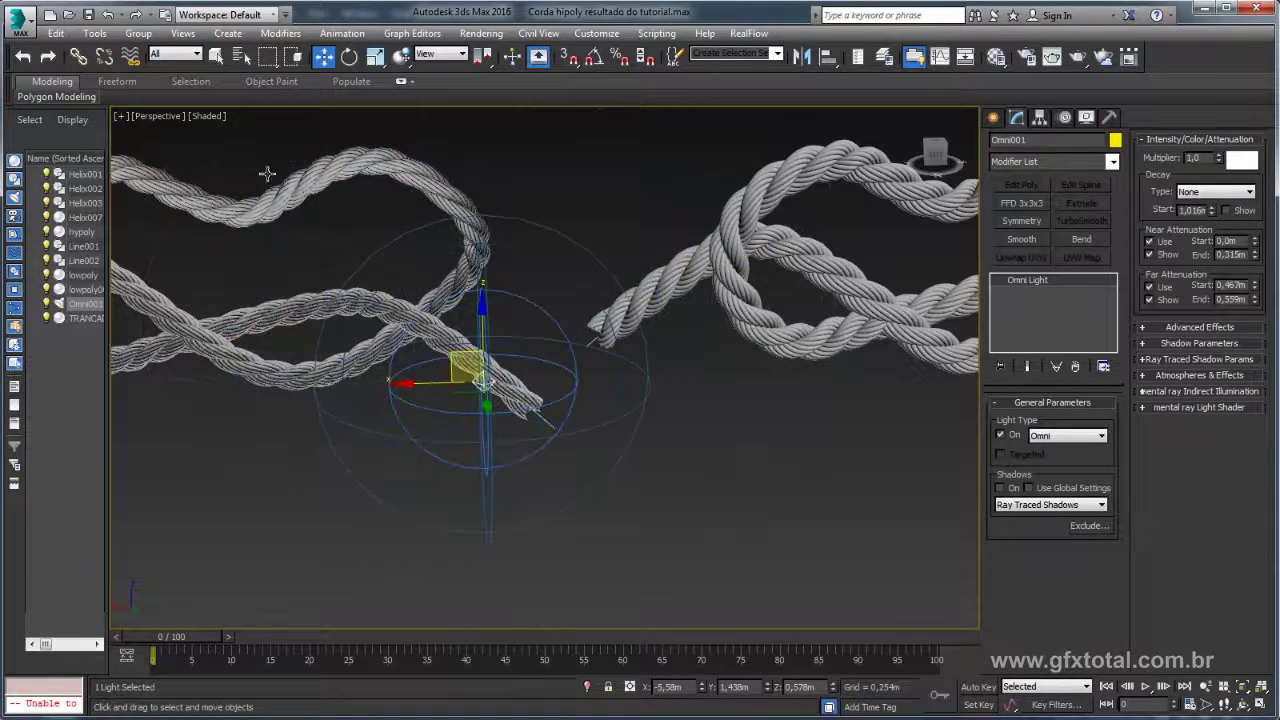
- Switch the viewport to Realistic shading and extend the light's far attenuation to 1,358m
{"action": "left_click", "coordinate": [207, 117]}
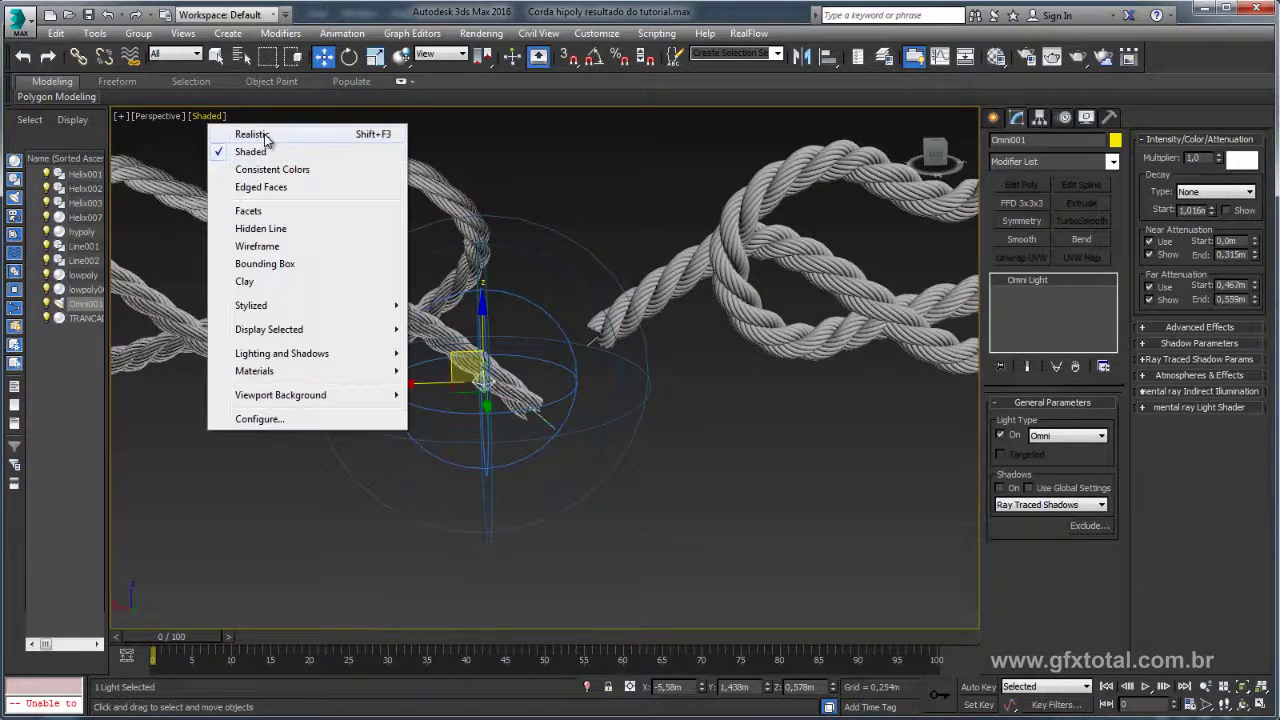
{"action": "left_click", "coordinate": [252, 134]}
{"action": "middle_click_drag", "start_coordinate": [473, 318], "coordinate": [1265, 268], "text": "alt"}
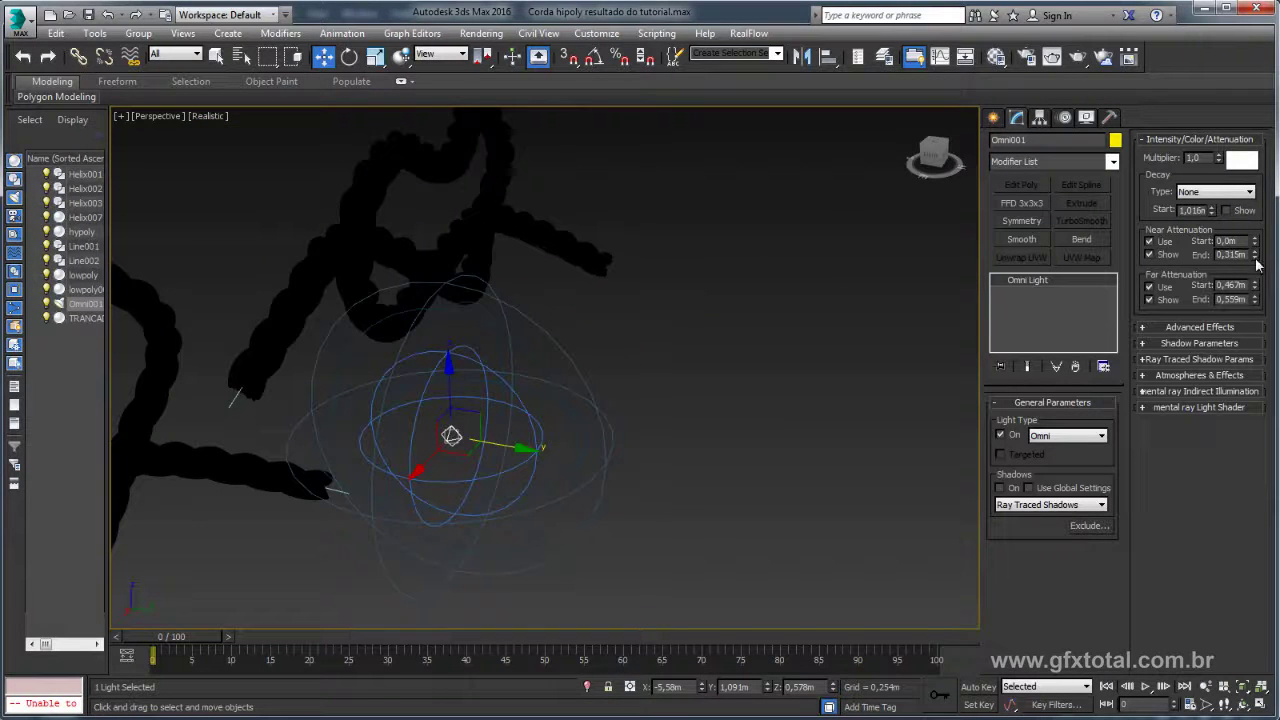
{"action": "left_click_drag", "start_coordinate": [1255, 301], "coordinate": [1221, 188]}
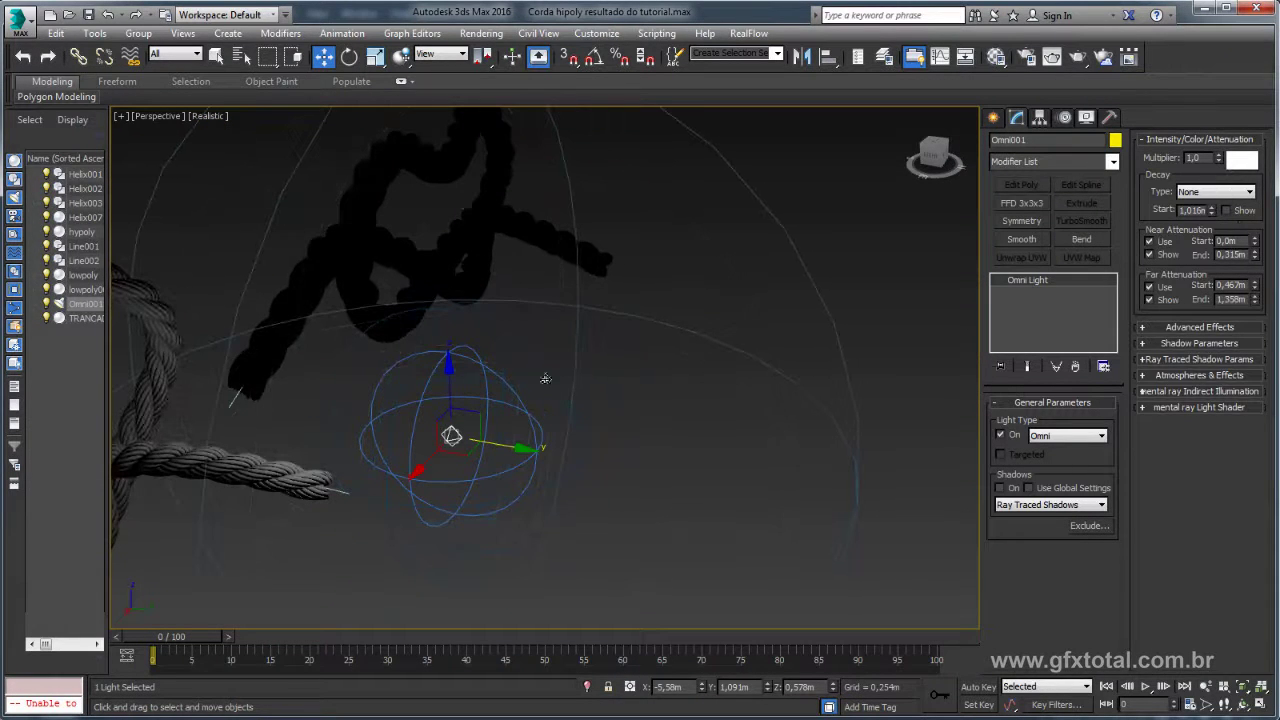
- Reposition Omni001 across the ropes until it sits inside the new knot
{"action": "middle_click_drag", "start_coordinate": [545, 378], "coordinate": [435, 365], "text": "alt"}
{"action": "mouse_move", "coordinate": [432, 360]}
{"action": "left_mouse_down"}
{"action": "mouse_move", "coordinate": [262, 343]}
{"action": "mouse_move", "coordinate": [557, 270]}
{"action": "mouse_move", "coordinate": [212, 305]}
{"action": "left_mouse_up"}
{"action": "mouse_move", "coordinate": [315, 314]}
{"action": "left_mouse_down"}
{"action": "mouse_move", "coordinate": [702, 348]}
{"action": "mouse_move", "coordinate": [349, 314]}
{"action": "mouse_move", "coordinate": [235, 328]}
{"action": "mouse_move", "coordinate": [235, 294]}
{"action": "mouse_move", "coordinate": [711, 345]}
{"action": "mouse_move", "coordinate": [274, 337]}
{"action": "mouse_move", "coordinate": [237, 328]}
{"action": "mouse_move", "coordinate": [735, 348]}
{"action": "mouse_move", "coordinate": [752, 362]}
{"action": "mouse_move", "coordinate": [700, 356]}
{"action": "mouse_move", "coordinate": [615, 312]}
{"action": "left_mouse_up"}
{"action": "left_click_drag", "start_coordinate": [530, 300], "coordinate": [257, 366]}
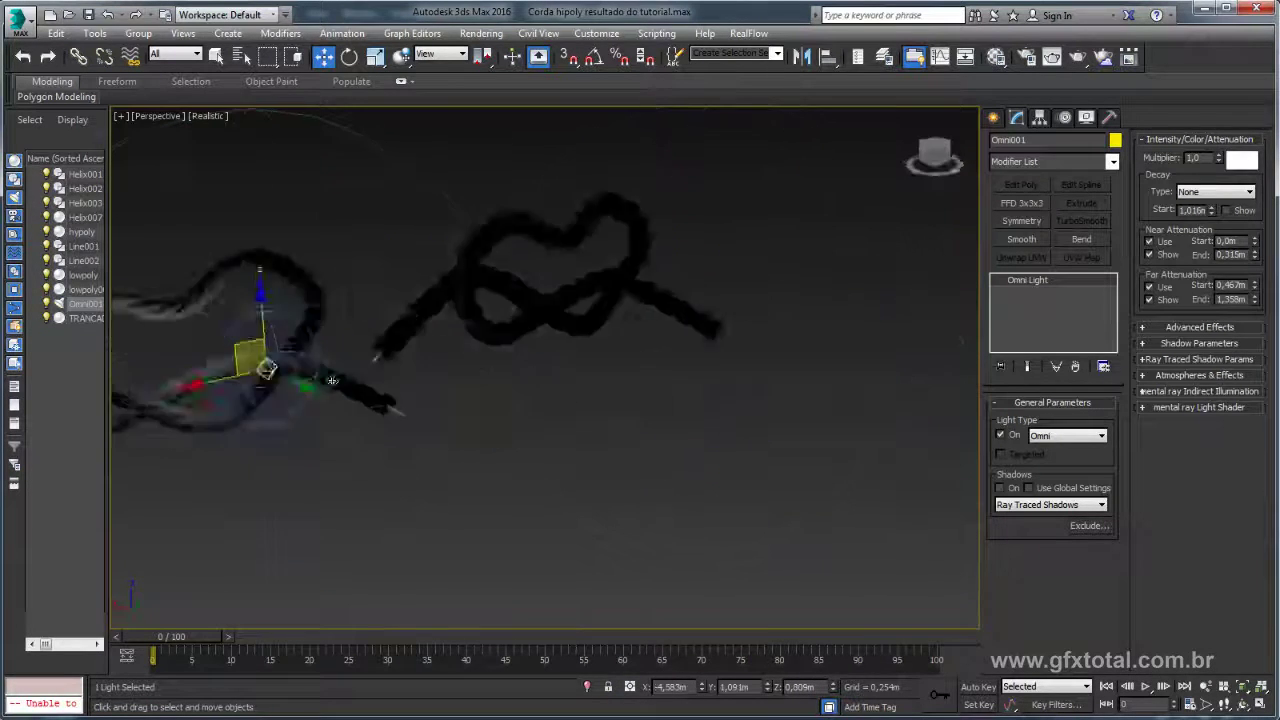
{"action": "mouse_move", "coordinate": [257, 366]}
{"action": "middle_mouse_down", "text": "alt"}
{"action": "mouse_move", "coordinate": [656, 350]}
{"action": "mouse_move", "coordinate": [459, 374]}
{"action": "middle_mouse_up", "text": "alt"}
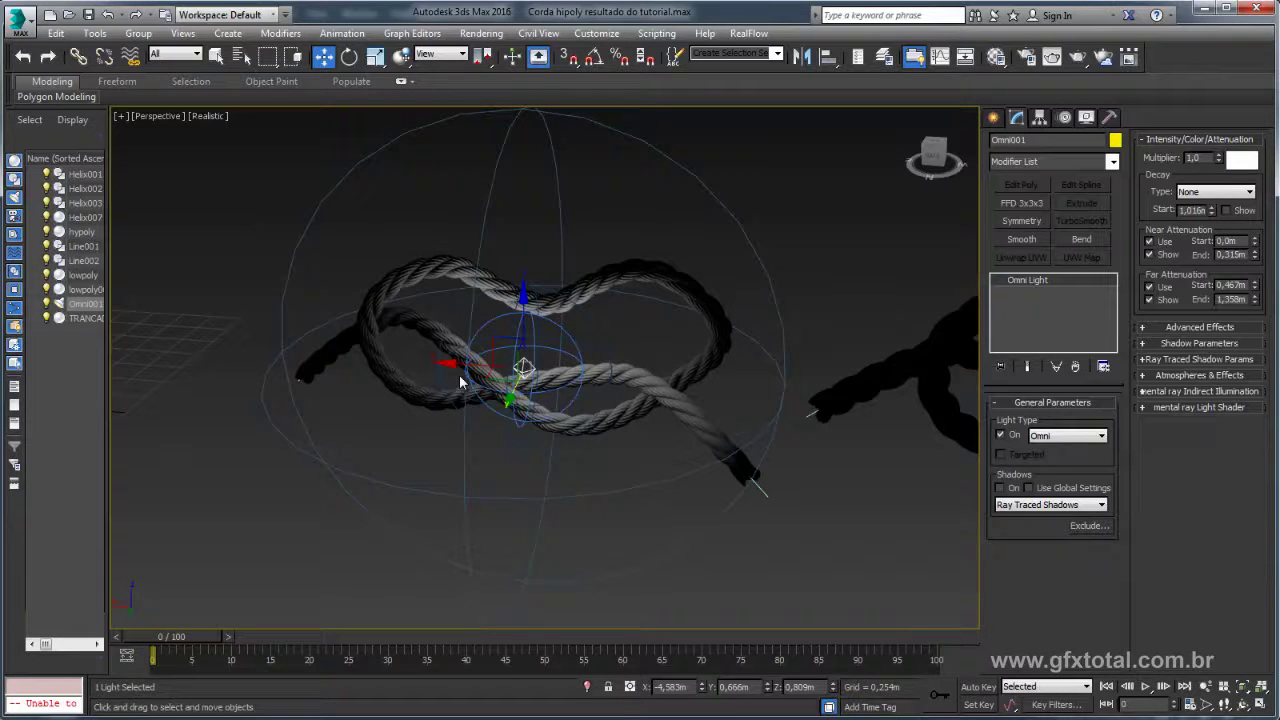
{"action": "middle_click_drag", "start_coordinate": [459, 374], "coordinate": [291, 334], "text": "alt"}
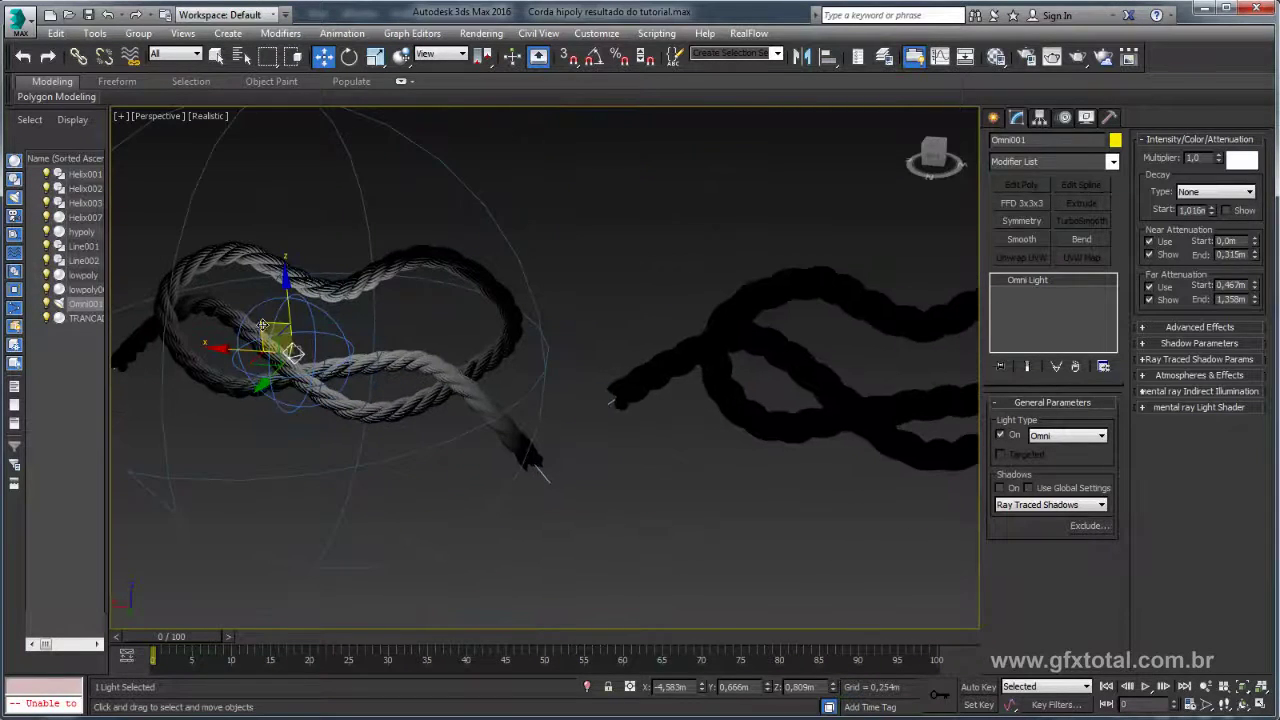
{"action": "mouse_move", "coordinate": [262, 325]}
{"action": "left_mouse_down"}
{"action": "mouse_move", "coordinate": [630, 356]}
{"action": "mouse_move", "coordinate": [736, 351]}
{"action": "mouse_move", "coordinate": [328, 320]}
{"action": "left_mouse_up"}
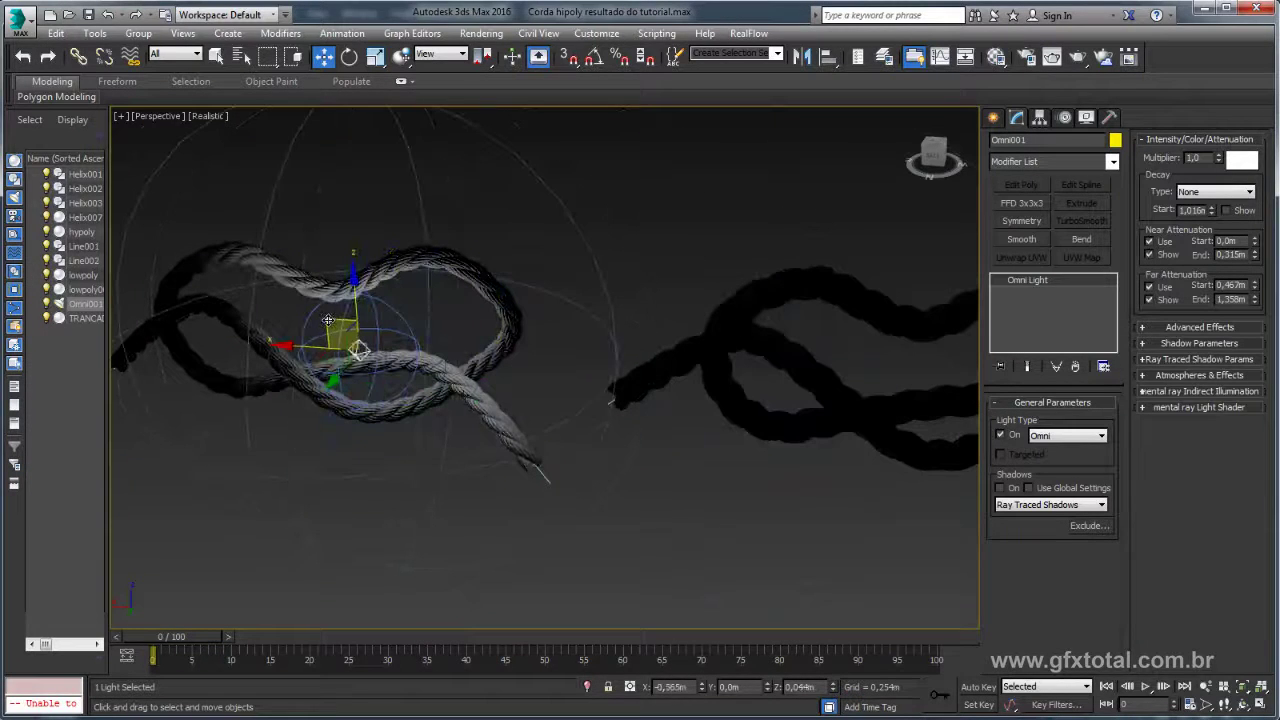
- Zoom in to inspect the rope strands, then zoom back out to the whole scene
{"action": "mouse_move", "coordinate": [376, 330]}
{"action": "middle_mouse_down", "text": "alt"}
{"action": "mouse_move", "coordinate": [534, 346]}
{"action": "mouse_move", "coordinate": [526, 354]}
{"action": "middle_mouse_up", "text": "alt"}
{"action": "scroll", "coordinate": [526, 354], "scroll_direction": "up", "scroll_amount": 5}
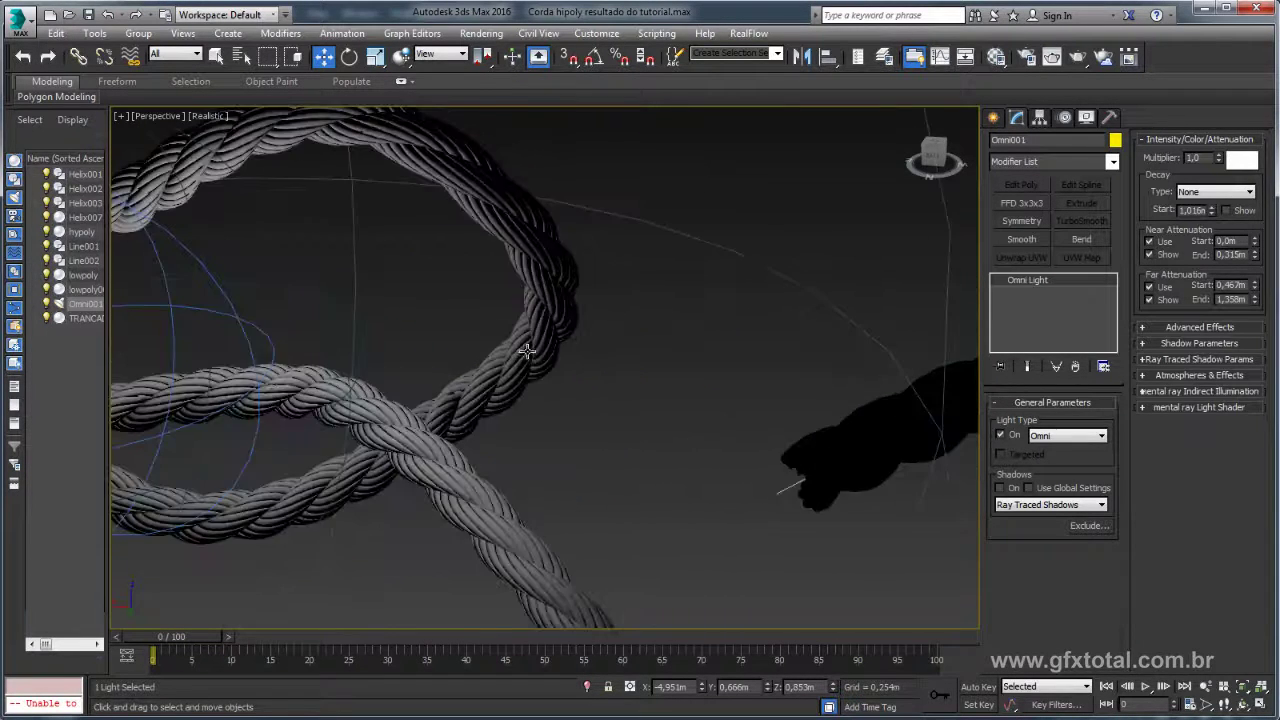
{"action": "scroll", "coordinate": [529, 351], "scroll_direction": "up", "scroll_amount": 5}
{"action": "scroll", "coordinate": [529, 351], "scroll_direction": "down", "scroll_amount": 5}
{"action": "scroll", "coordinate": [489, 372], "scroll_direction": "down", "scroll_amount": 3}
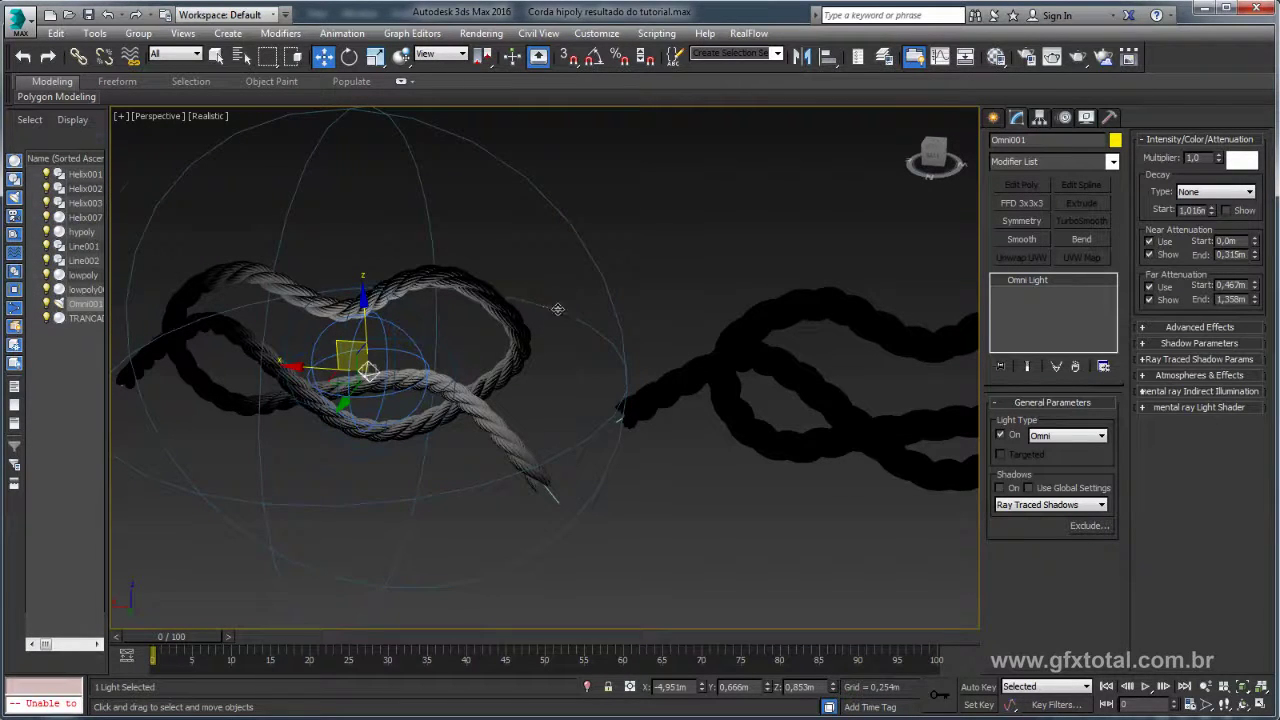
{"action": "scroll", "coordinate": [540, 305], "scroll_direction": "down", "scroll_amount": 2}
{"action": "scroll", "coordinate": [525, 302], "scroll_direction": "down", "scroll_amount": 2}
{"action": "scroll", "coordinate": [527, 303], "scroll_direction": "down", "scroll_amount": 2}
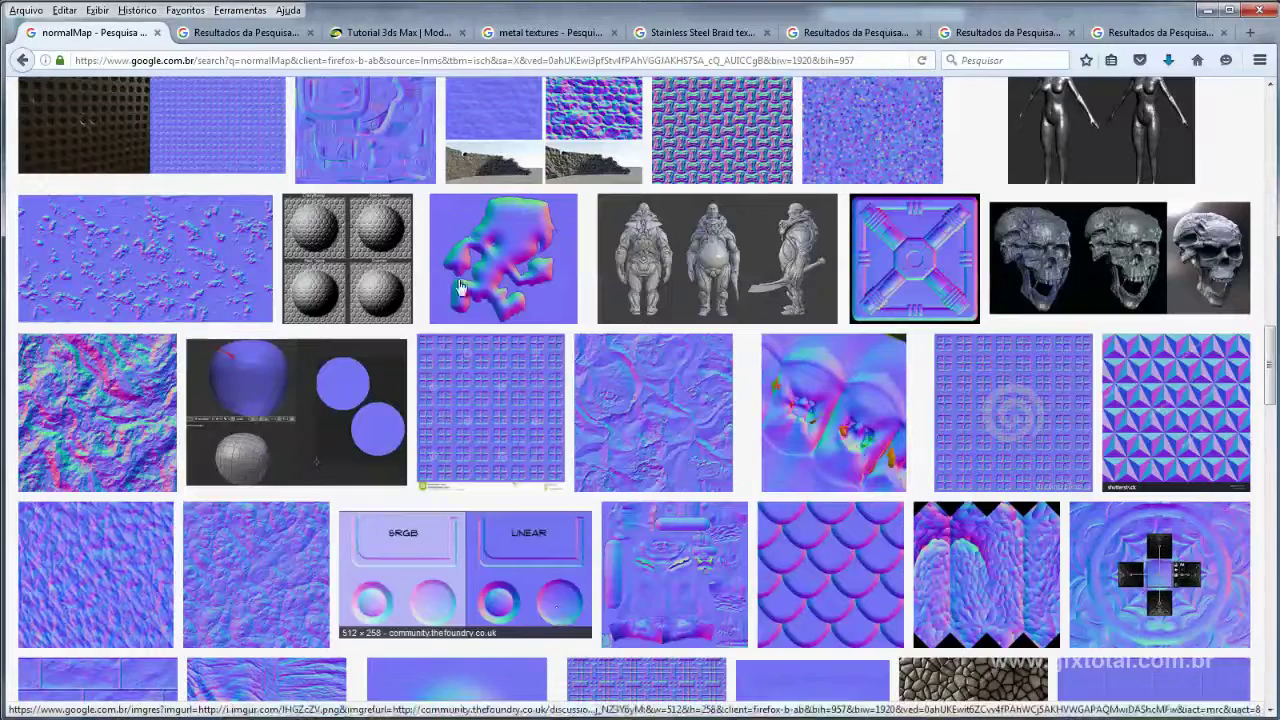
- Browse the normal map result and tutorial page, opening the linked braided steel hose image
{"action": "left_click", "coordinate": [243, 33]}
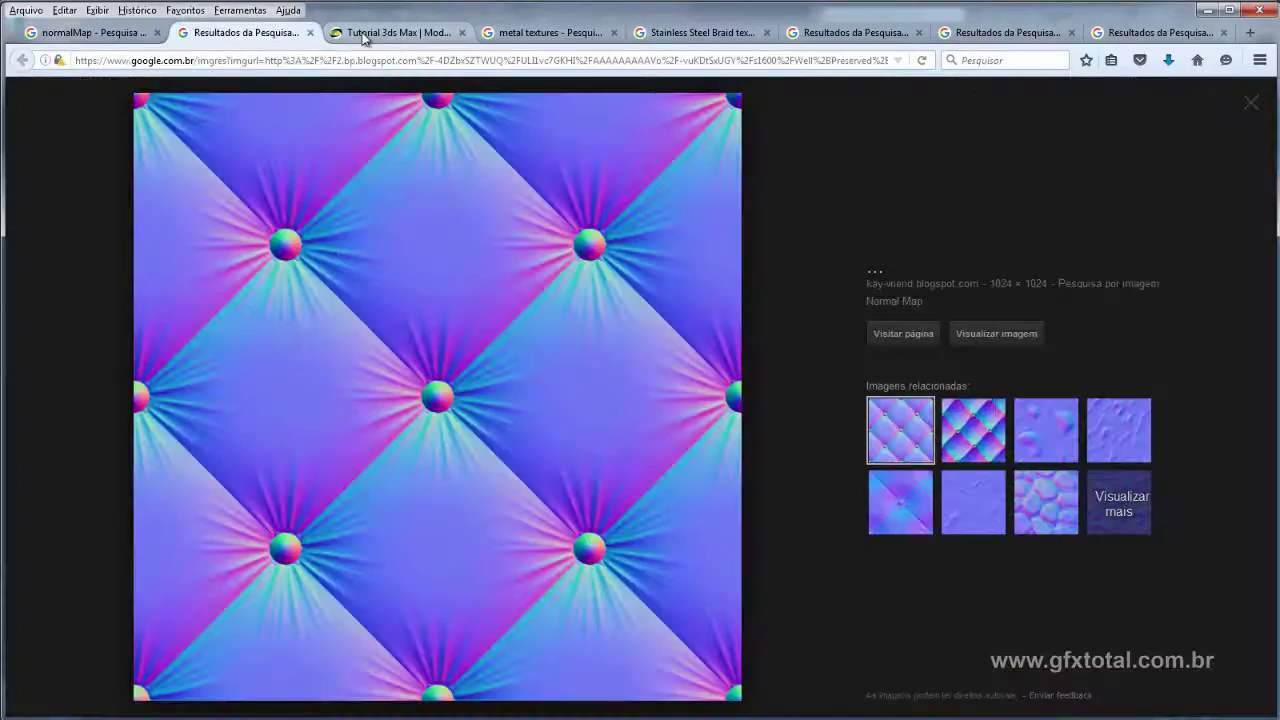
{"action": "left_click", "coordinate": [390, 33]}
{"action": "scroll", "coordinate": [381, 351], "scroll_direction": "down", "scroll_amount": 5}
{"action": "scroll", "coordinate": [381, 351], "scroll_direction": "up", "scroll_amount": 5}
{"action": "scroll", "coordinate": [381, 351], "scroll_direction": "up", "scroll_amount": 1}
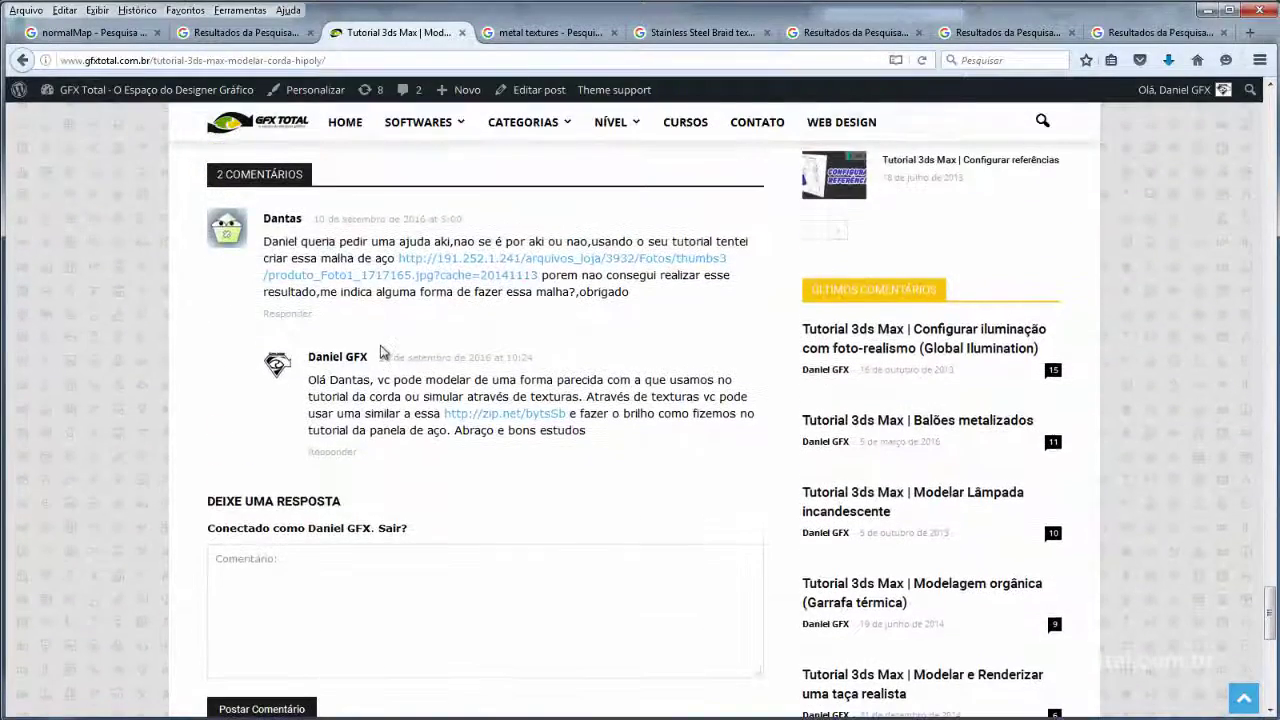
{"action": "left_click", "coordinate": [473, 266]}
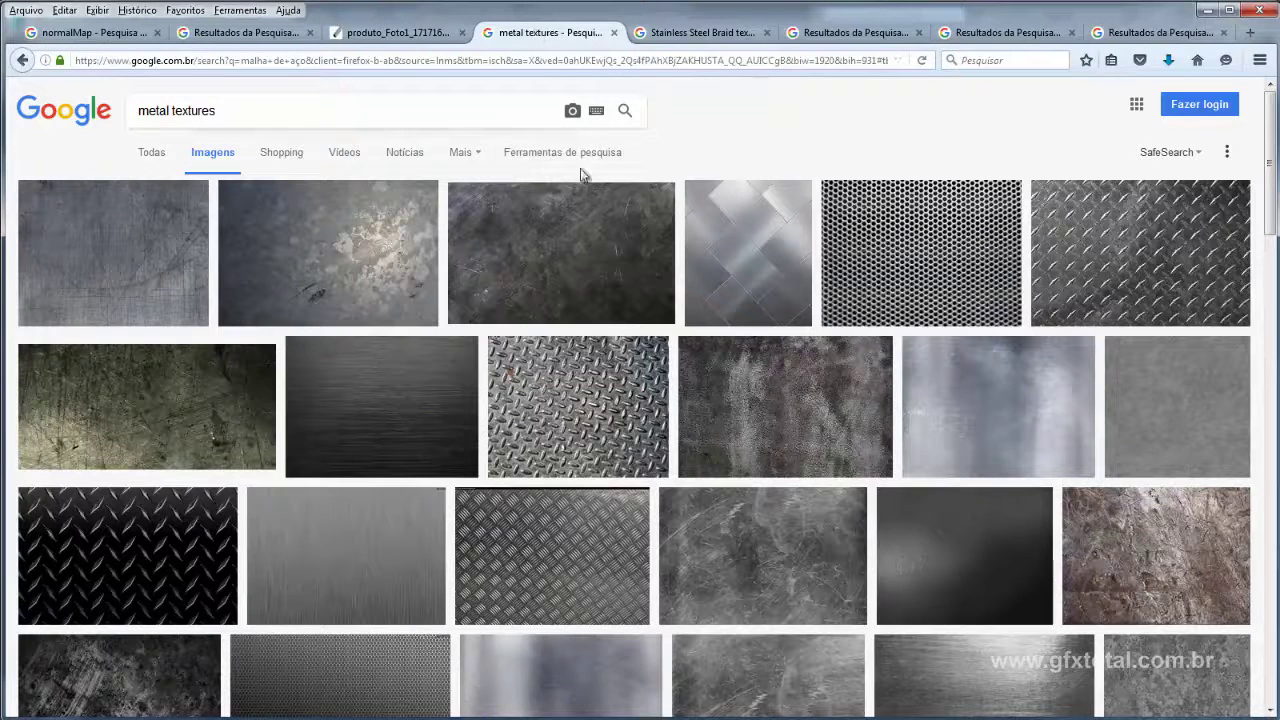
- Switch to the Stainless Steel Braid image search results
{"action": "left_click_drag", "start_coordinate": [251, 109], "coordinate": [88, 118]}
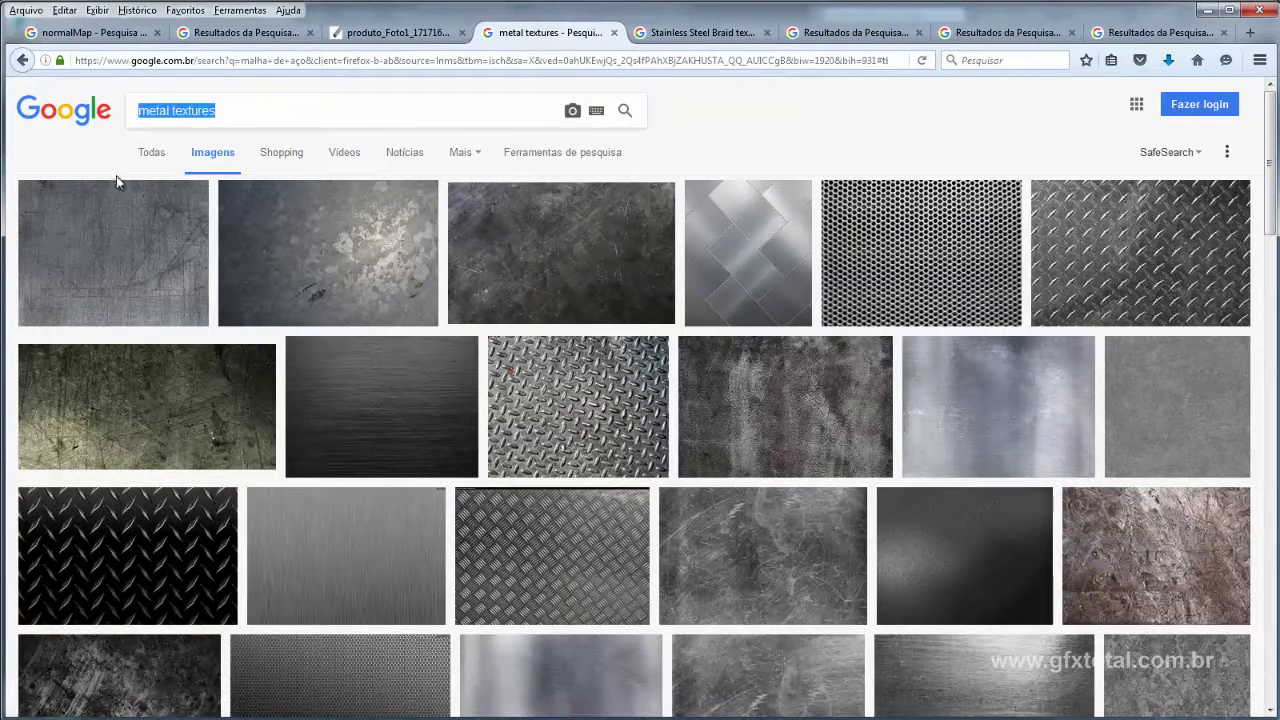
{"action": "left_click", "coordinate": [684, 36]}
{"action": "left_click", "coordinate": [252, 110]}
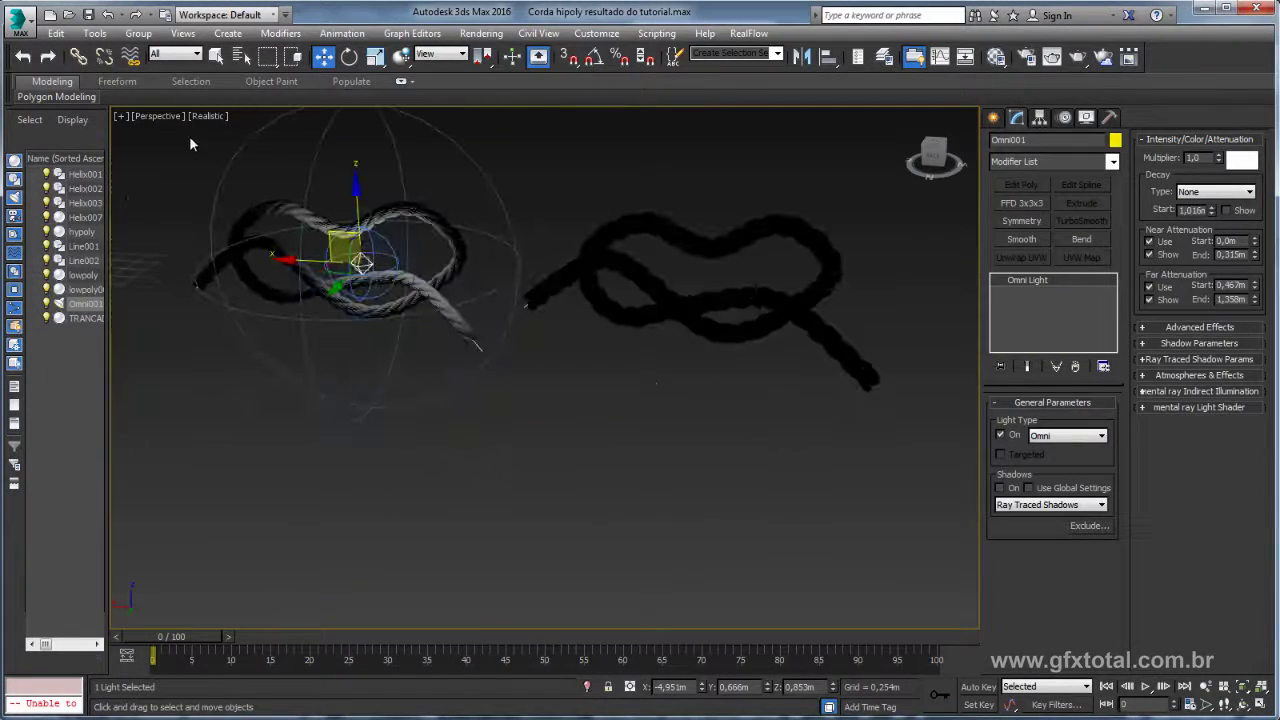
- Set the viewport to Shaded and create a cylinder (radius 0,32m, height 1,807m) beside the knots
{"action": "left_click", "coordinate": [208, 116]}
{"action": "left_click", "coordinate": [235, 151]}
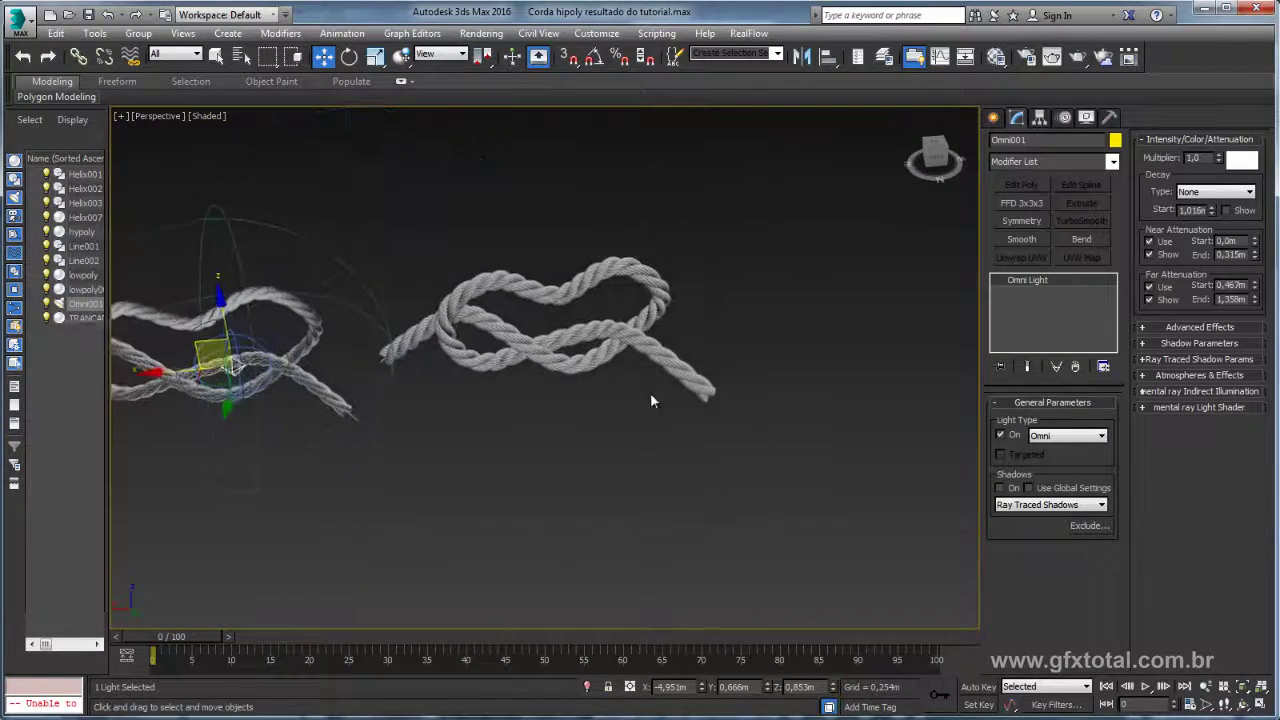
{"action": "left_click", "coordinate": [993, 117]}
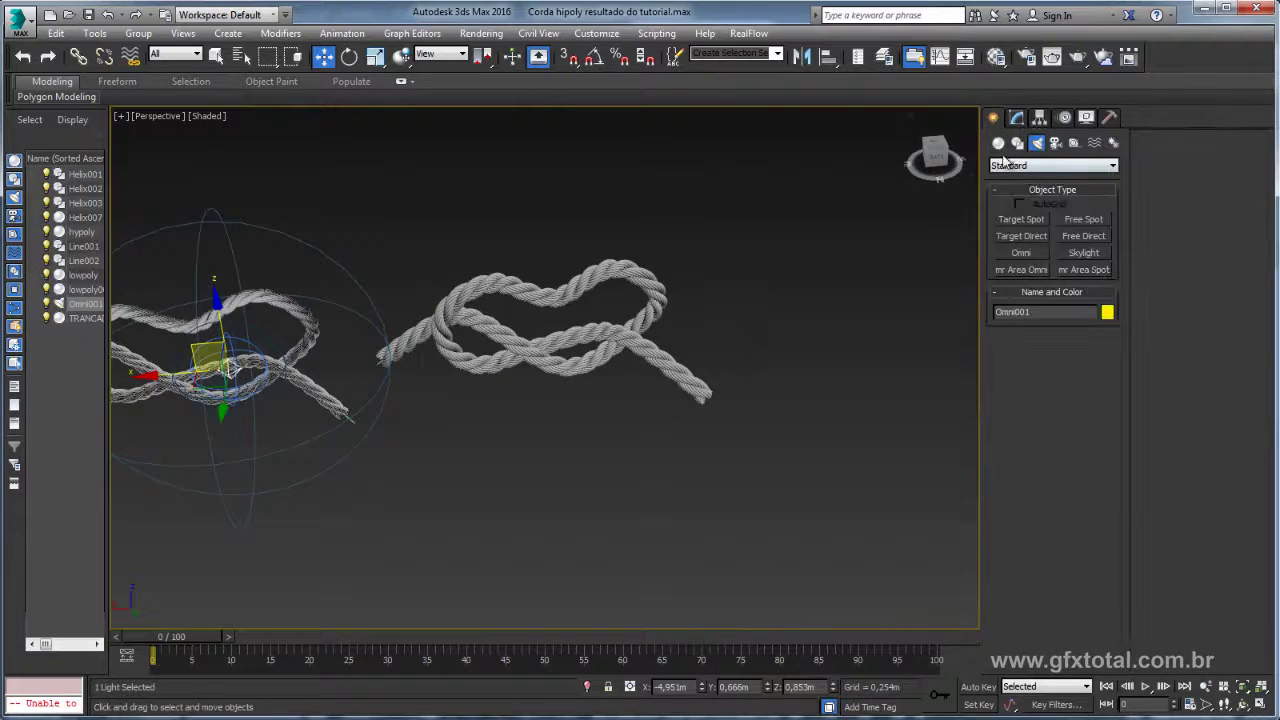
{"action": "left_click", "coordinate": [998, 143]}
{"action": "left_click", "coordinate": [1022, 253]}
{"action": "left_click_drag", "start_coordinate": [732, 502], "coordinate": [757, 471]}
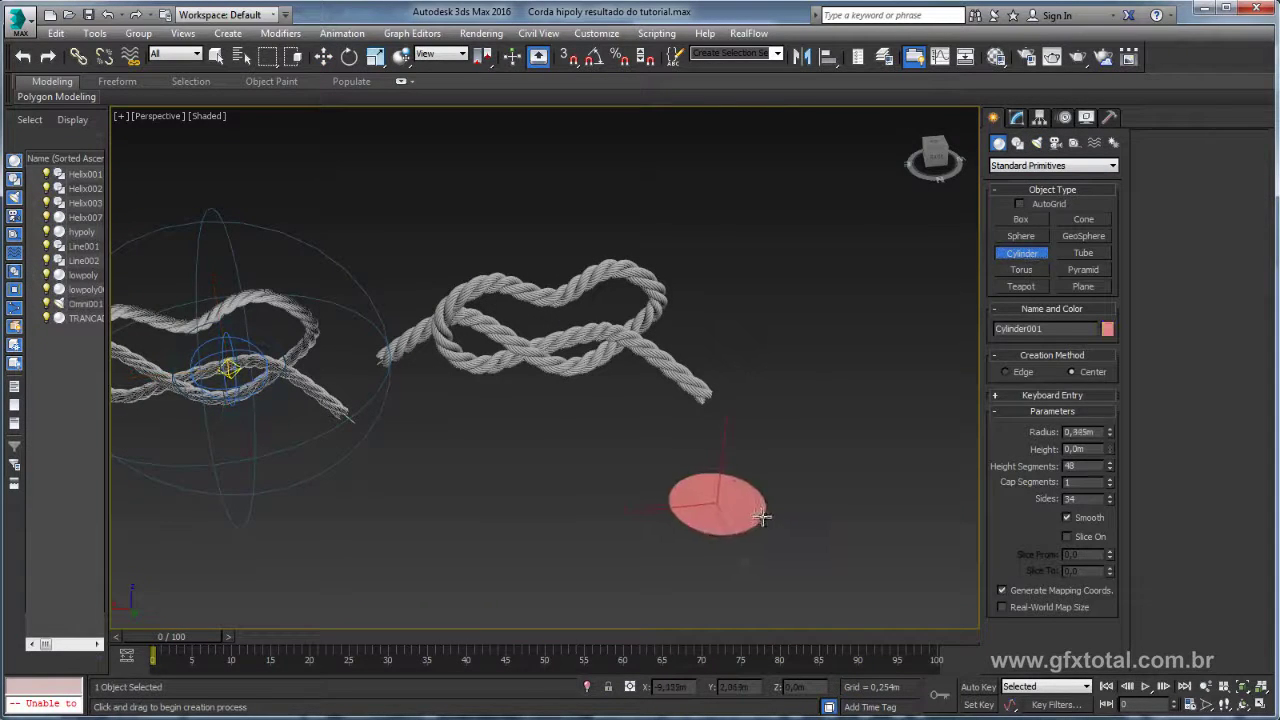
{"action": "left_click", "coordinate": [792, 298]}
{"action": "right_click", "coordinate": [792, 298]}
{"action": "key", "text": "F4"}
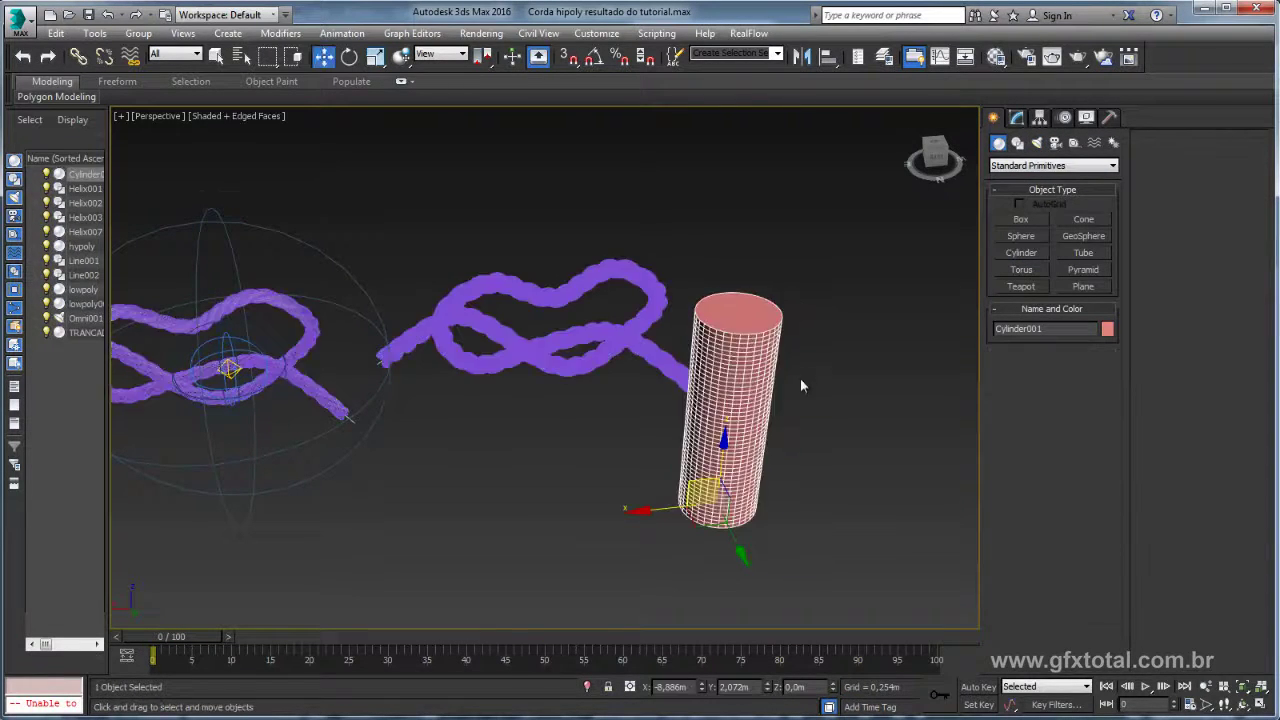
{"action": "scroll", "coordinate": [800, 378], "scroll_direction": "up", "scroll_amount": 3}
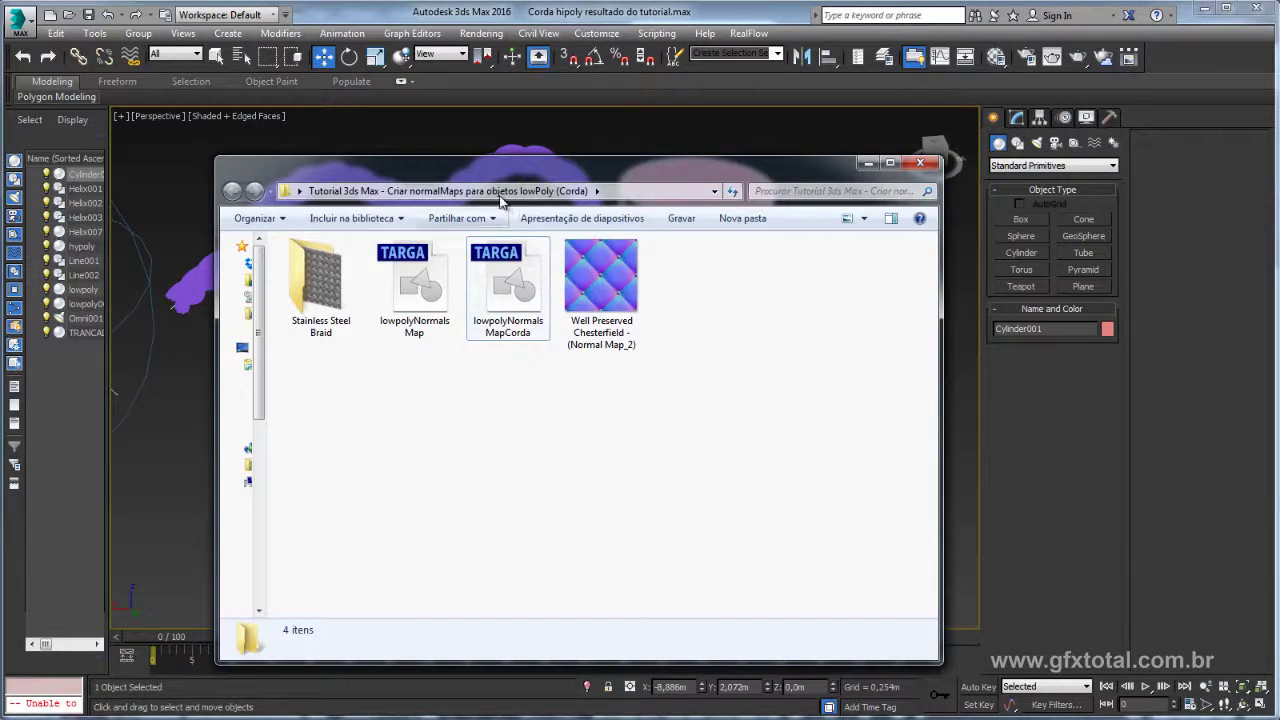
- Apply Wire weave_texture.jpg from the Stainless Steel Braid folder onto the cylinder
{"action": "left_click_drag", "start_coordinate": [675, 166], "coordinate": [1199, 148]}
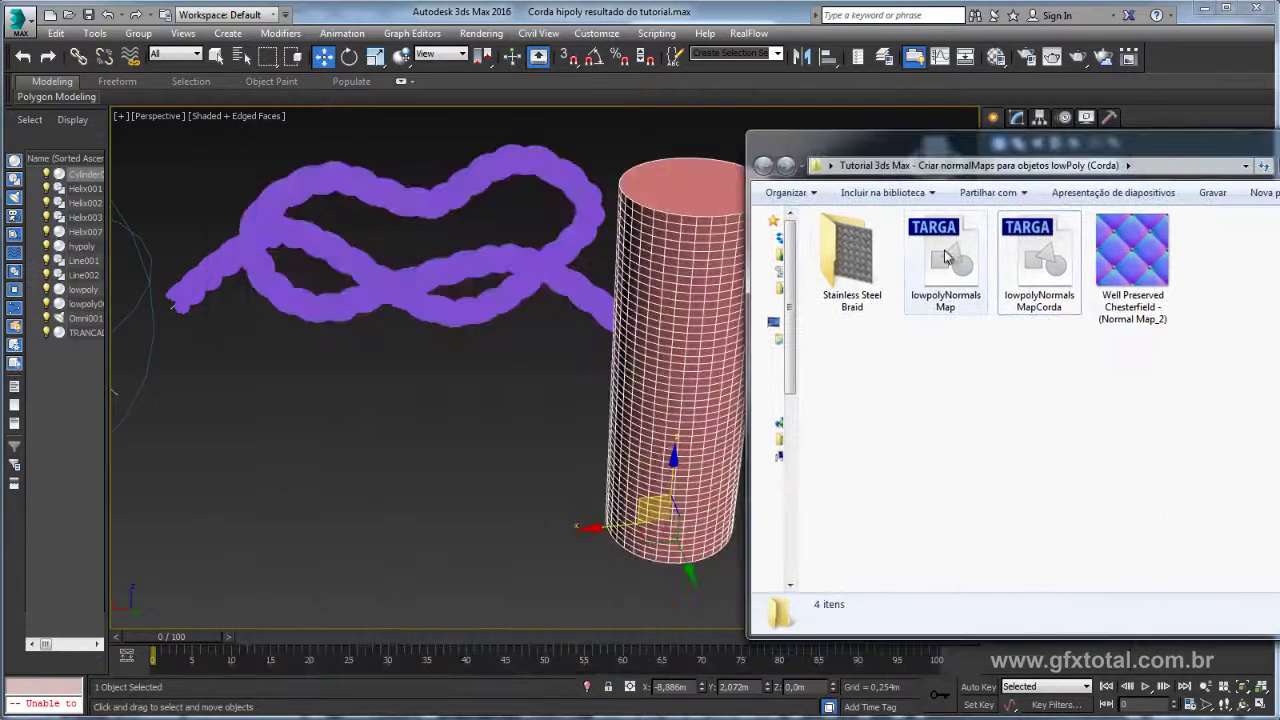
{"action": "double_click", "coordinate": [850, 262]}
{"action": "left_click_drag", "start_coordinate": [843, 255], "coordinate": [700, 300]}
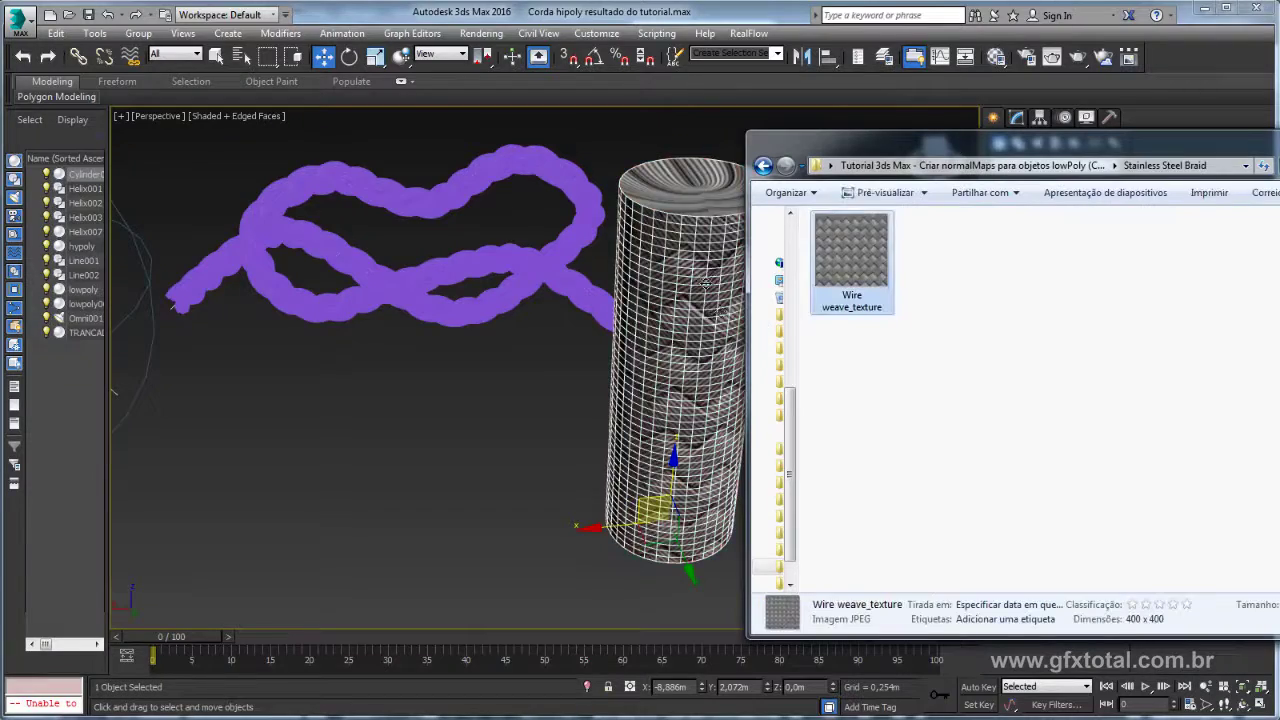
{"action": "middle_click_drag", "start_coordinate": [720, 308], "coordinate": [586, 300], "text": "alt"}
{"action": "left_click", "coordinate": [1017, 117]}
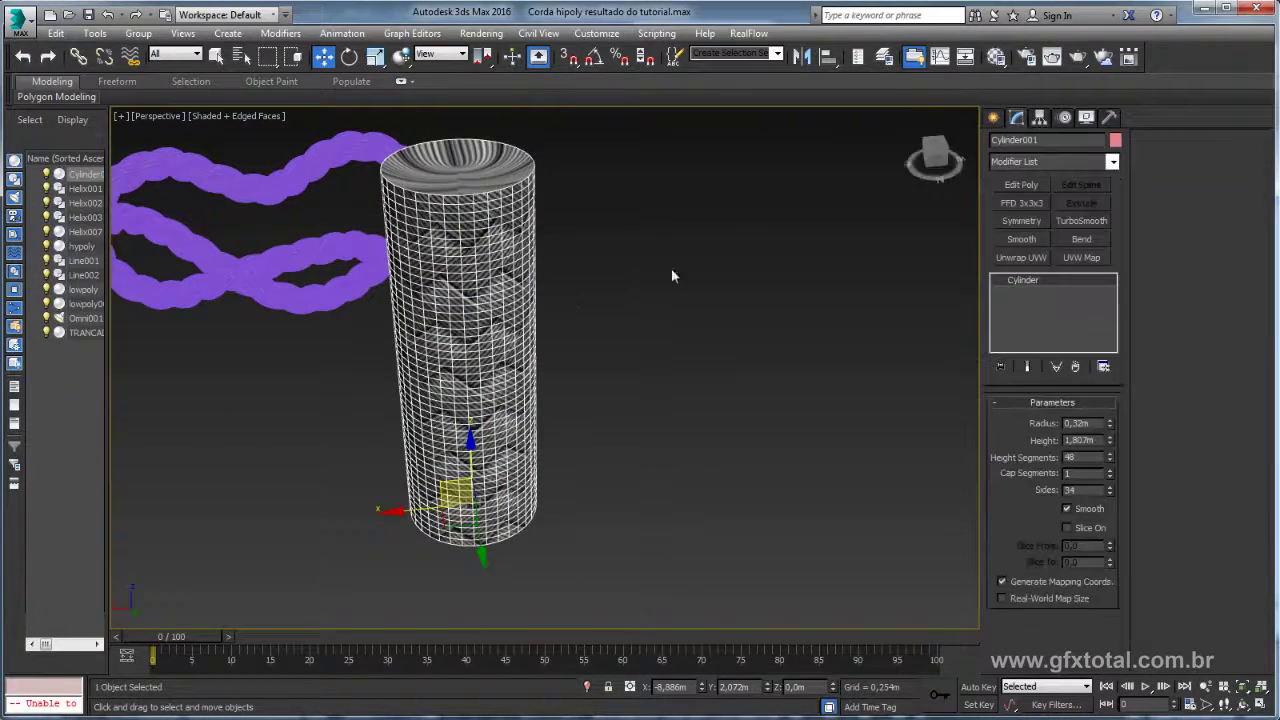
{"action": "middle_click_drag", "start_coordinate": [671, 268], "coordinate": [628, 283], "text": "alt"}
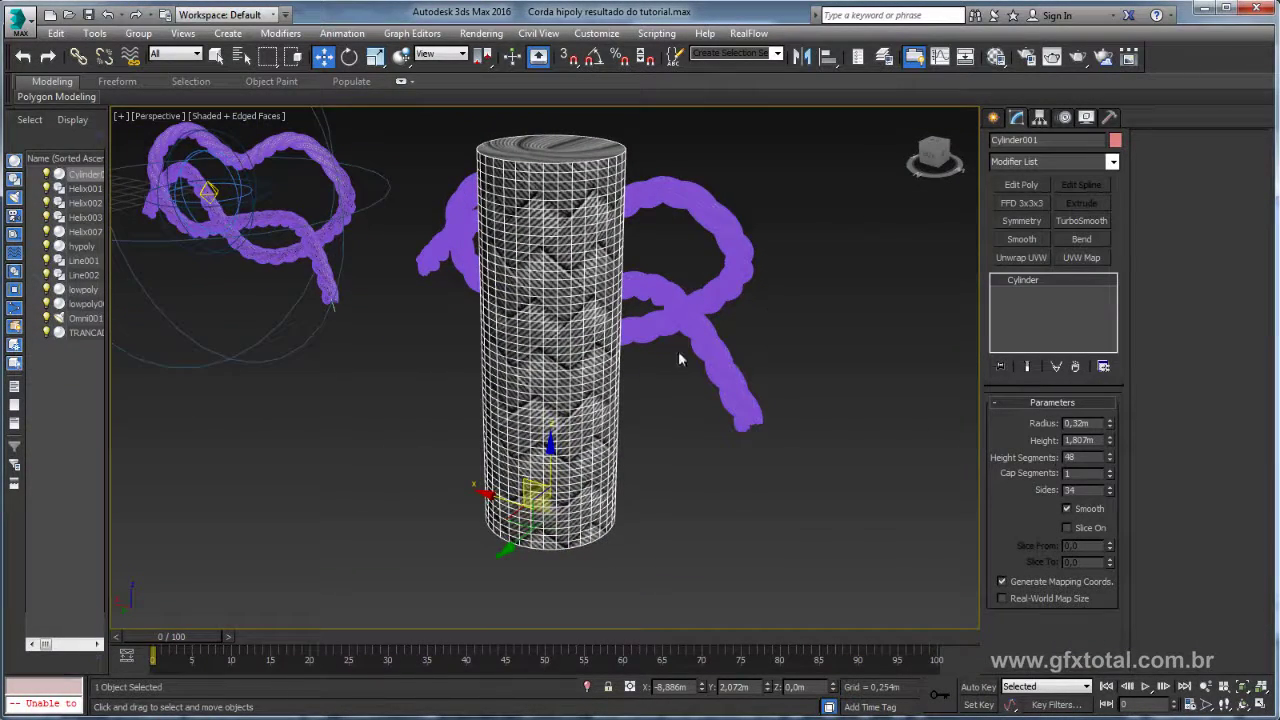
{"action": "middle_click_drag", "start_coordinate": [680, 357], "coordinate": [767, 293], "text": "alt"}
{"action": "key", "text": "F4"}
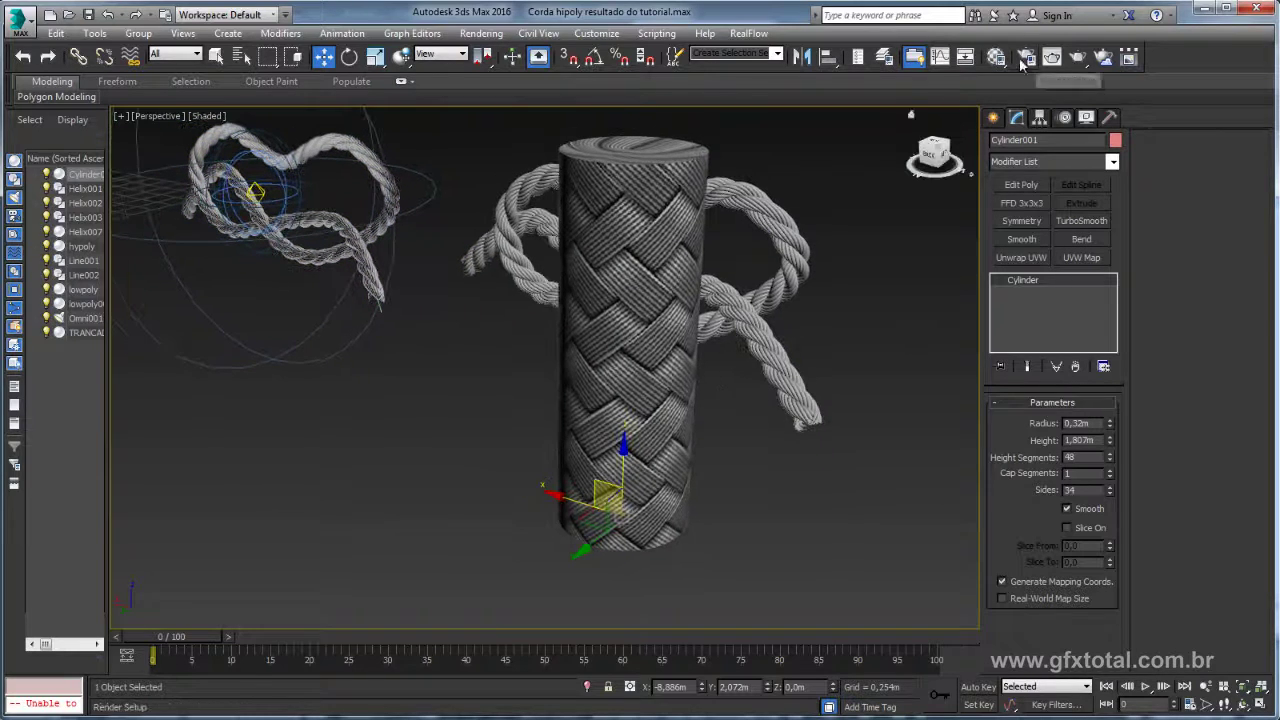
- Pick the cylinder's woven material into an empty Material Editor slot and open its Diffuse bitmap
{"action": "left_click", "coordinate": [995, 57]}
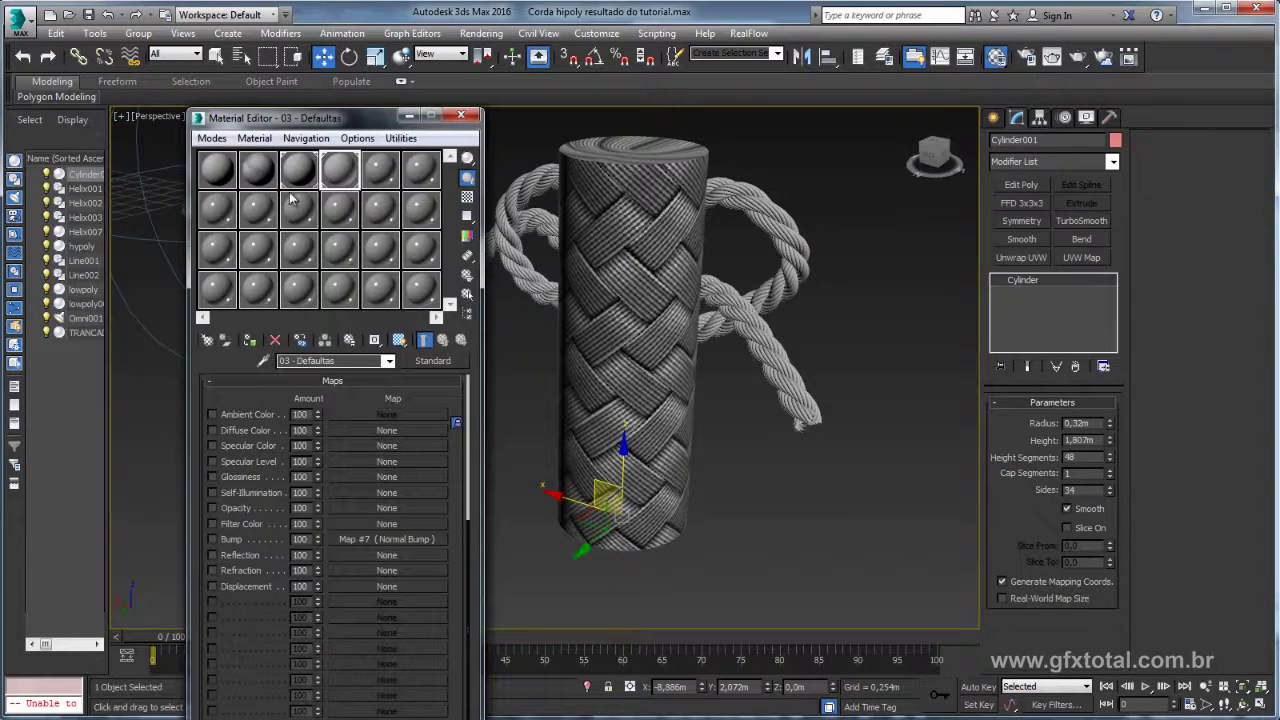
{"action": "left_click", "coordinate": [380, 172]}
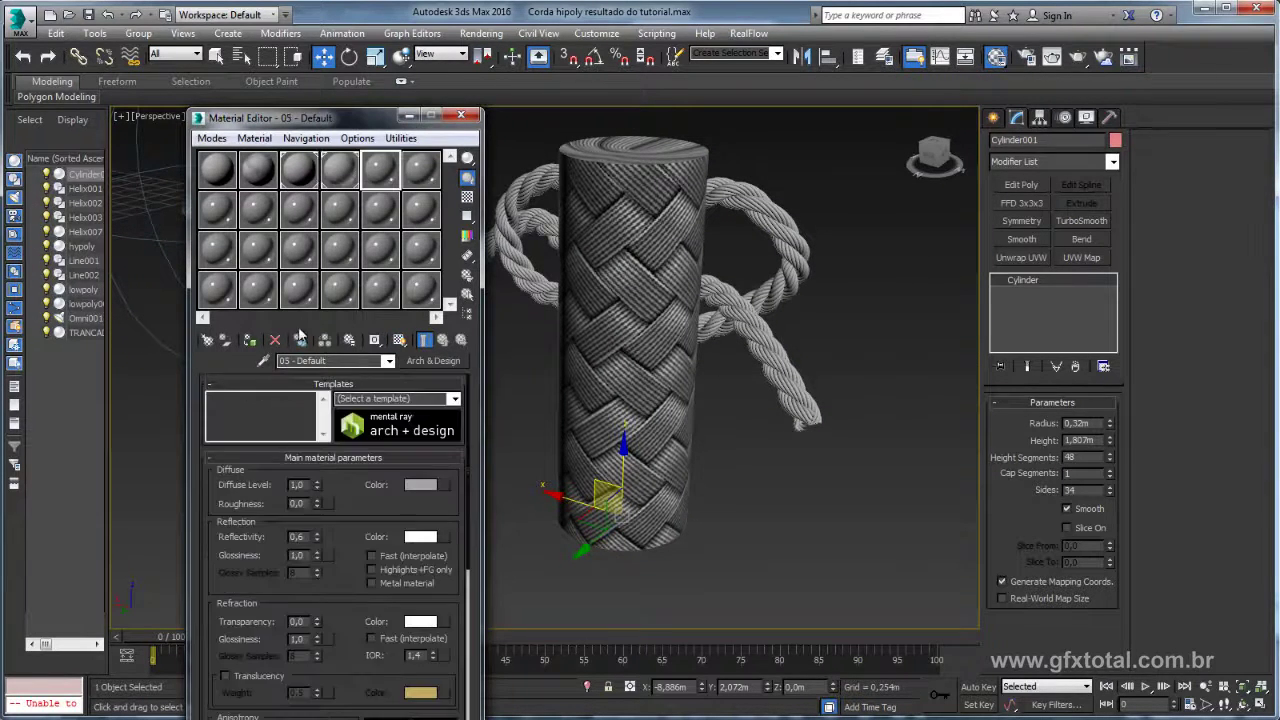
{"action": "left_click", "coordinate": [625, 430]}
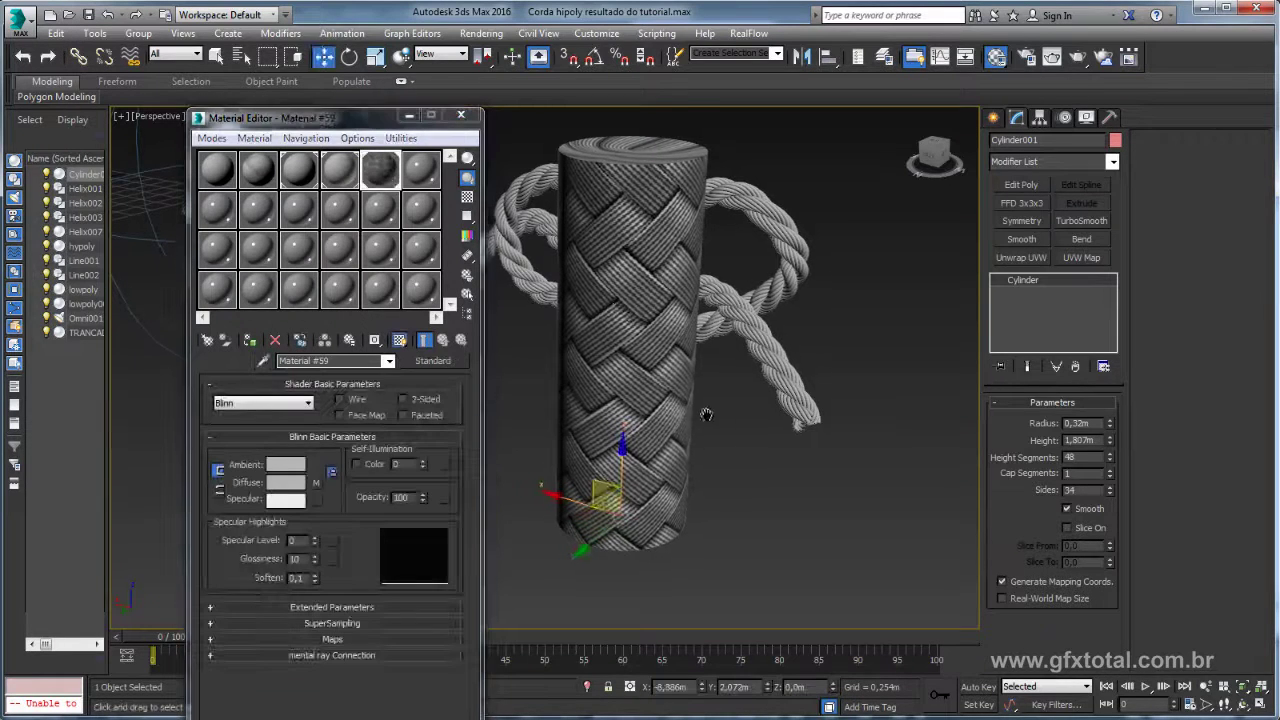
{"action": "left_click", "coordinate": [316, 483]}
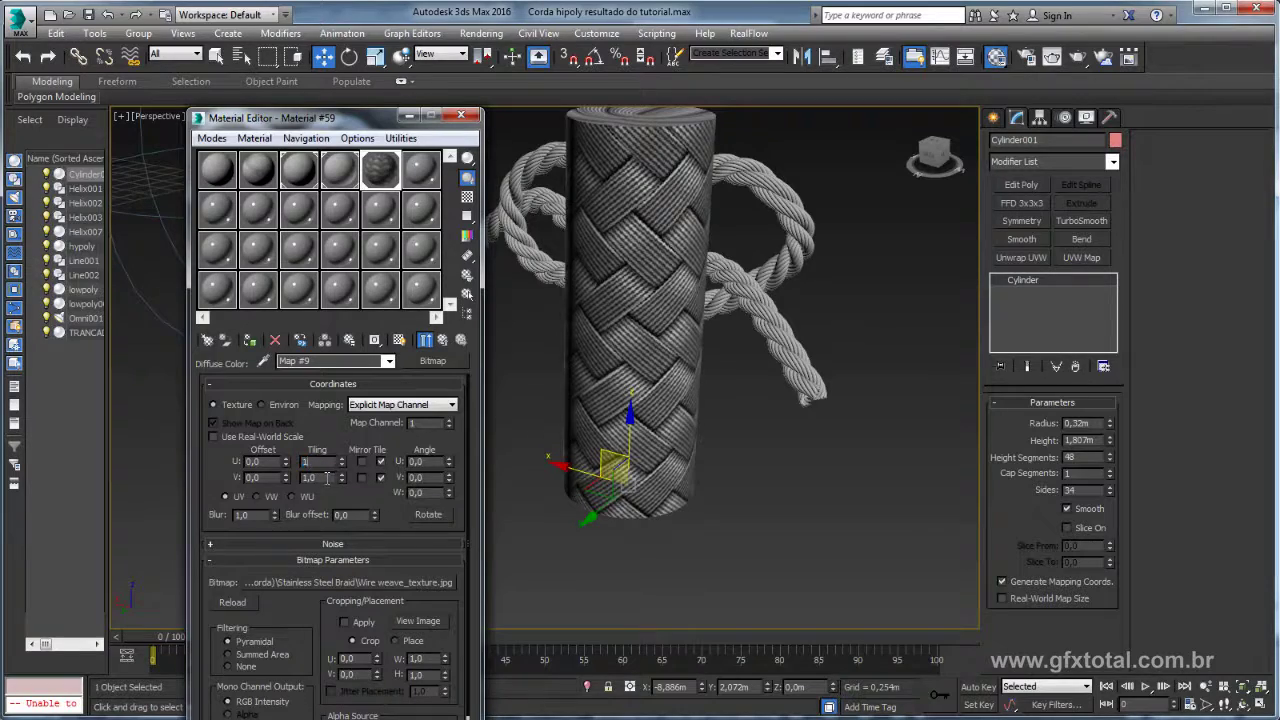
- Set the weave_texture bitmap's U and V tiling to 4 for a finer braid
{"action": "type", "text": "10"}
{"action": "key", "text": "Tab"}
{"action": "type", "text": "10"}
{"action": "key", "text": "Return"}
{"action": "scroll", "coordinate": [683, 388], "scroll_direction": "up", "scroll_amount": 5}
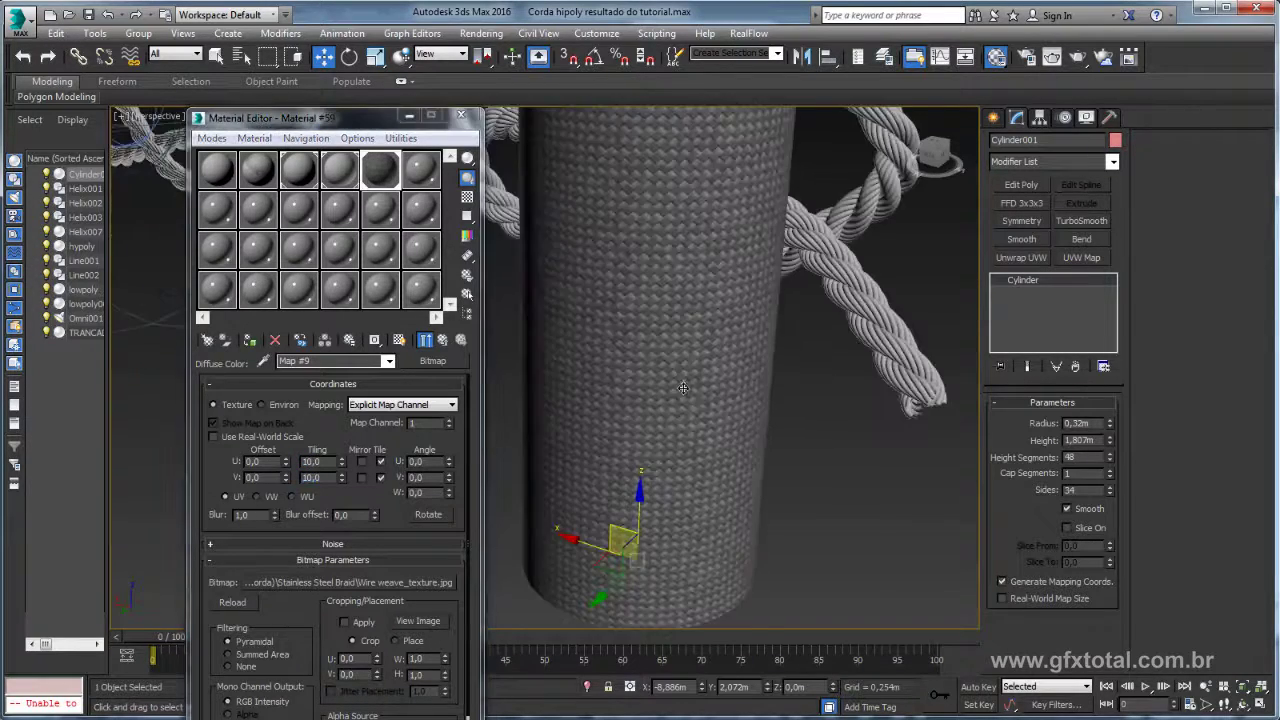
{"action": "scroll", "coordinate": [683, 388], "scroll_direction": "up", "scroll_amount": 5}
{"action": "left_click", "coordinate": [312, 461]}
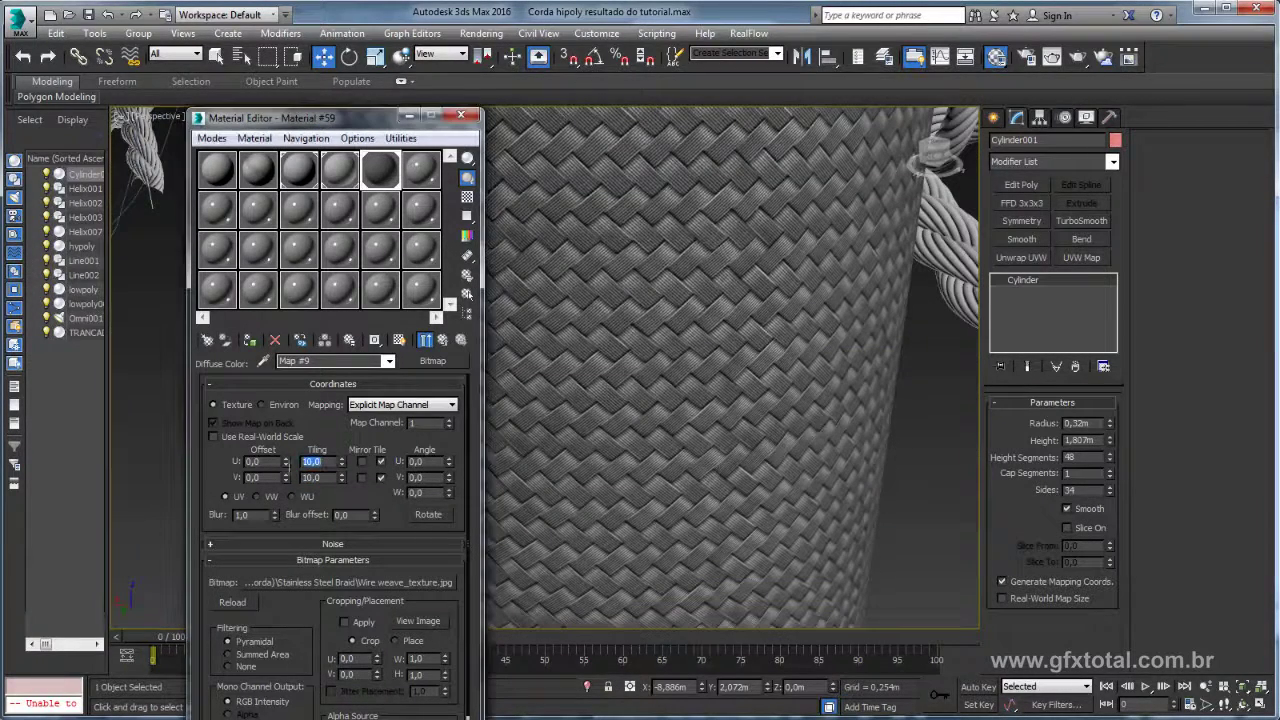
{"action": "type", "text": "4"}
{"action": "key", "text": "Tab"}
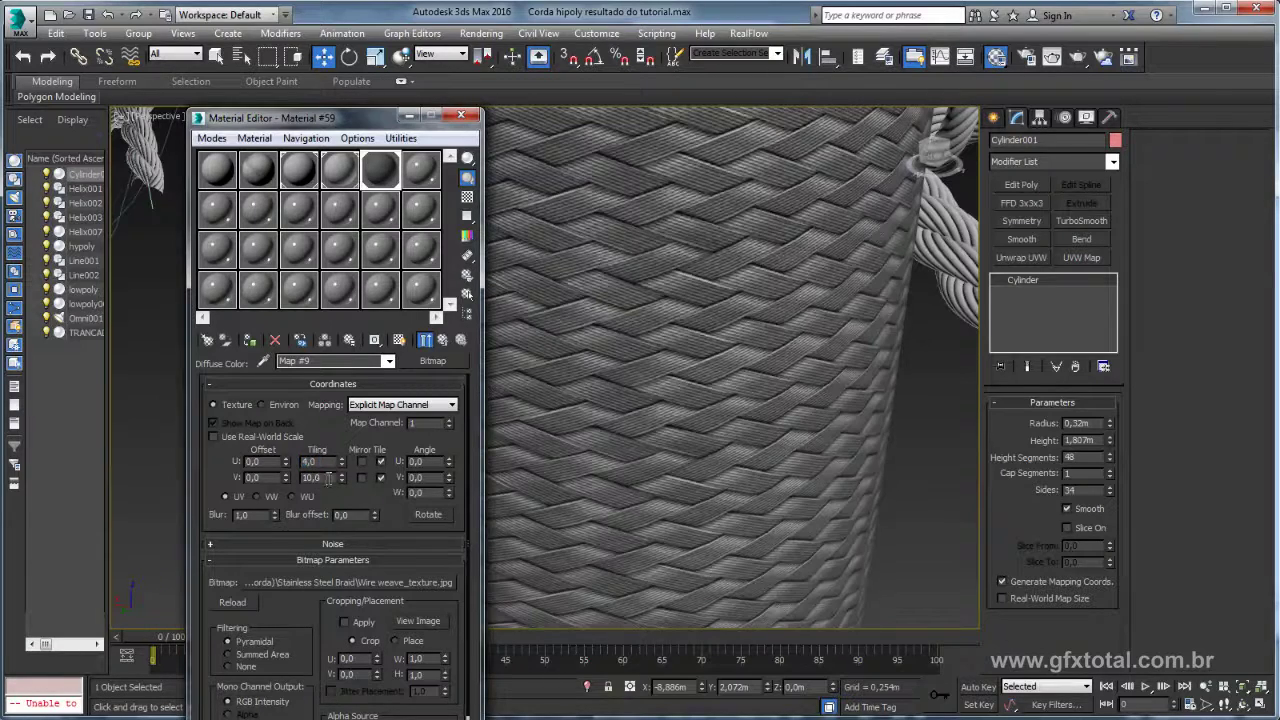
{"action": "scroll", "coordinate": [624, 435], "scroll_direction": "down", "scroll_amount": 4}
{"action": "scroll", "coordinate": [624, 435], "scroll_direction": "down", "scroll_amount": 2}
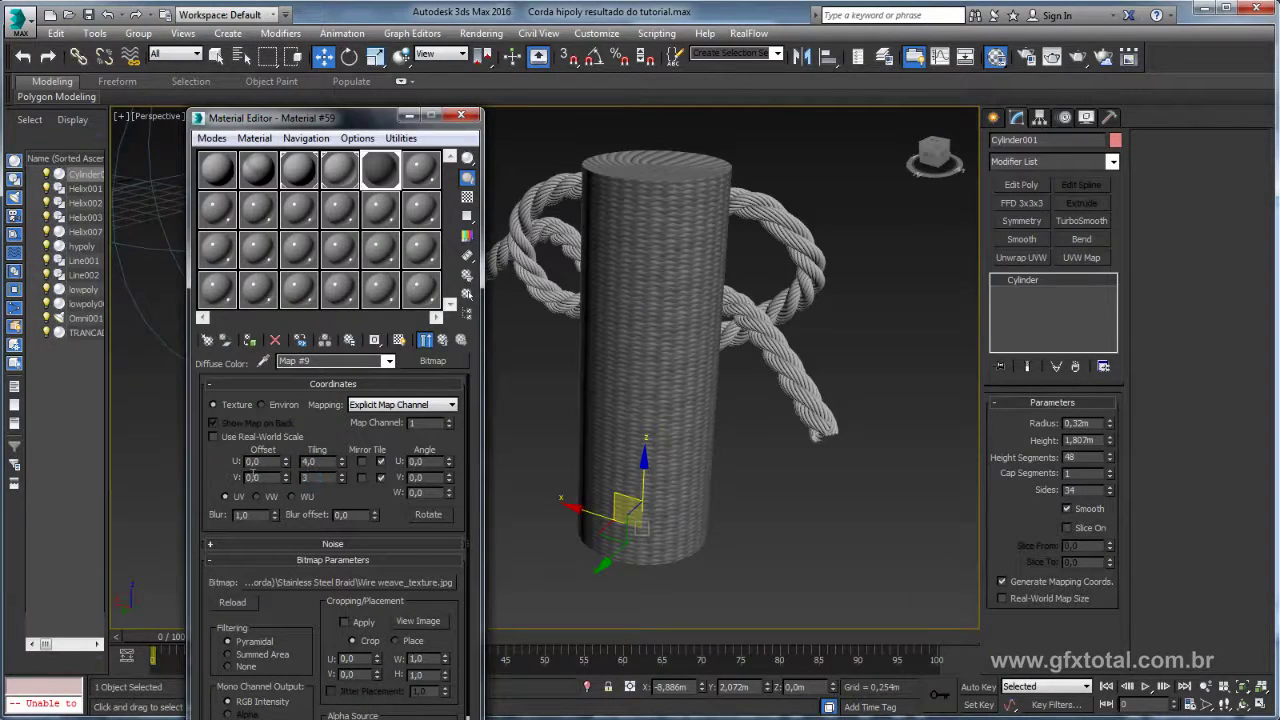
{"action": "middle_click_drag", "start_coordinate": [780, 400], "coordinate": [704, 358], "text": "alt"}
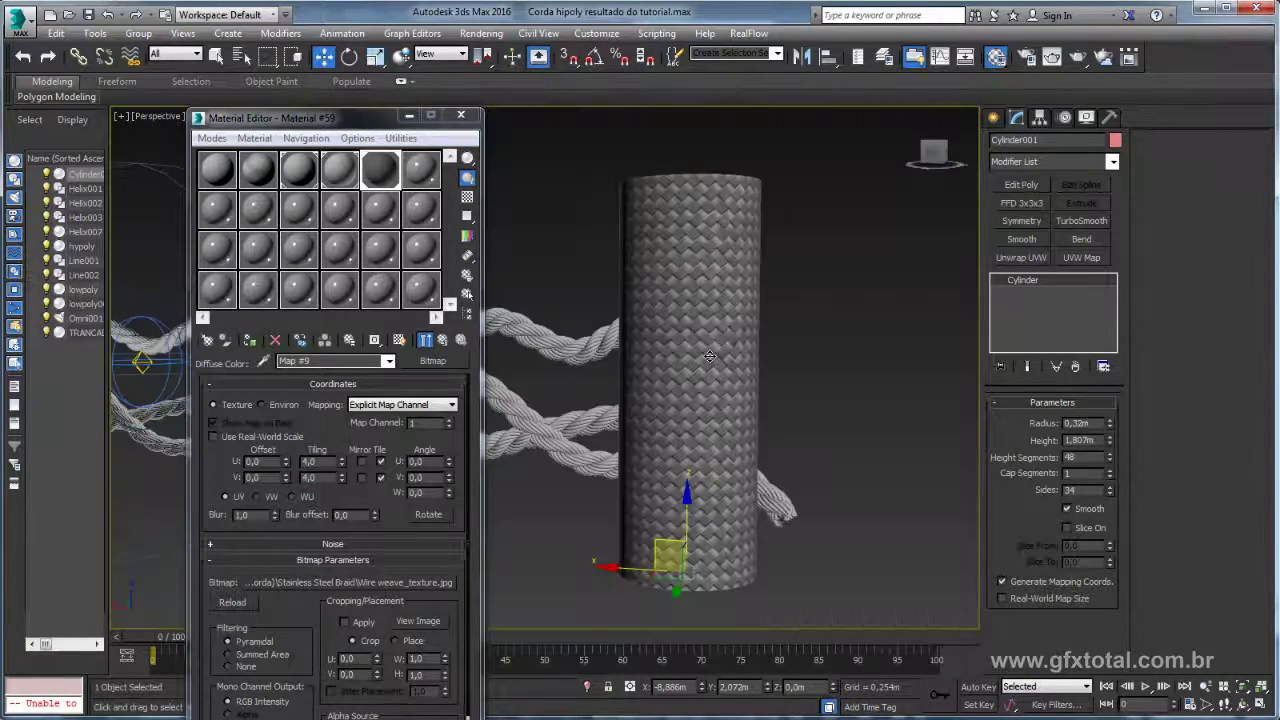
{"action": "mouse_move", "coordinate": [704, 358]}
{"action": "middle_mouse_down", "text": "alt"}
{"action": "mouse_move", "coordinate": [768, 405]}
{"action": "mouse_move", "coordinate": [723, 391]}
{"action": "mouse_move", "coordinate": [670, 400]}
{"action": "mouse_move", "coordinate": [740, 300]}
{"action": "mouse_move", "coordinate": [782, 280]}
{"action": "mouse_move", "coordinate": [785, 330]}
{"action": "middle_mouse_up", "text": "alt"}
- Drag Cylinder001's Height from 1,807m up to 2,674m and inspect it from below
{"action": "scroll", "coordinate": [740, 300], "scroll_direction": "up", "scroll_amount": 3}
{"action": "scroll", "coordinate": [783, 289], "scroll_direction": "down", "scroll_amount": 3}
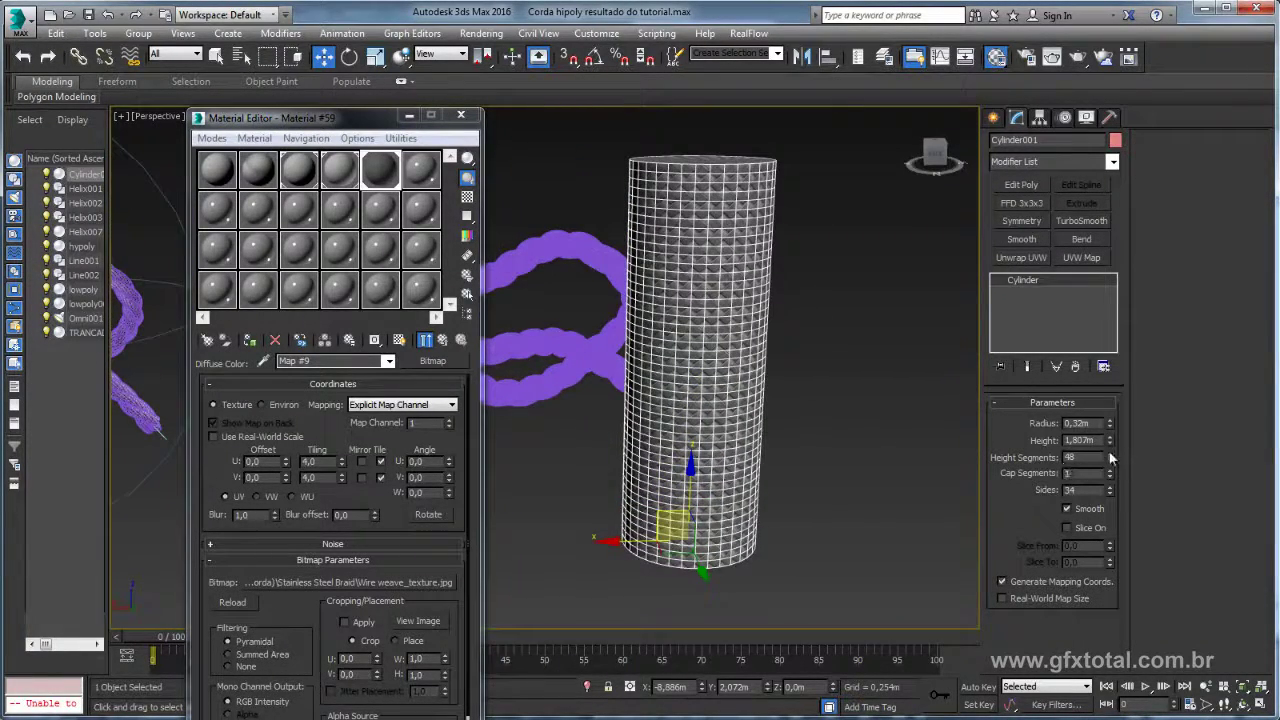
{"action": "left_click_drag", "start_coordinate": [1109, 442], "coordinate": [1109, 405]}
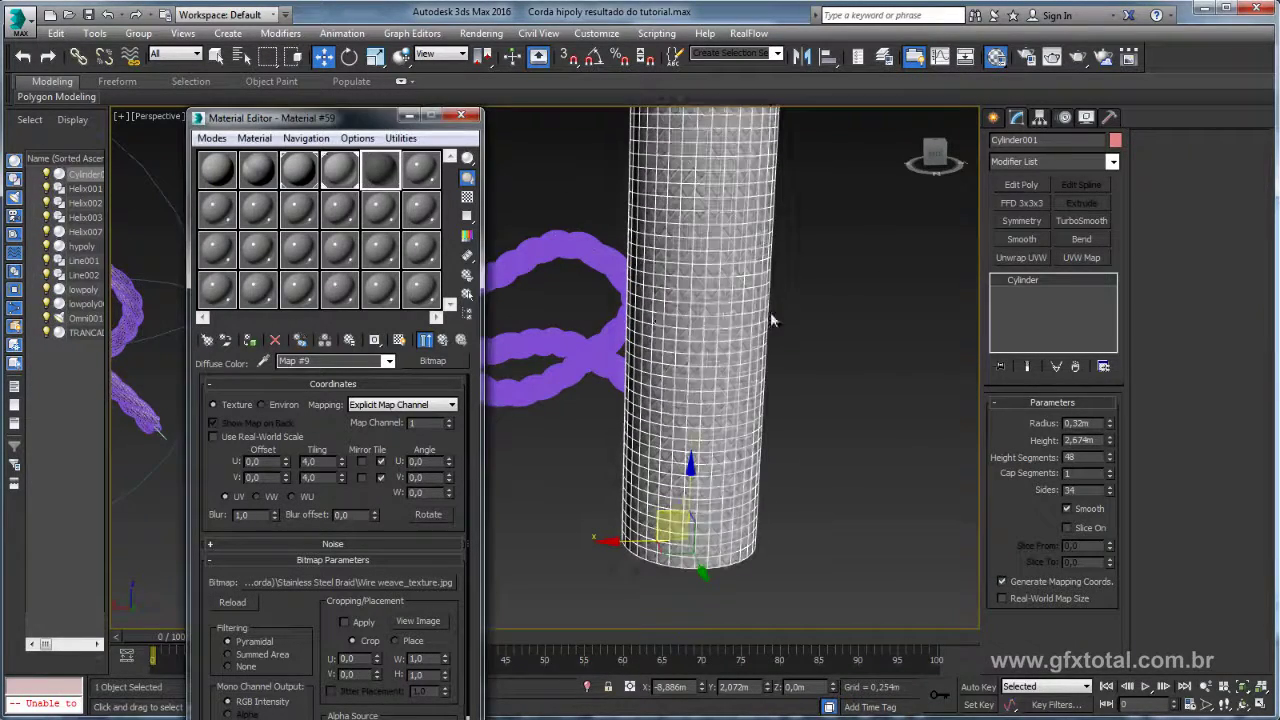
{"action": "mouse_move", "coordinate": [770, 312]}
{"action": "middle_mouse_down", "text": "alt"}
{"action": "mouse_move", "coordinate": [843, 361]}
{"action": "mouse_move", "coordinate": [749, 371]}
{"action": "middle_mouse_up", "text": "alt"}
{"action": "scroll", "coordinate": [723, 360], "scroll_direction": "up", "scroll_amount": 2}
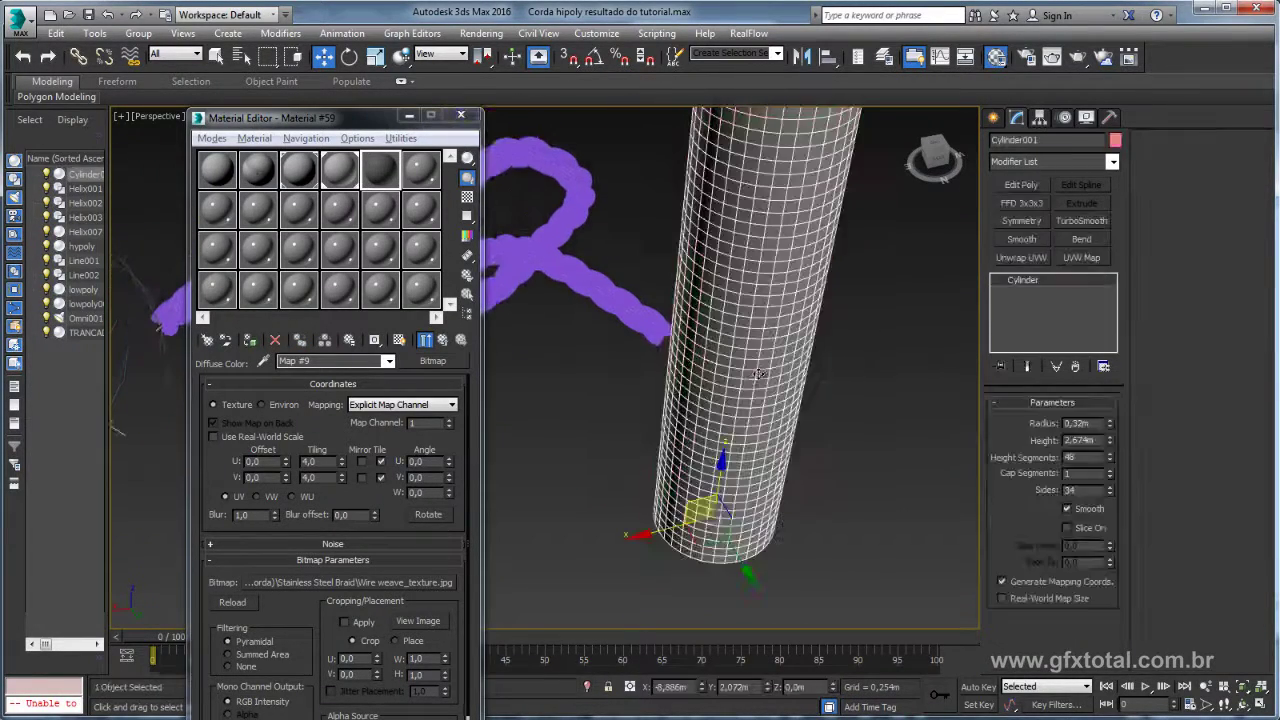
{"action": "scroll", "coordinate": [723, 360], "scroll_direction": "up", "scroll_amount": 3}
{"action": "scroll", "coordinate": [723, 360], "scroll_direction": "up", "scroll_amount": 2}
{"action": "scroll", "coordinate": [760, 372], "scroll_direction": "up", "scroll_amount": 3}
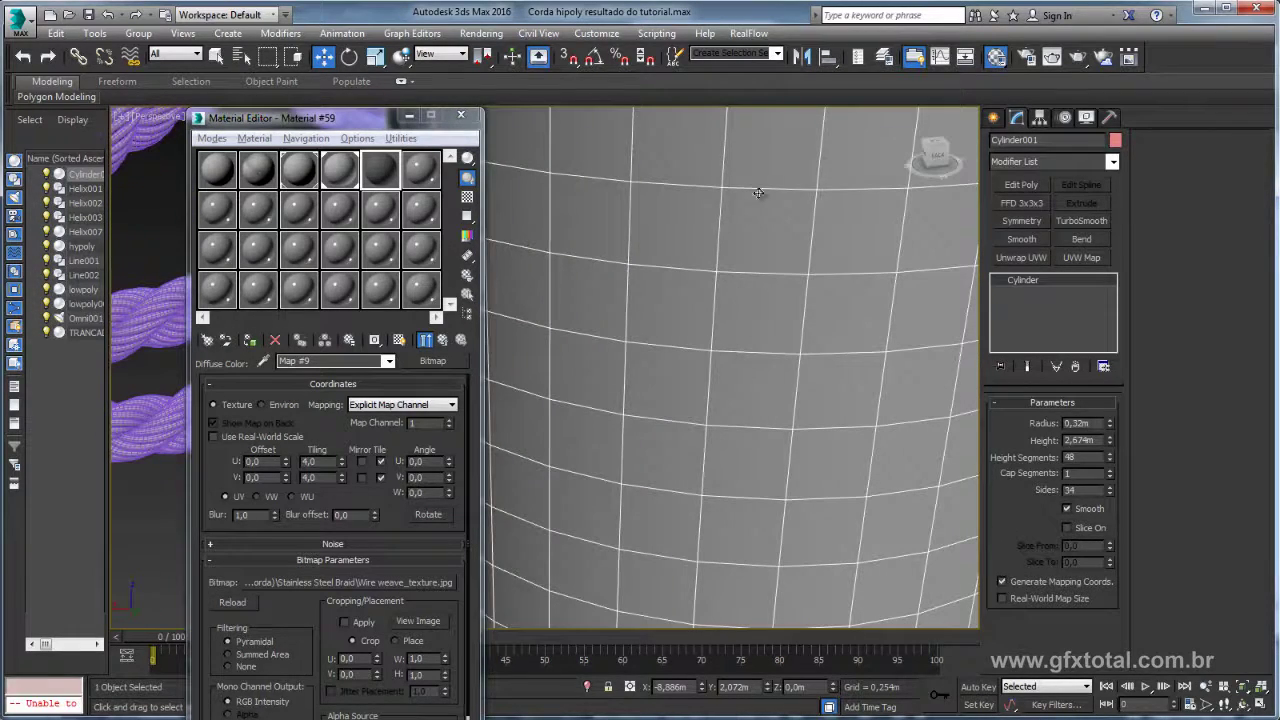
{"action": "scroll", "coordinate": [820, 192], "scroll_direction": "down", "scroll_amount": 3}
{"action": "scroll", "coordinate": [808, 323], "scroll_direction": "down", "scroll_amount": 3}
{"action": "scroll", "coordinate": [808, 323], "scroll_direction": "down", "scroll_amount": 2}
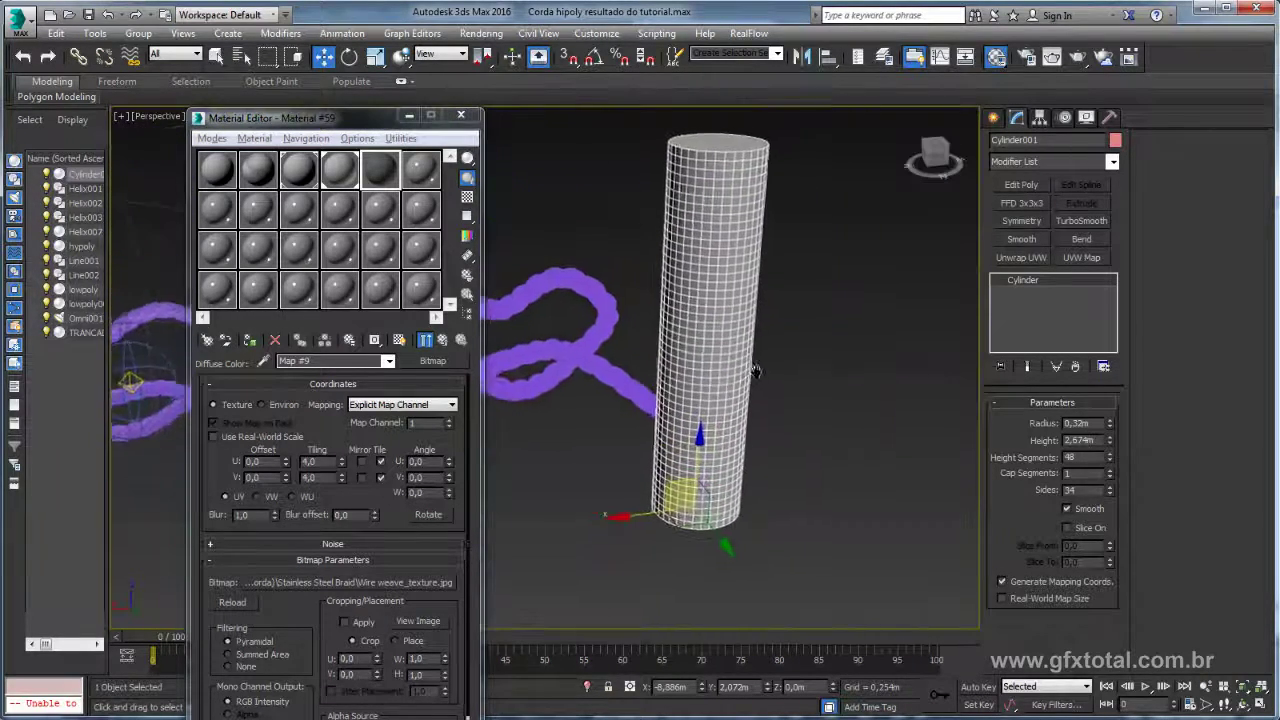
{"action": "scroll", "coordinate": [717, 374], "scroll_direction": "up", "scroll_amount": 1}
- Convert Cylinder001 to an Editable Poly and enter Polygon mode
{"action": "right_click", "coordinate": [723, 231]}
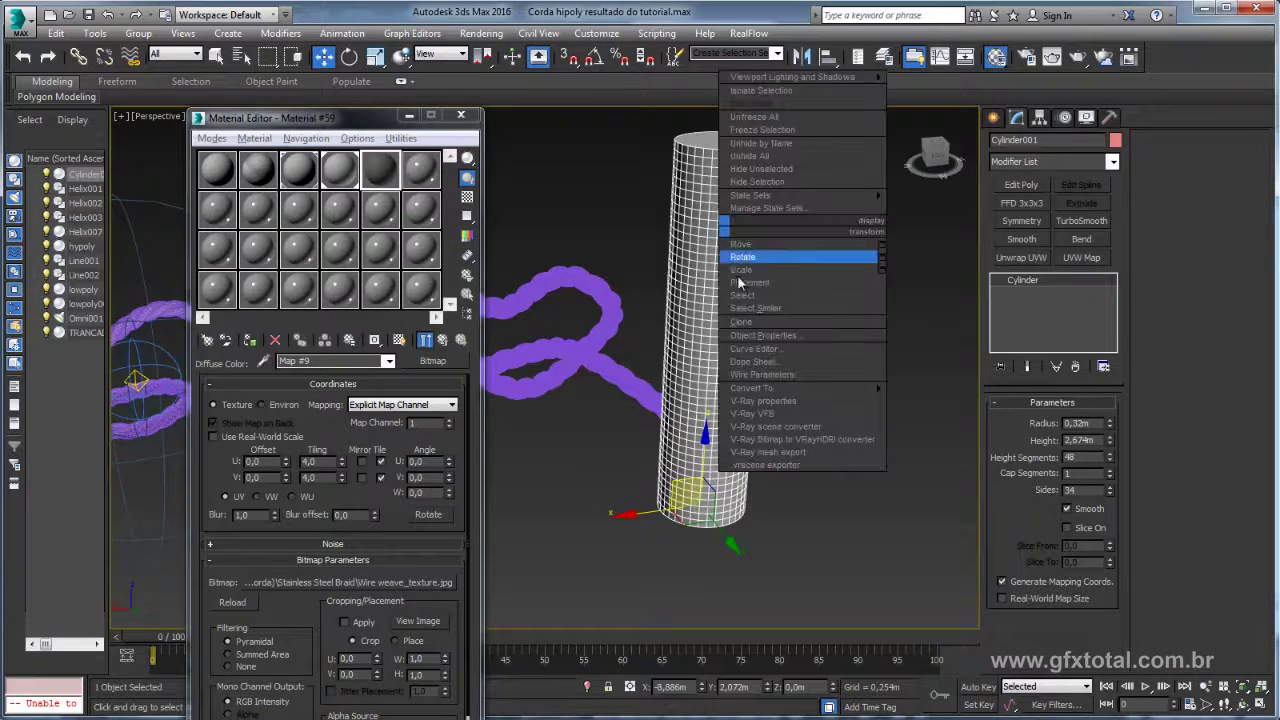
{"action": "left_click", "coordinate": [914, 403]}
{"action": "left_click", "coordinate": [1070, 420]}
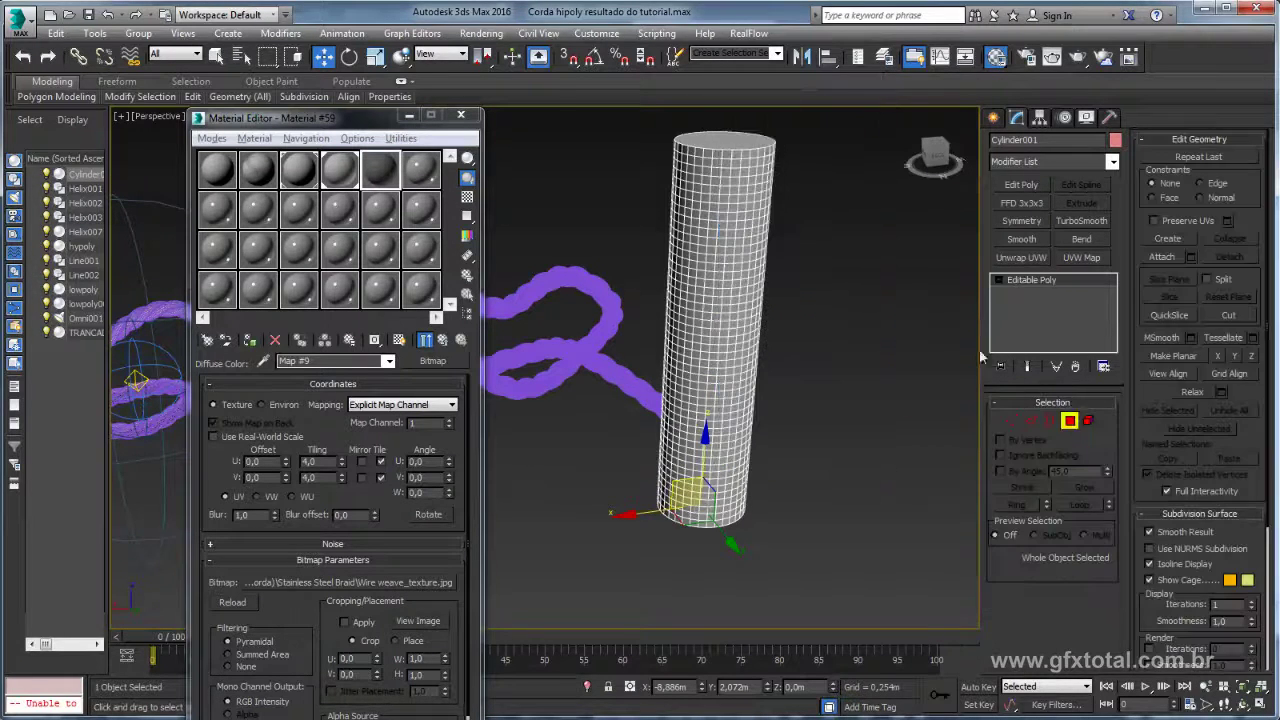
- Delete the top and bottom cap polygons, then close the Material Editor
{"action": "left_click", "coordinate": [724, 145]}
{"action": "middle_click_drag", "start_coordinate": [843, 471], "coordinate": [786, 456], "text": "alt"}
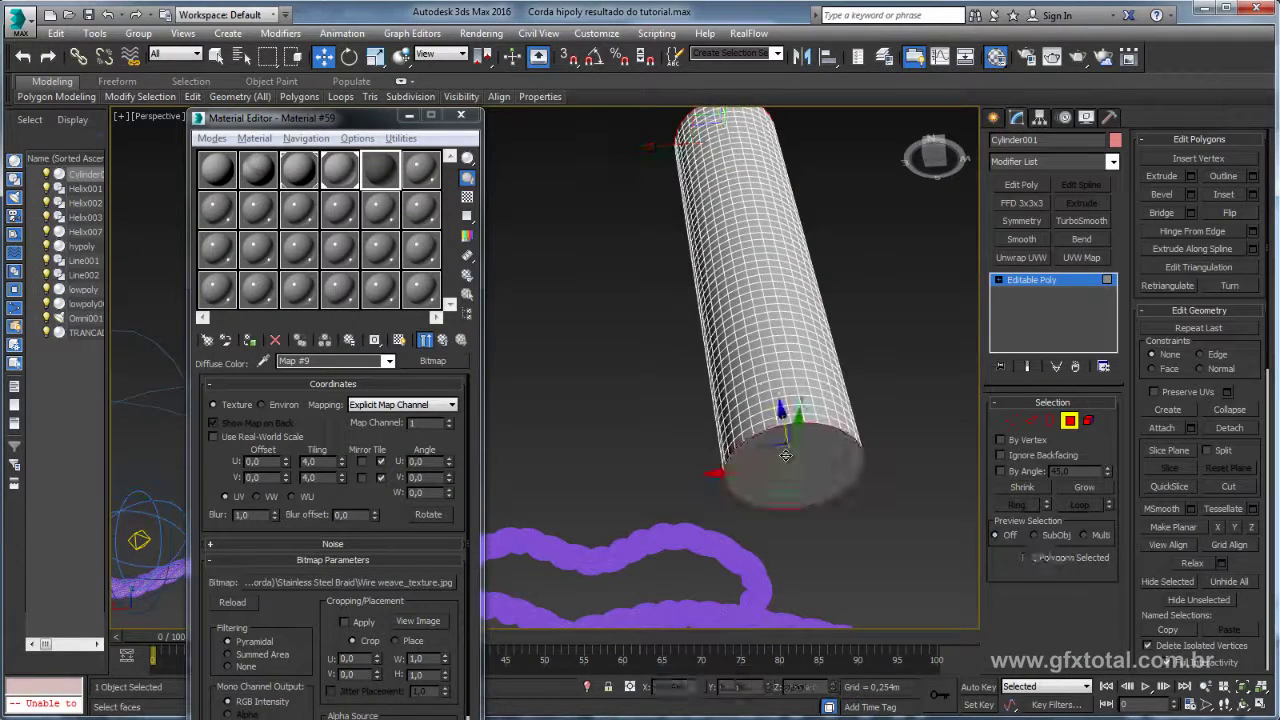
{"action": "left_click", "coordinate": [788, 458], "text": "ctrl"}
{"action": "mouse_move", "coordinate": [862, 440]}
{"action": "middle_mouse_down", "text": "alt"}
{"action": "mouse_move", "coordinate": [866, 518]}
{"action": "mouse_move", "coordinate": [789, 534]}
{"action": "middle_mouse_up", "text": "alt"}
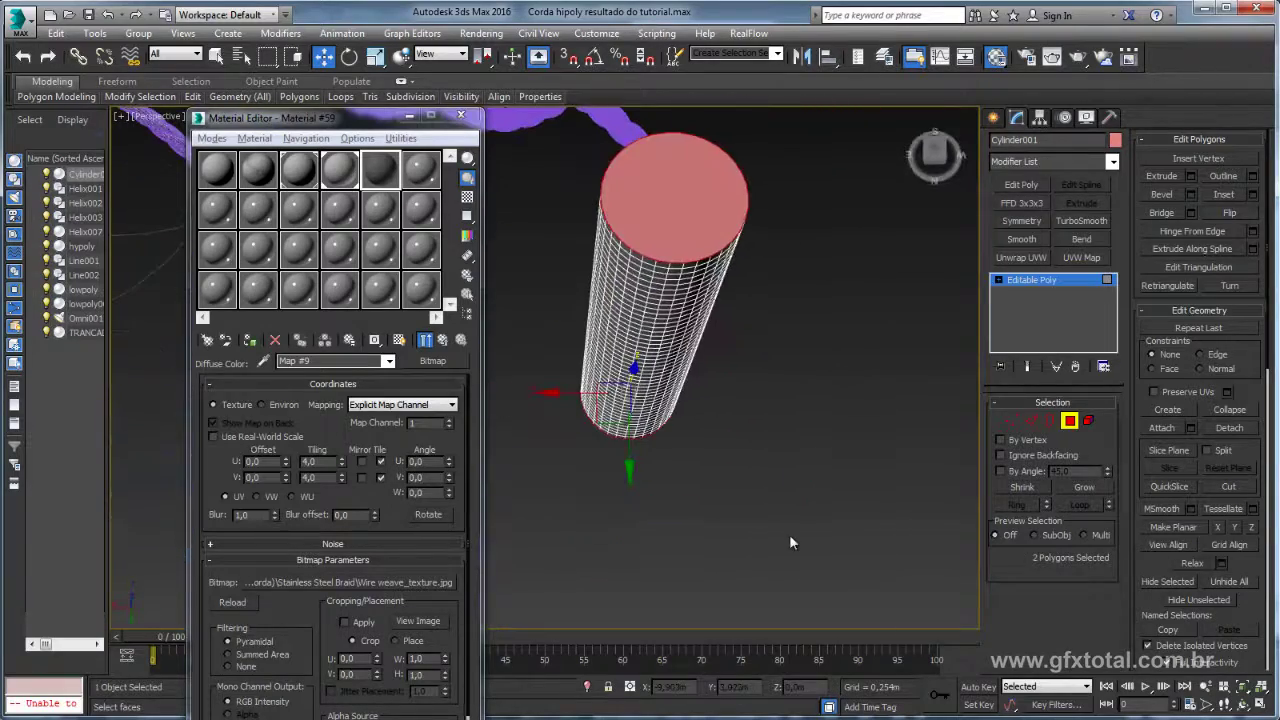
{"action": "key", "text": "Delete"}
{"action": "mouse_move", "coordinate": [747, 362]}
{"action": "middle_mouse_down", "text": "alt"}
{"action": "mouse_move", "coordinate": [760, 340]}
{"action": "mouse_move", "coordinate": [913, 310]}
{"action": "middle_mouse_up", "text": "alt"}
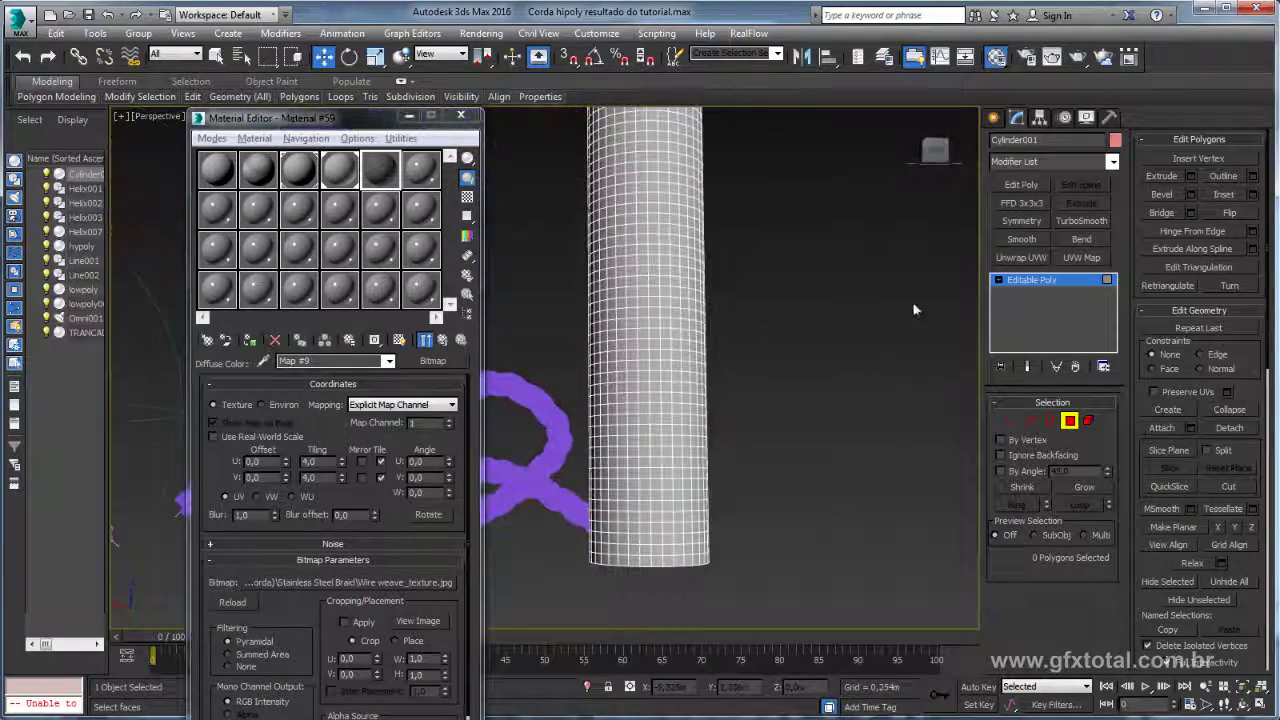
{"action": "left_click", "coordinate": [1026, 283]}
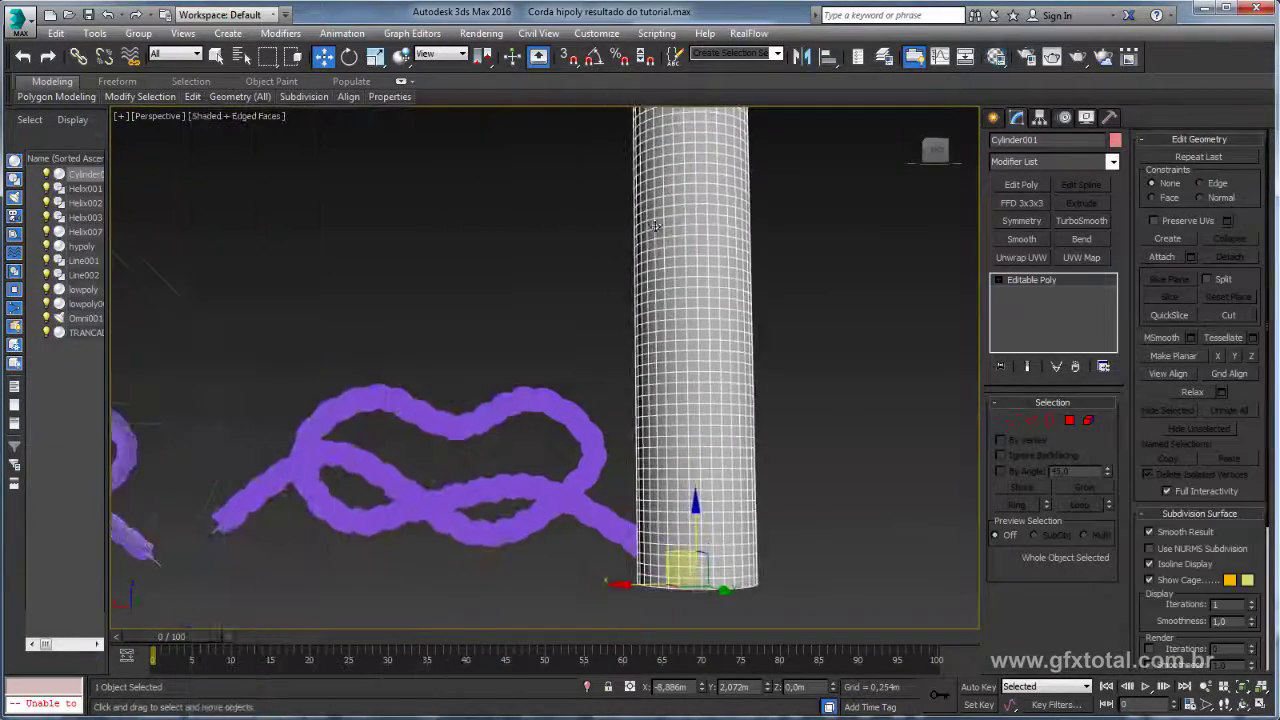
- Apply the Edgedirection pattern from Generate Topology to give the tube a diagonal crosshatch mesh
{"action": "left_click", "coordinate": [460, 116]}
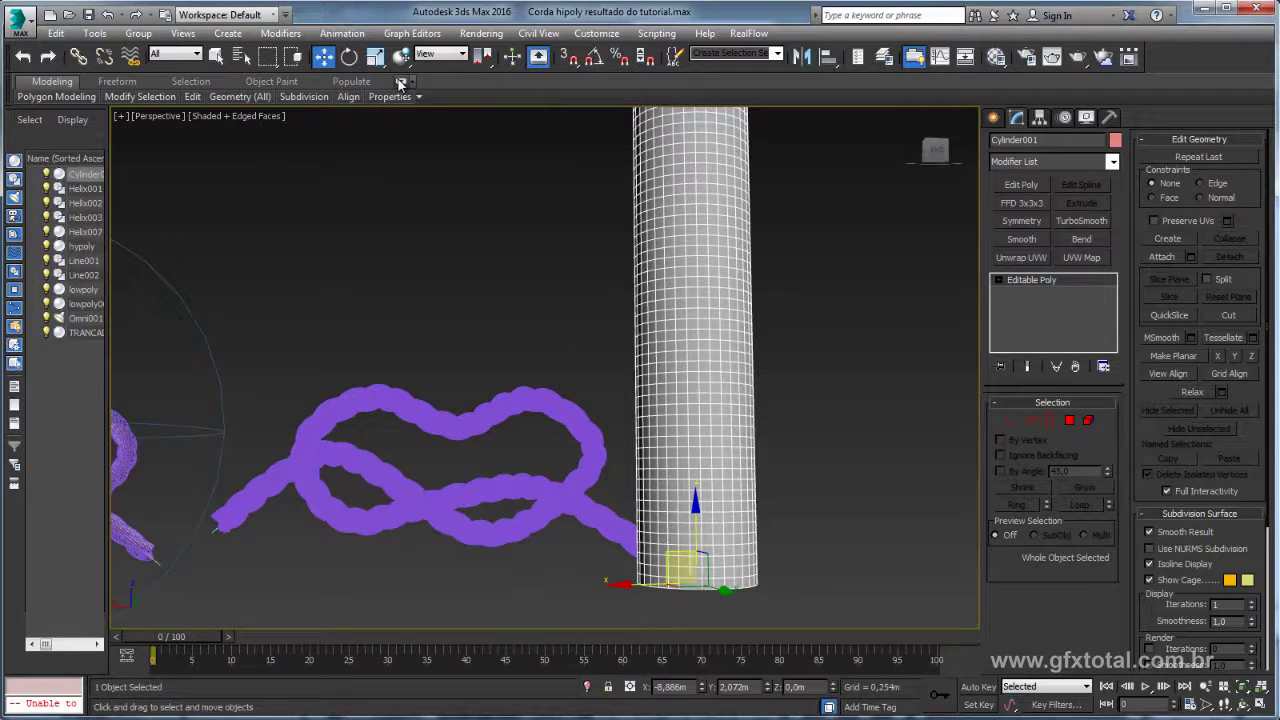
{"action": "left_click", "coordinate": [402, 82]}
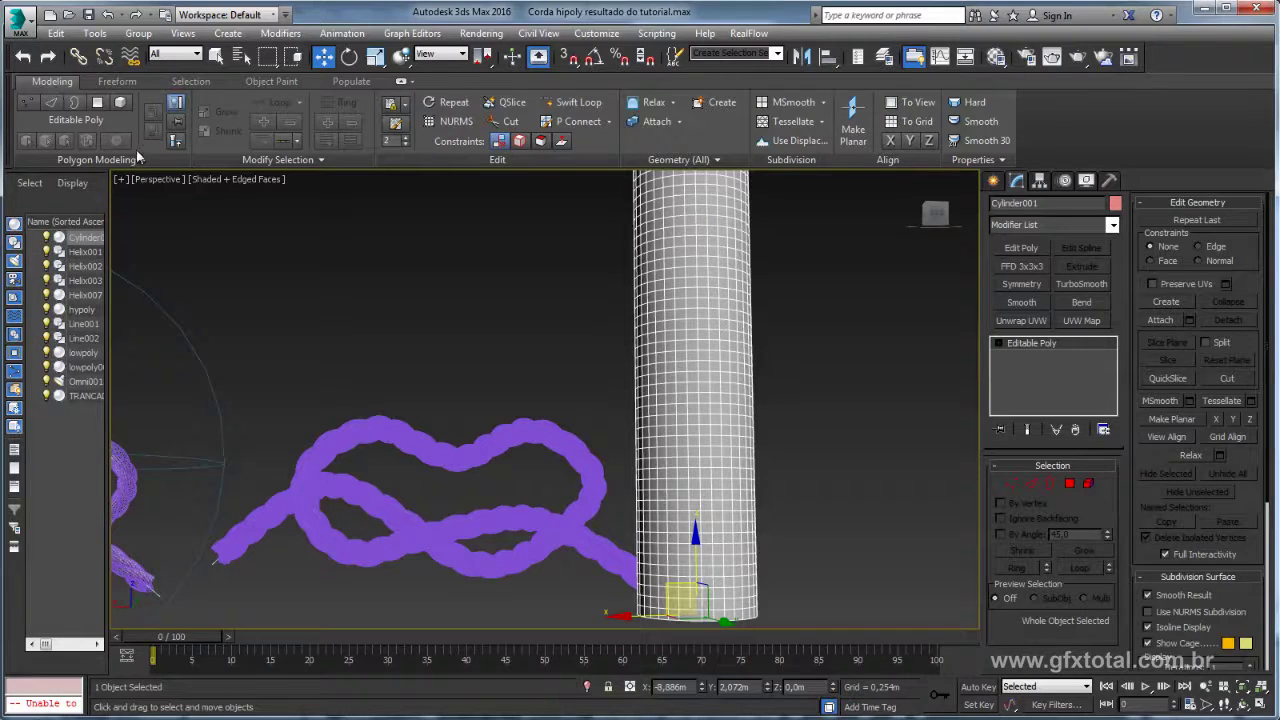
{"action": "left_click", "coordinate": [100, 162]}
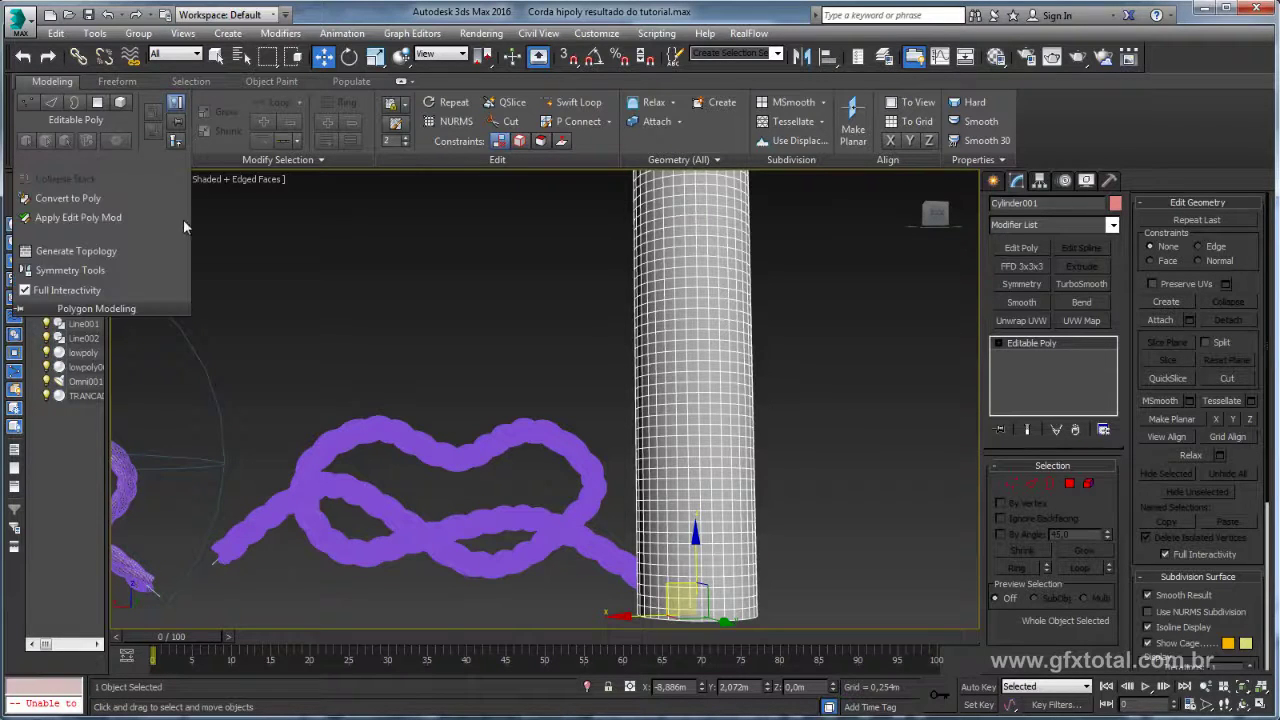
{"action": "left_click", "coordinate": [58, 252]}
{"action": "left_click_drag", "start_coordinate": [366, 204], "coordinate": [398, 202]}
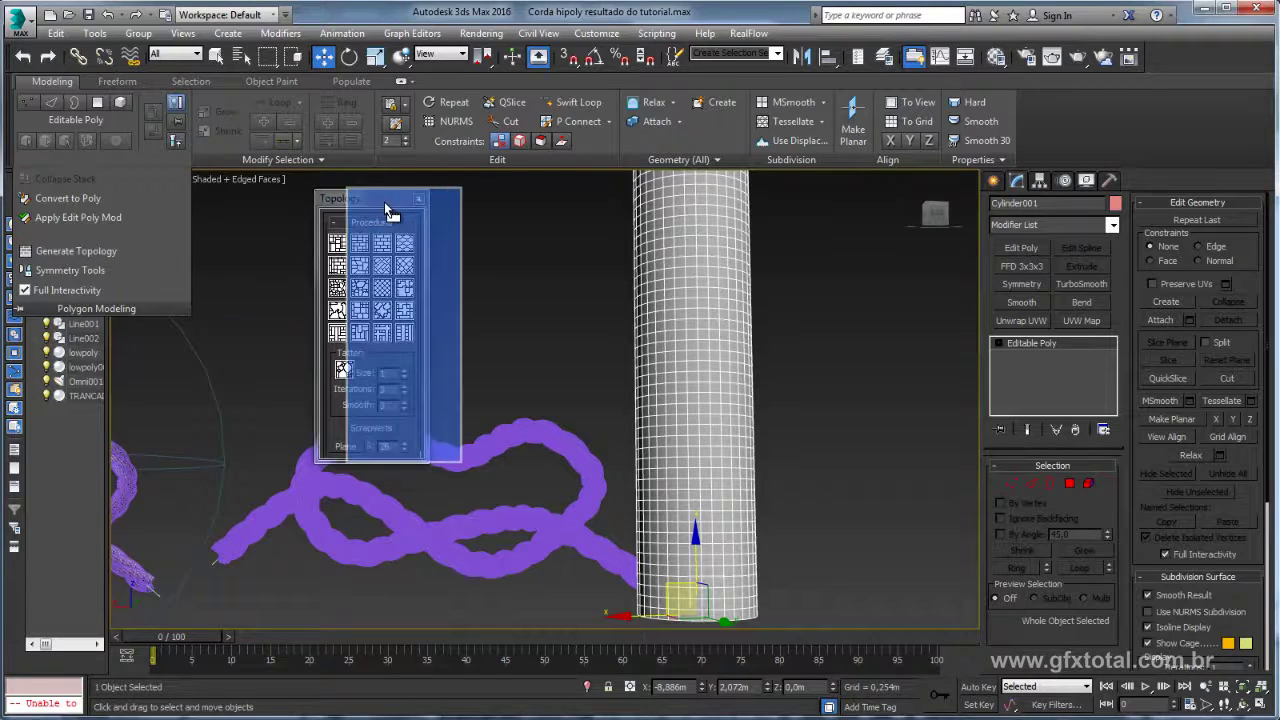
{"action": "middle_click_drag", "start_coordinate": [615, 338], "coordinate": [552, 293]}
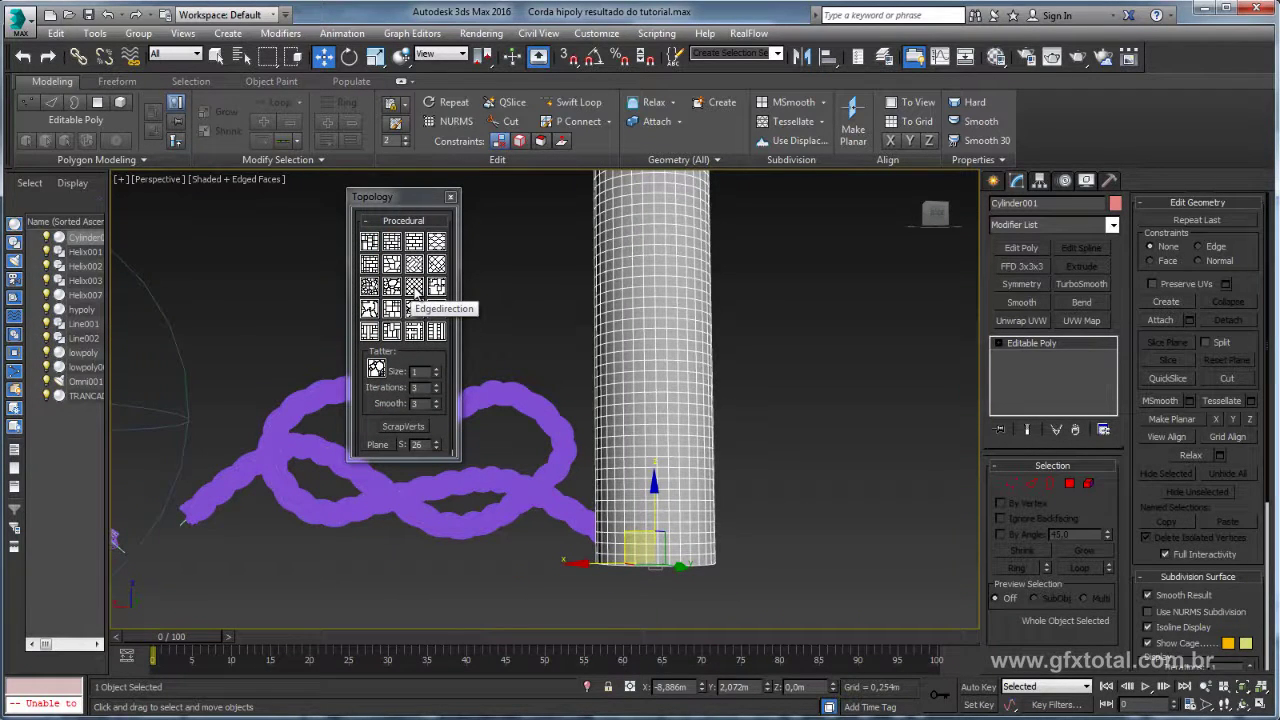
{"action": "left_click", "coordinate": [414, 289]}
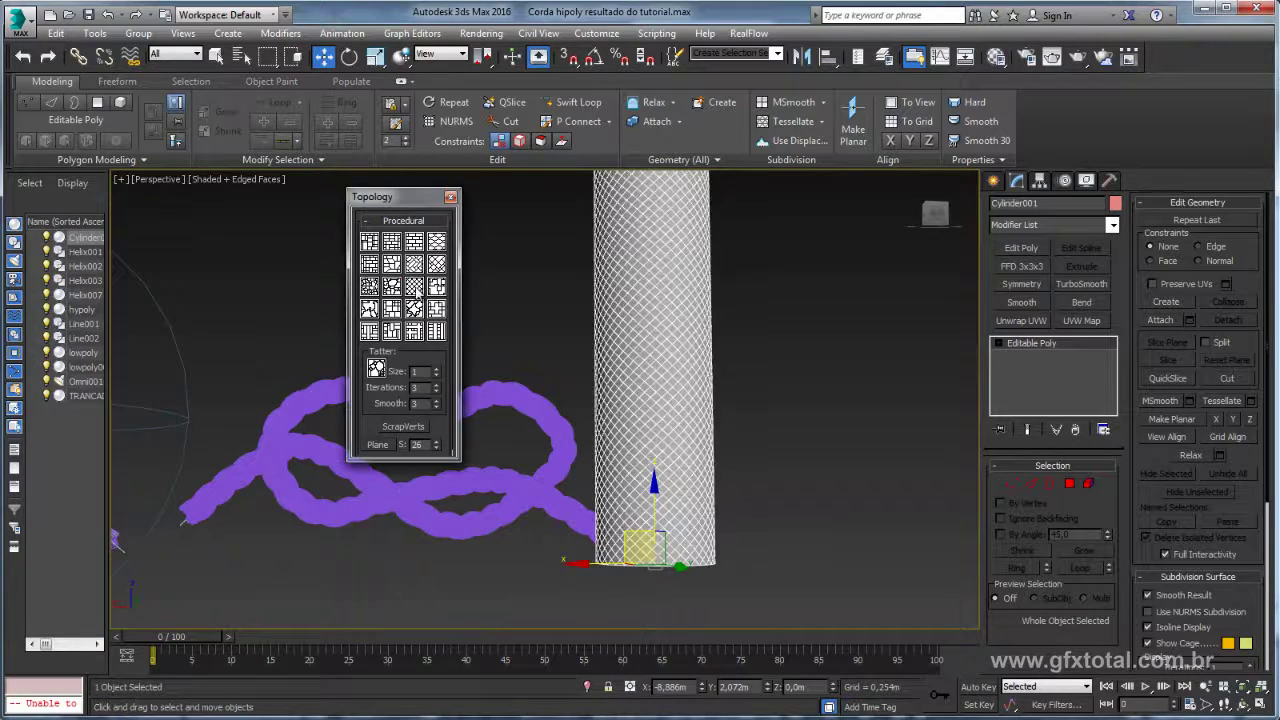
{"action": "mouse_move", "coordinate": [686, 263]}
{"action": "middle_mouse_down", "text": "alt"}
{"action": "mouse_move", "coordinate": [723, 408]}
{"action": "mouse_move", "coordinate": [760, 358]}
{"action": "mouse_move", "coordinate": [700, 400]}
{"action": "middle_mouse_up", "text": "alt"}
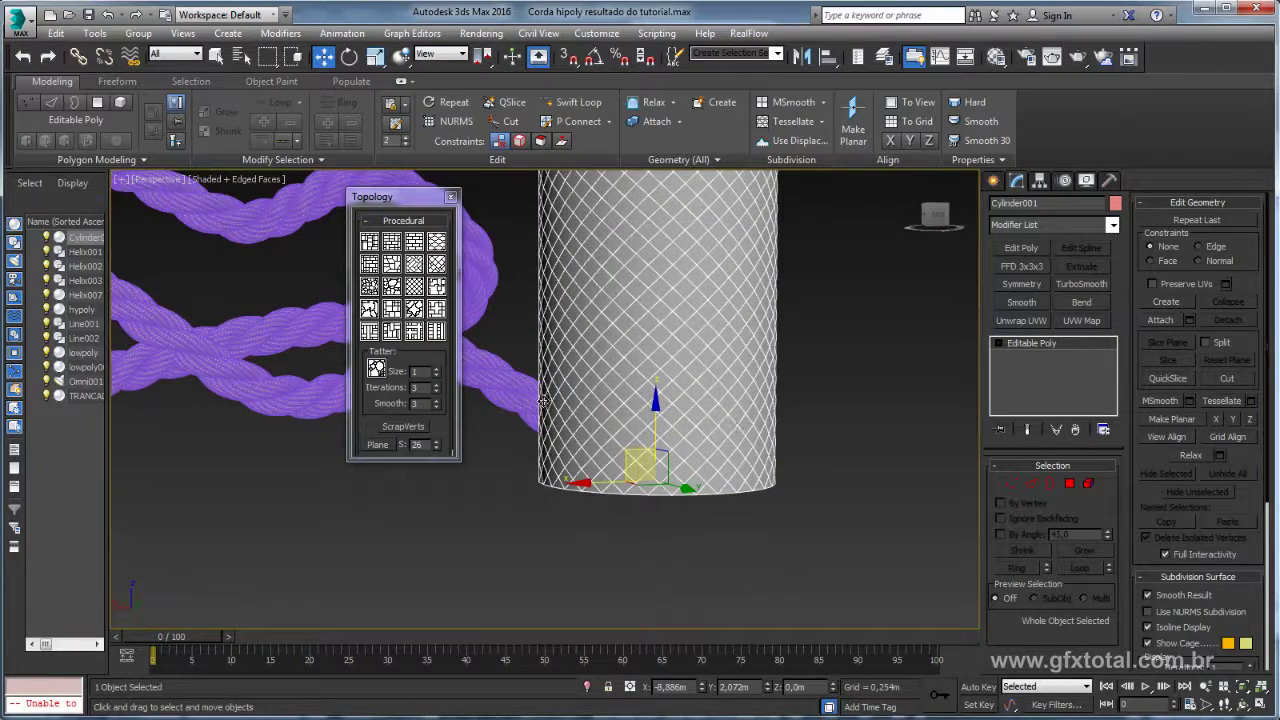
{"action": "scroll", "coordinate": [623, 421], "scroll_direction": "up", "scroll_amount": 2}
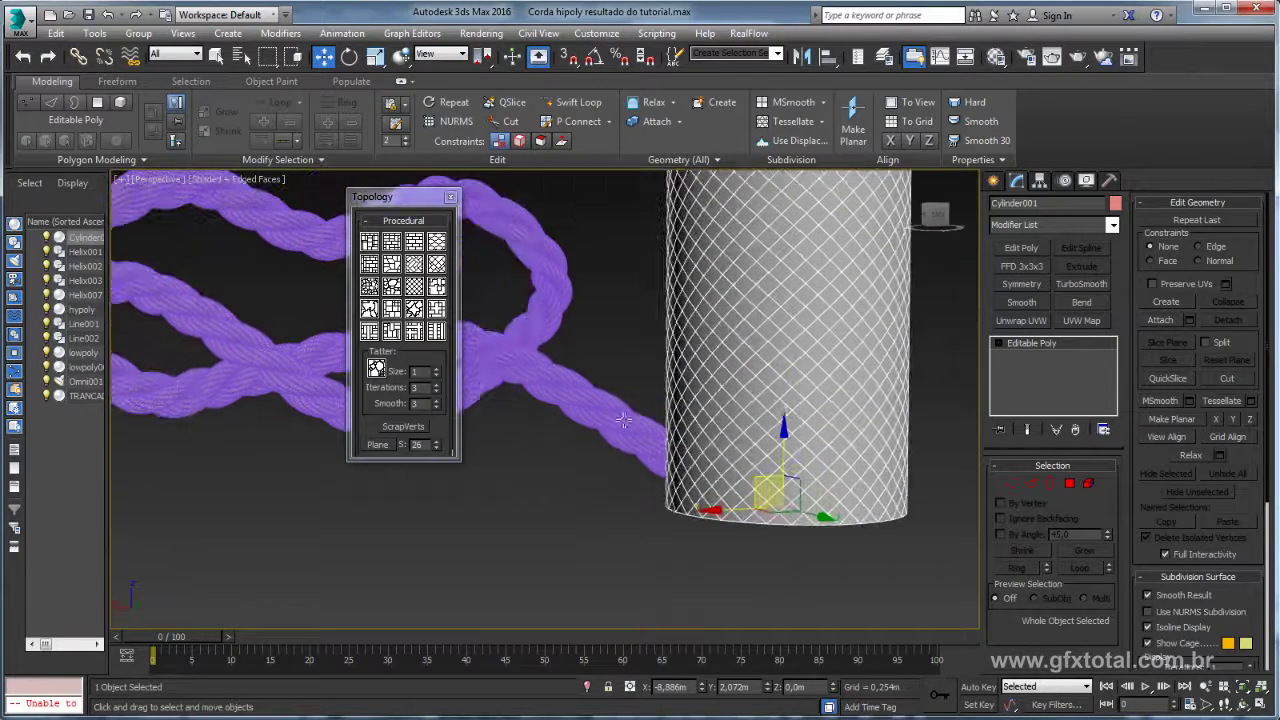
{"action": "left_click", "coordinate": [451, 197]}
{"action": "left_click", "coordinate": [1043, 488]}
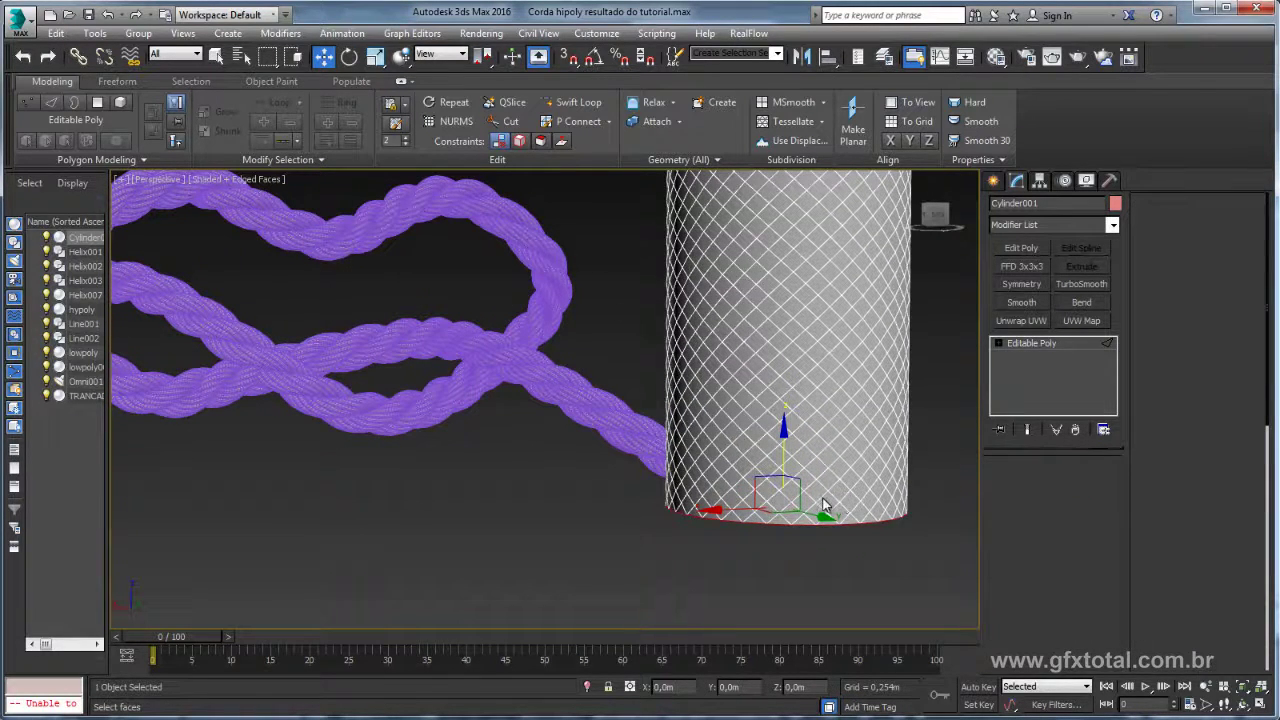
- Select a diagonal edge loop and delete the surrounding polygons in a first pass
{"action": "double_click", "coordinate": [843, 516]}
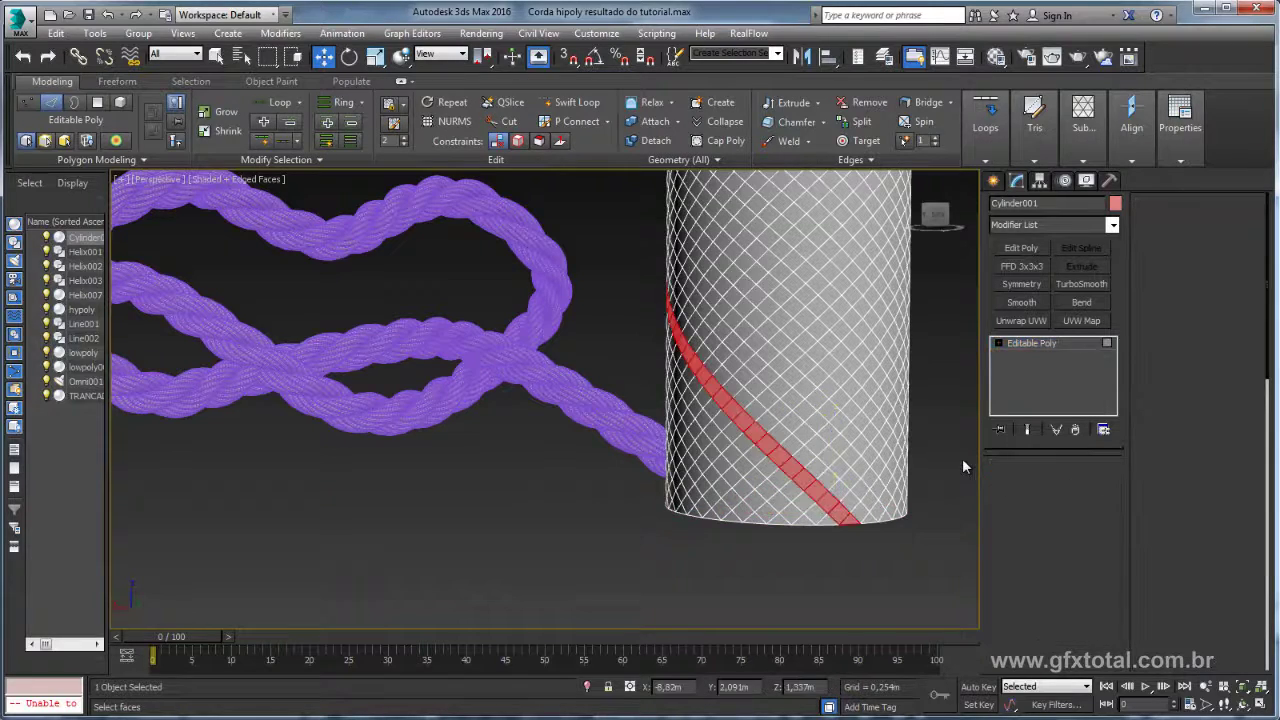
{"action": "middle_click_drag", "start_coordinate": [962, 466], "coordinate": [885, 435]}
{"action": "key", "text": "4"}
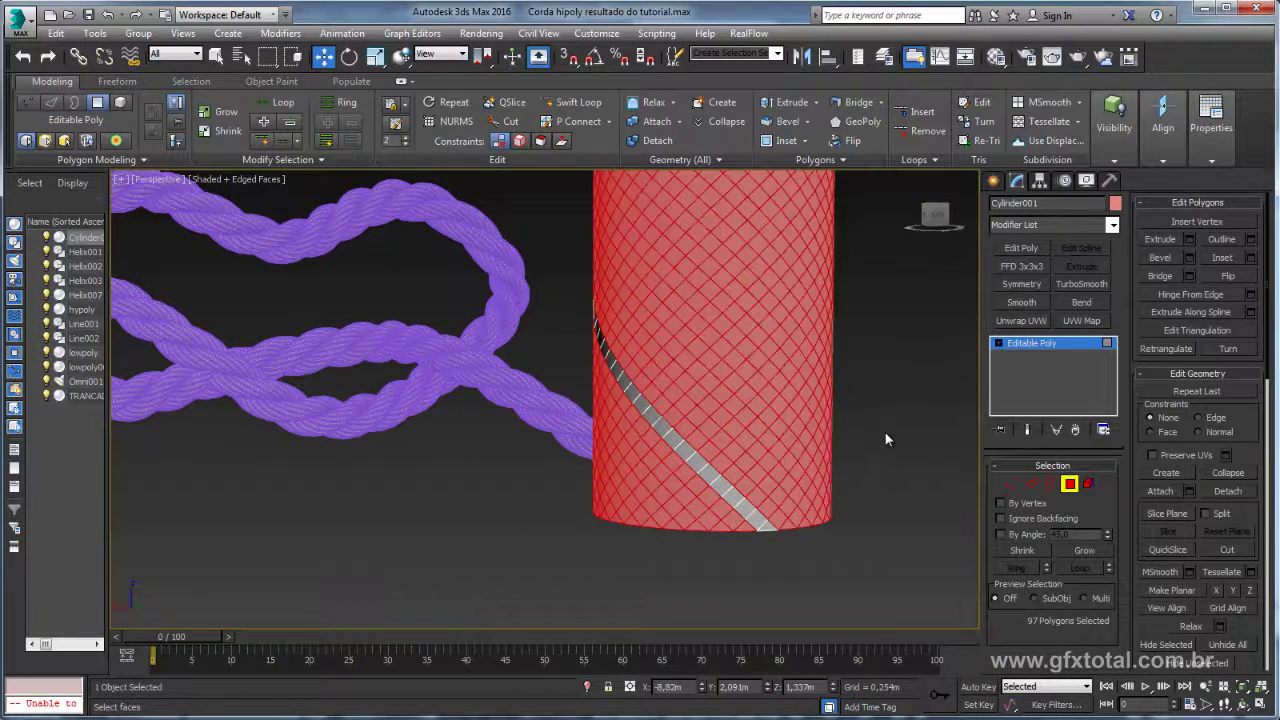
{"action": "key", "text": "Delete"}
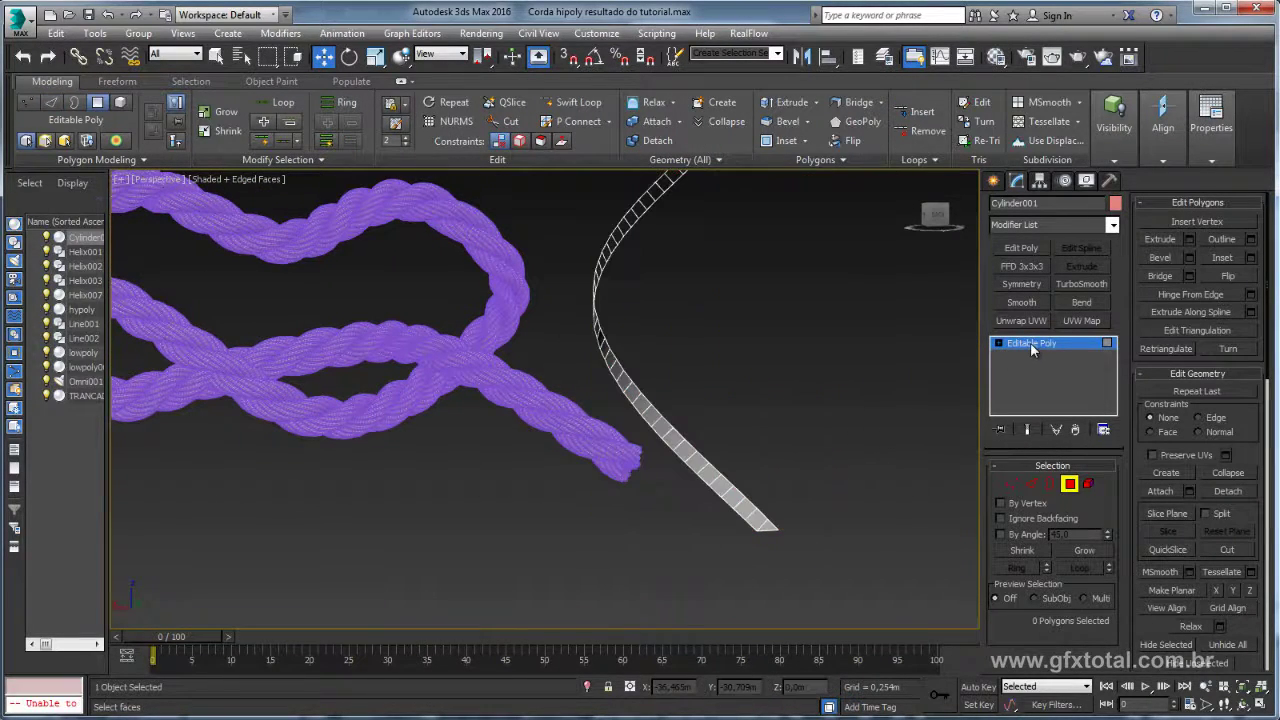
{"action": "left_click", "coordinate": [1030, 342]}
{"action": "mouse_move", "coordinate": [781, 365]}
{"action": "middle_mouse_down", "text": "alt"}
{"action": "mouse_move", "coordinate": [810, 439]}
{"action": "mouse_move", "coordinate": [894, 380]}
{"action": "mouse_move", "coordinate": [611, 380]}
{"action": "mouse_move", "coordinate": [811, 400]}
{"action": "mouse_move", "coordinate": [714, 271]}
{"action": "mouse_move", "coordinate": [669, 429]}
{"action": "middle_mouse_up", "text": "alt"}
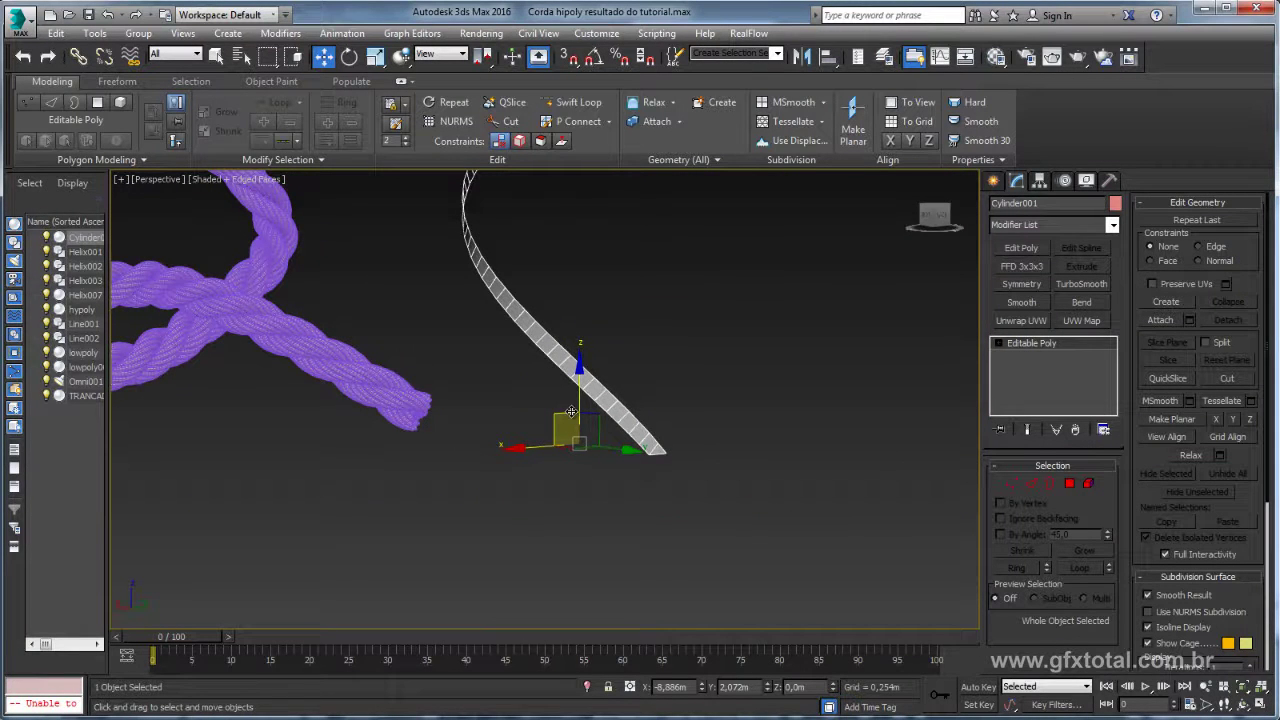
{"action": "mouse_move", "coordinate": [683, 388]}
{"action": "middle_mouse_down", "text": "alt"}
{"action": "mouse_move", "coordinate": [721, 391]}
{"action": "mouse_move", "coordinate": [796, 450]}
{"action": "mouse_move", "coordinate": [1053, 447]}
{"action": "middle_mouse_up", "text": "alt"}
- Convert a diagonal edge loop to polygons, invert with Ctrl+I and delete the rest, leaving one spiral strip
{"action": "left_click", "coordinate": [1049, 485]}
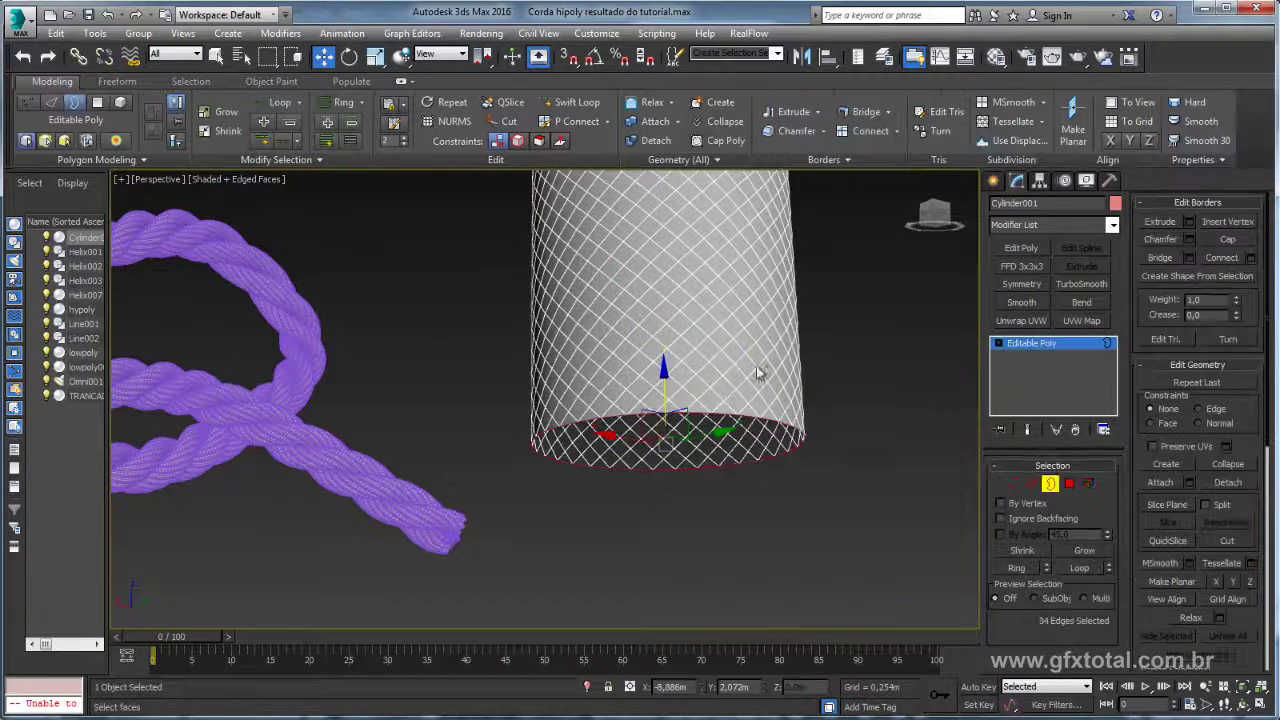
{"action": "middle_click_drag", "start_coordinate": [760, 372], "coordinate": [900, 459], "text": "alt"}
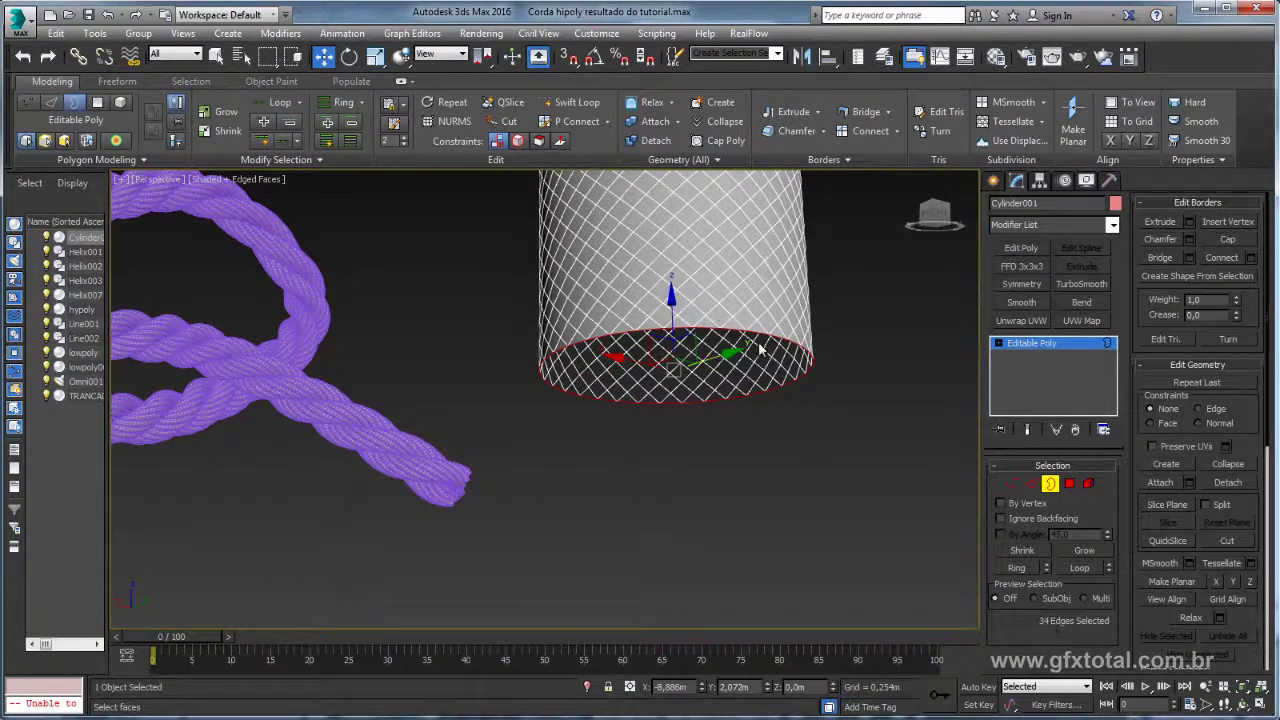
{"action": "left_click", "coordinate": [1031, 484]}
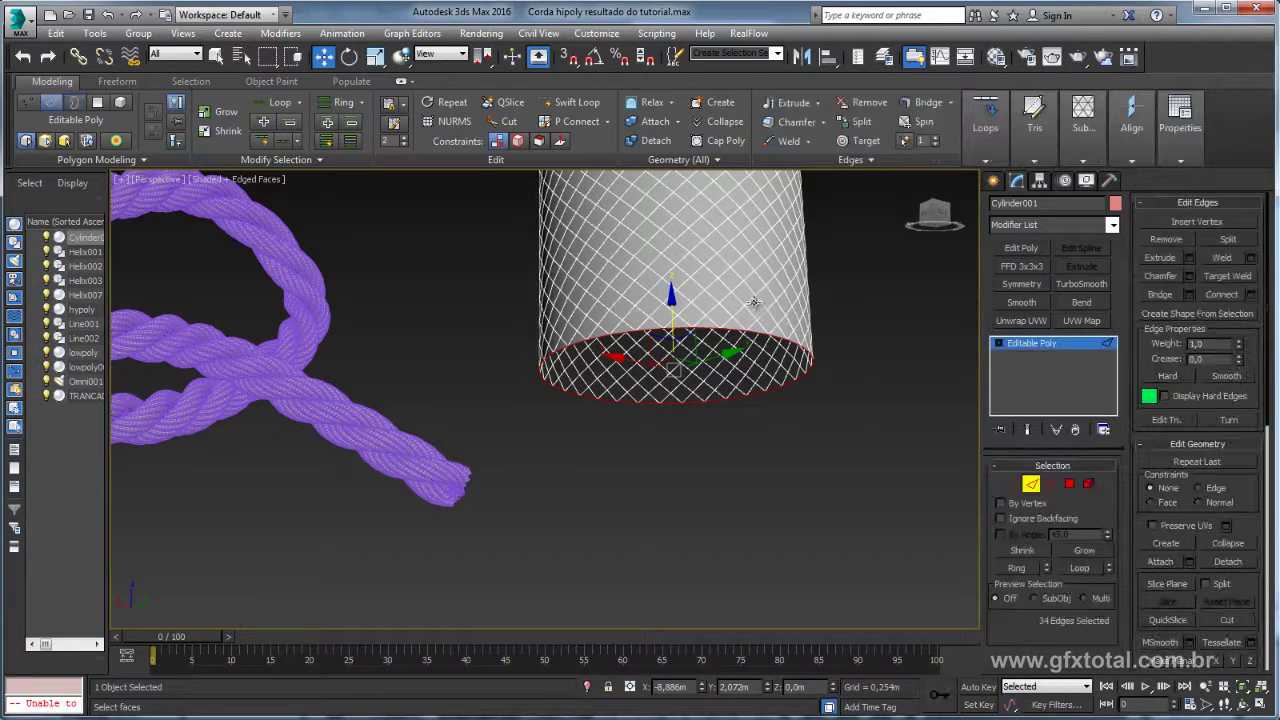
{"action": "left_click", "coordinate": [1020, 551]}
{"action": "left_click", "coordinate": [1069, 484]}
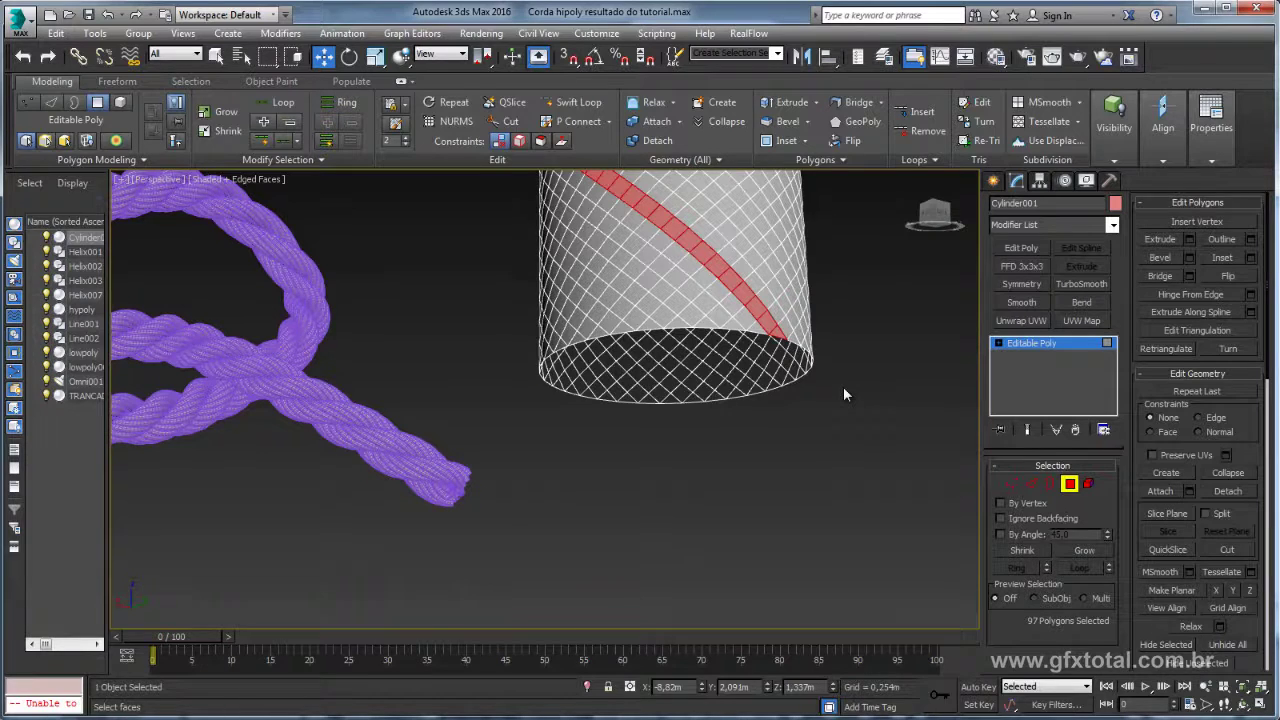
{"action": "key", "text": "ctrl+i"}
{"action": "key", "text": "Delete"}
{"action": "middle_click_drag", "start_coordinate": [844, 392], "coordinate": [837, 408]}
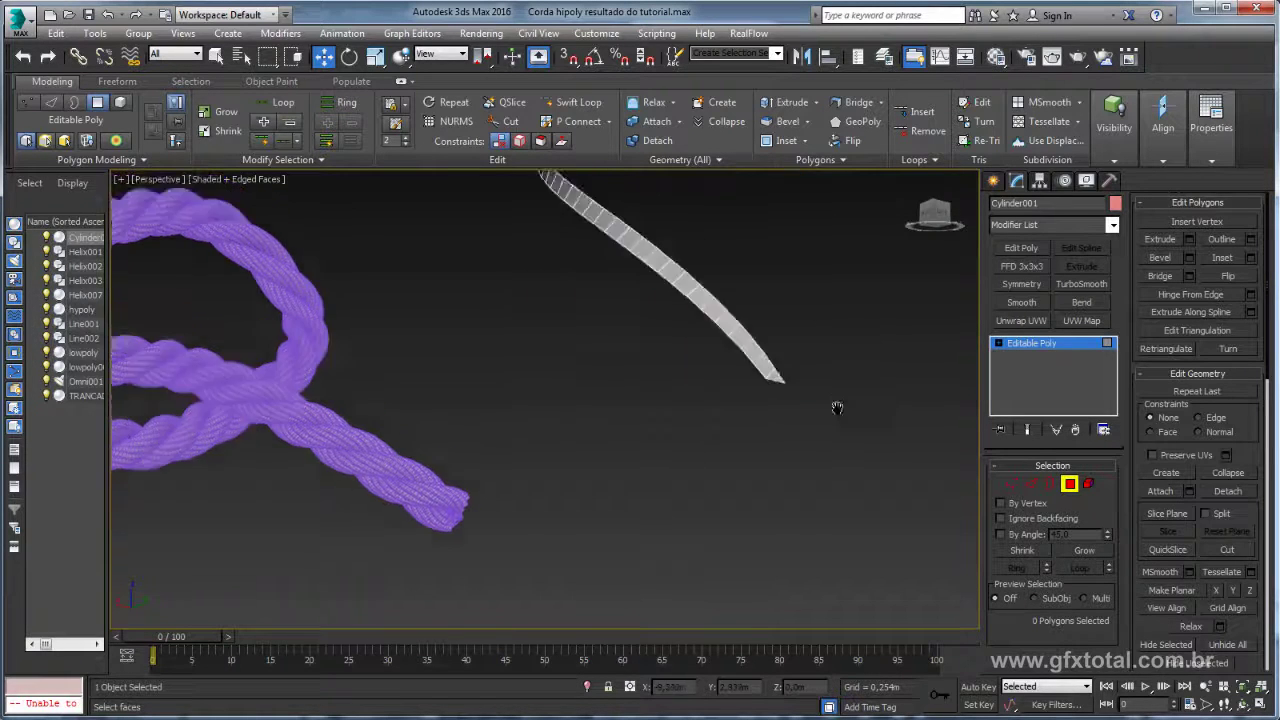
{"action": "left_click", "coordinate": [1020, 345]}
{"action": "middle_click_drag", "start_coordinate": [814, 323], "coordinate": [691, 426], "text": "alt"}
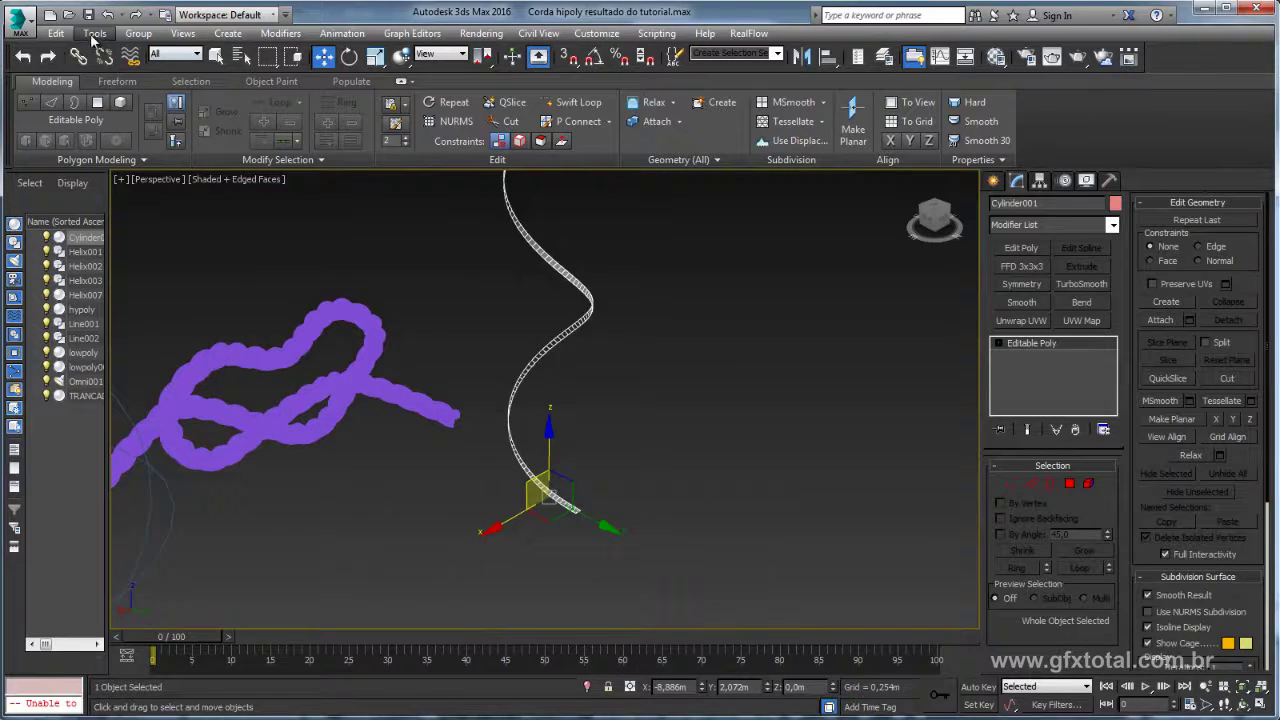
- Array the spiral strip into 17 instances rotated 360° around Z
{"action": "left_click", "coordinate": [94, 33]}
{"action": "left_click", "coordinate": [150, 323]}
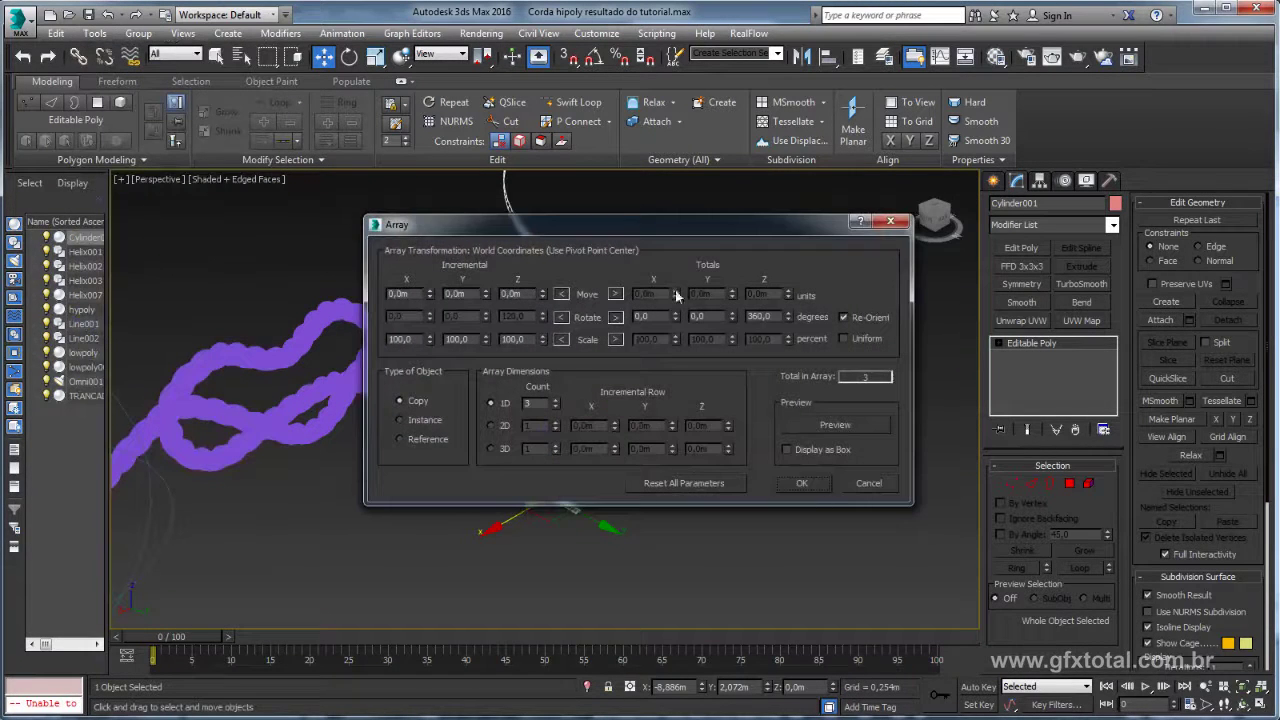
{"action": "left_click_drag", "start_coordinate": [632, 235], "coordinate": [920, 203]}
{"action": "type", "text": "17"}
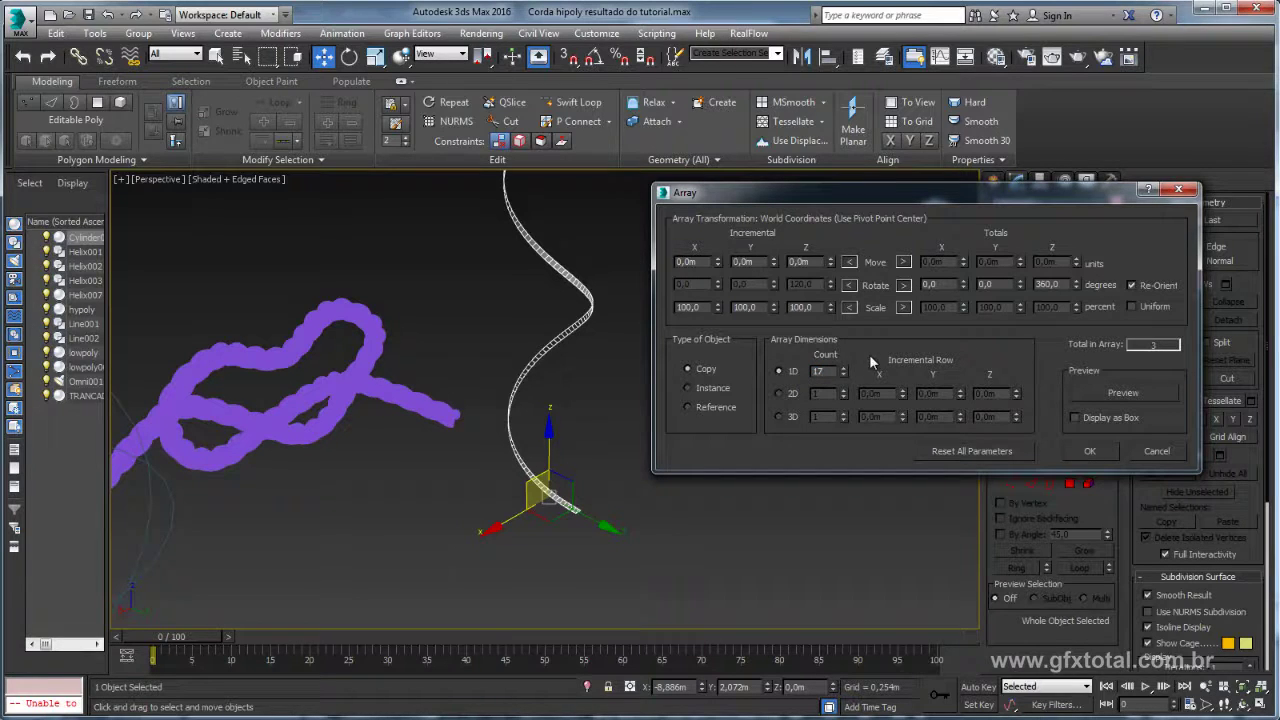
{"action": "key", "text": "Return"}
{"action": "left_click_drag", "start_coordinate": [810, 186], "coordinate": [800, 168]}
{"action": "left_click", "coordinate": [679, 369]}
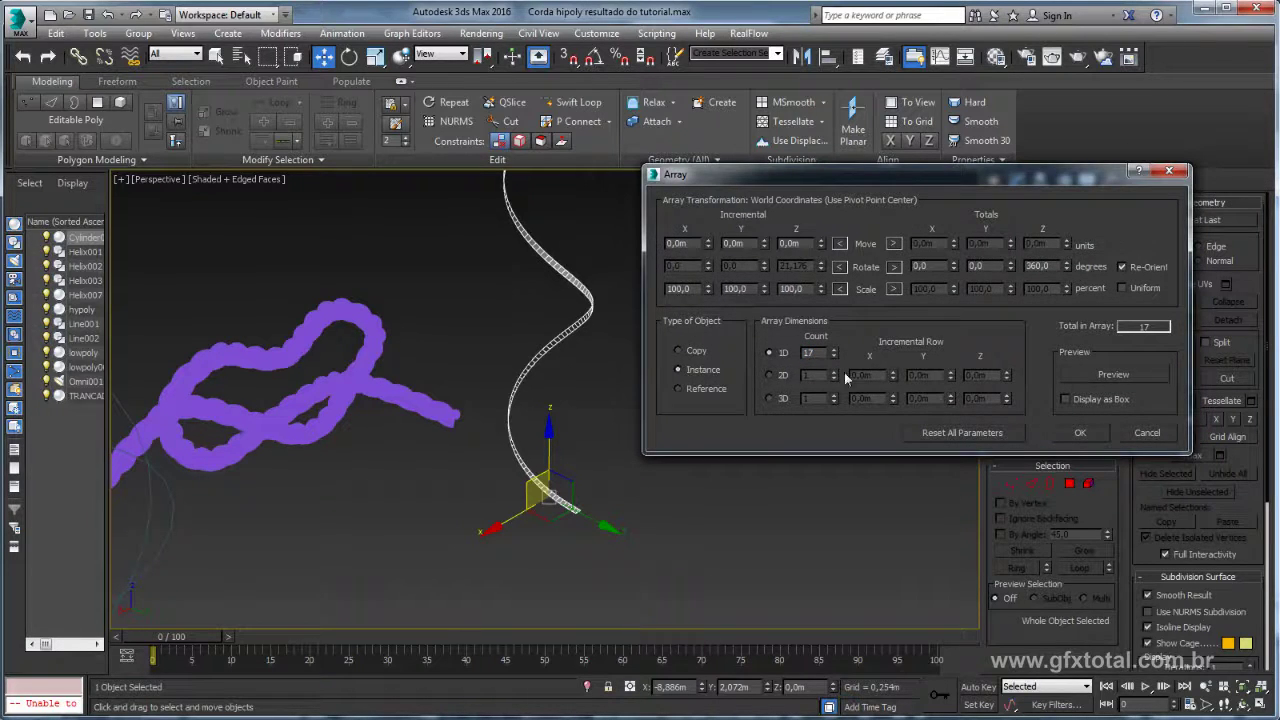
{"action": "left_click", "coordinate": [1111, 373]}
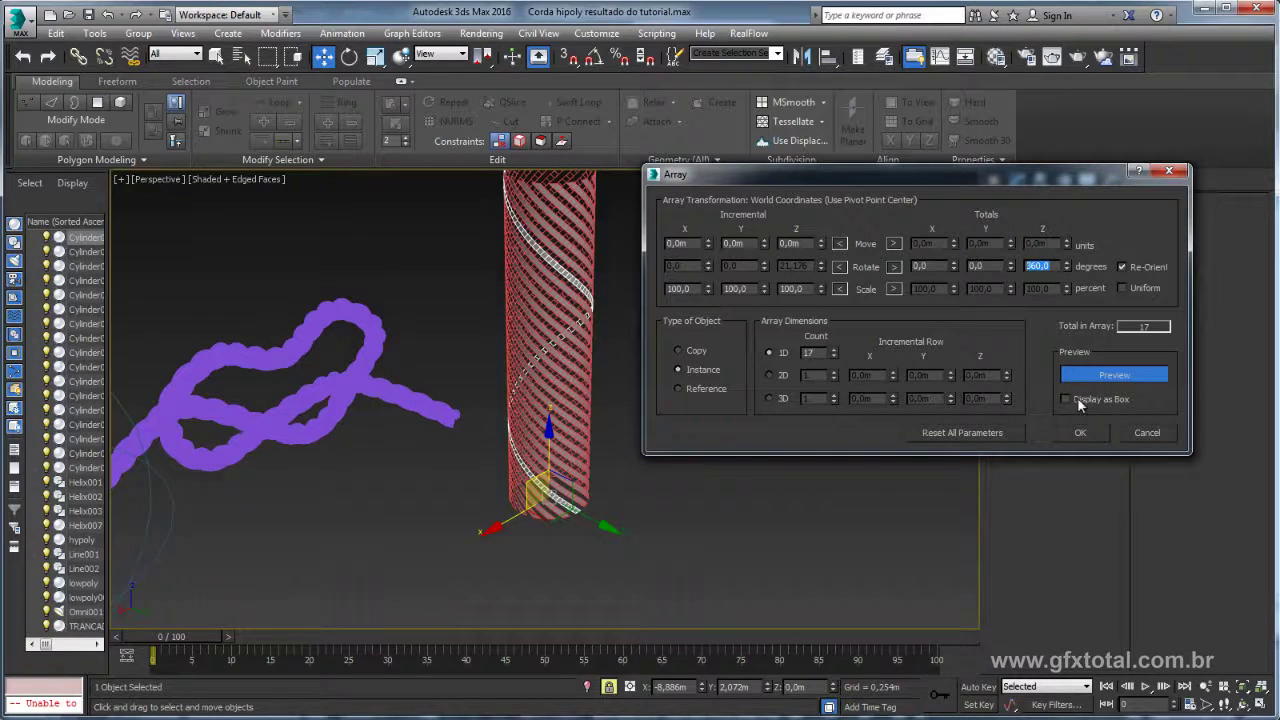
{"action": "left_click", "coordinate": [1079, 436]}
{"action": "scroll", "coordinate": [643, 445], "scroll_direction": "up", "scroll_amount": 5}
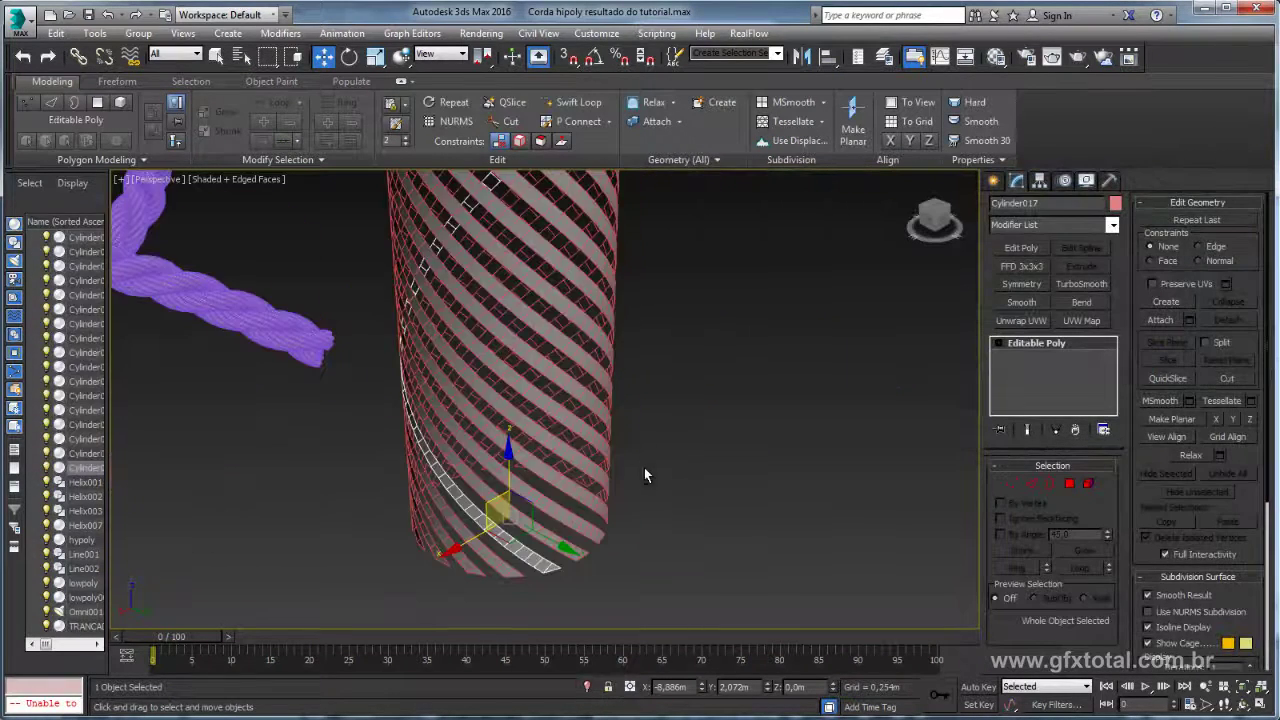
{"action": "scroll", "coordinate": [644, 467], "scroll_direction": "up", "scroll_amount": 3}
{"action": "mouse_move", "coordinate": [648, 406]}
{"action": "middle_mouse_down", "text": "alt"}
{"action": "mouse_move", "coordinate": [660, 386]}
{"action": "mouse_move", "coordinate": [657, 449]}
{"action": "mouse_move", "coordinate": [686, 314]}
{"action": "middle_mouse_up", "text": "alt"}
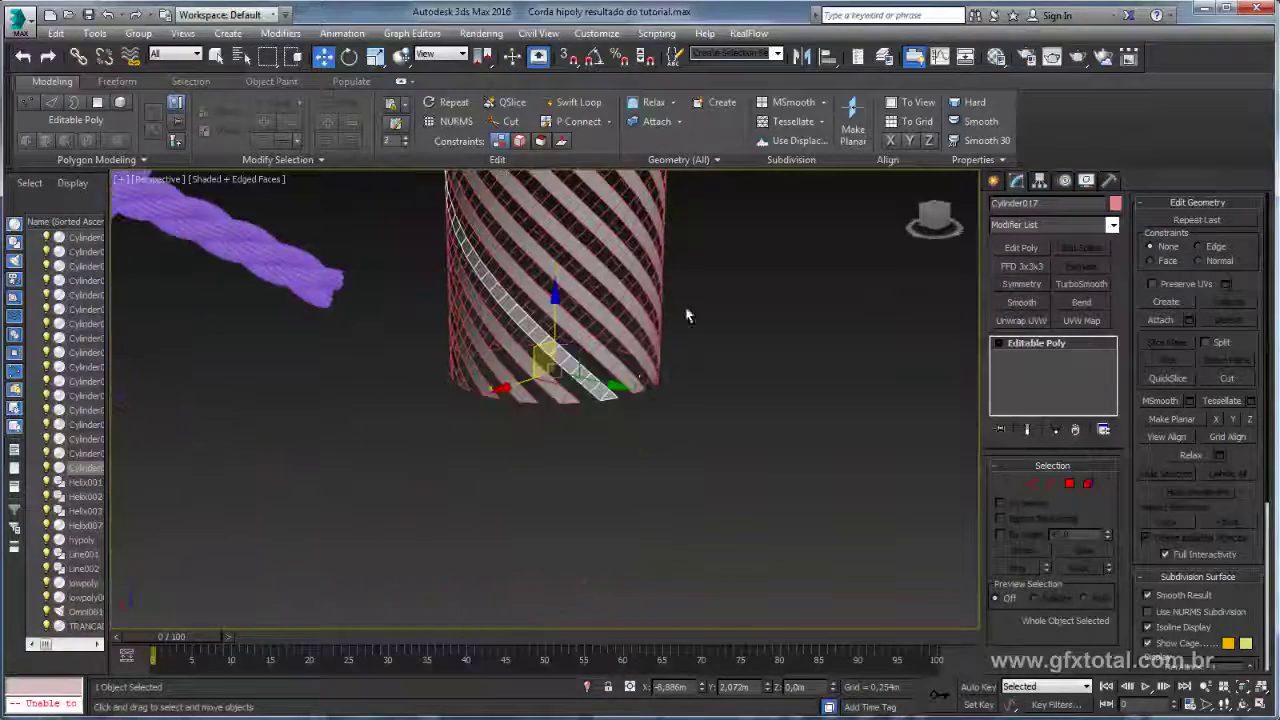
{"action": "scroll", "coordinate": [647, 376], "scroll_direction": "up", "scroll_amount": 4}
{"action": "scroll", "coordinate": [647, 376], "scroll_direction": "down", "scroll_amount": 5}
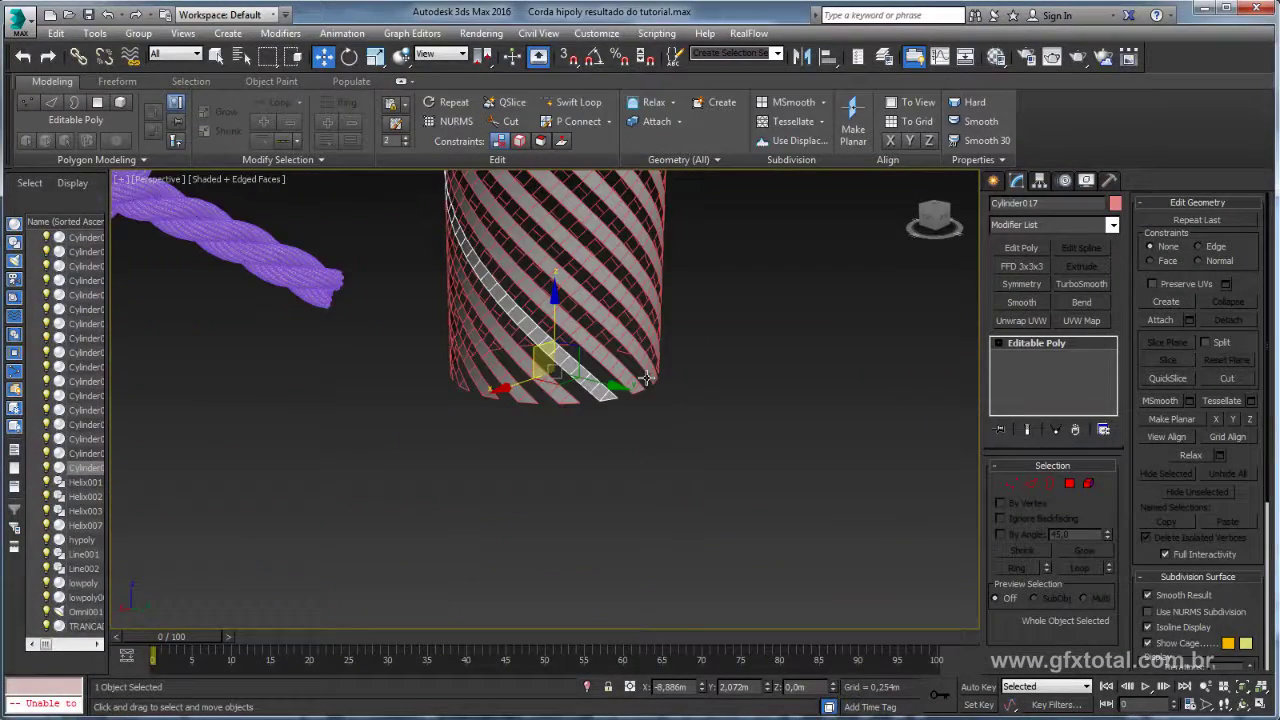
- Mirror a copy of the spiral strip on the X axis so it crosses the other stripes
{"action": "left_click", "coordinate": [803, 60]}
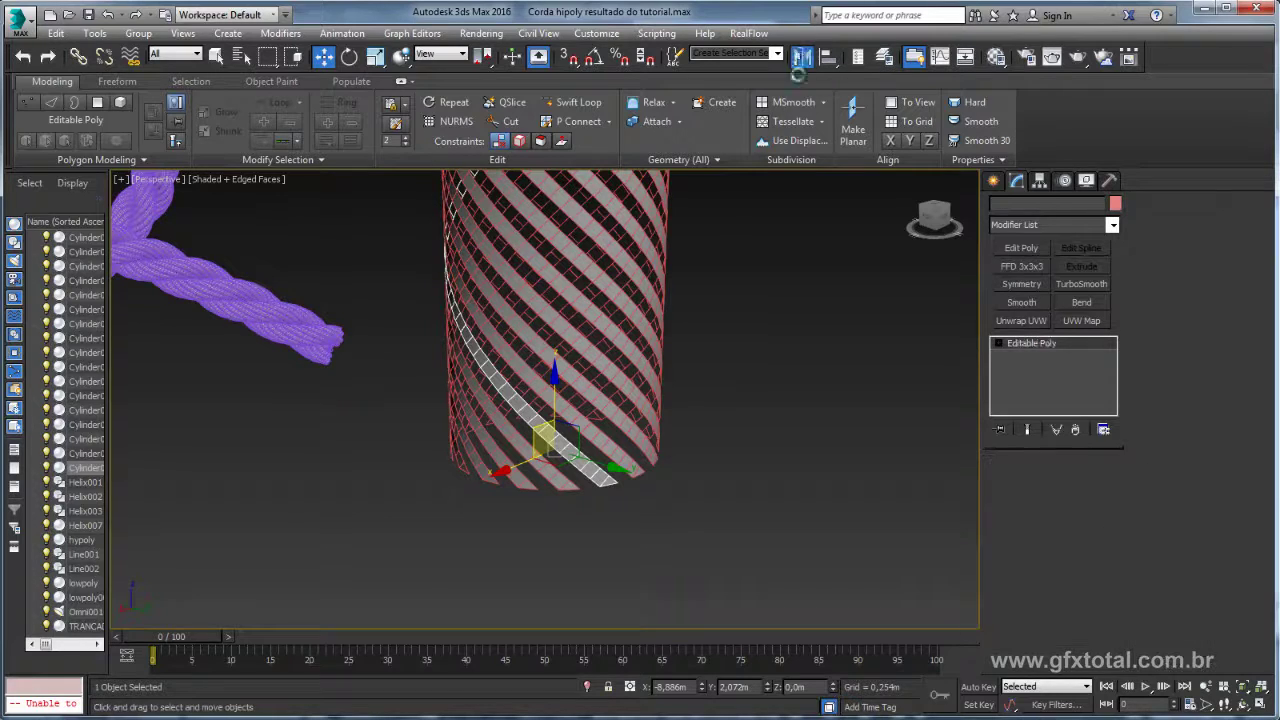
{"action": "left_click_drag", "start_coordinate": [640, 220], "coordinate": [838, 221]}
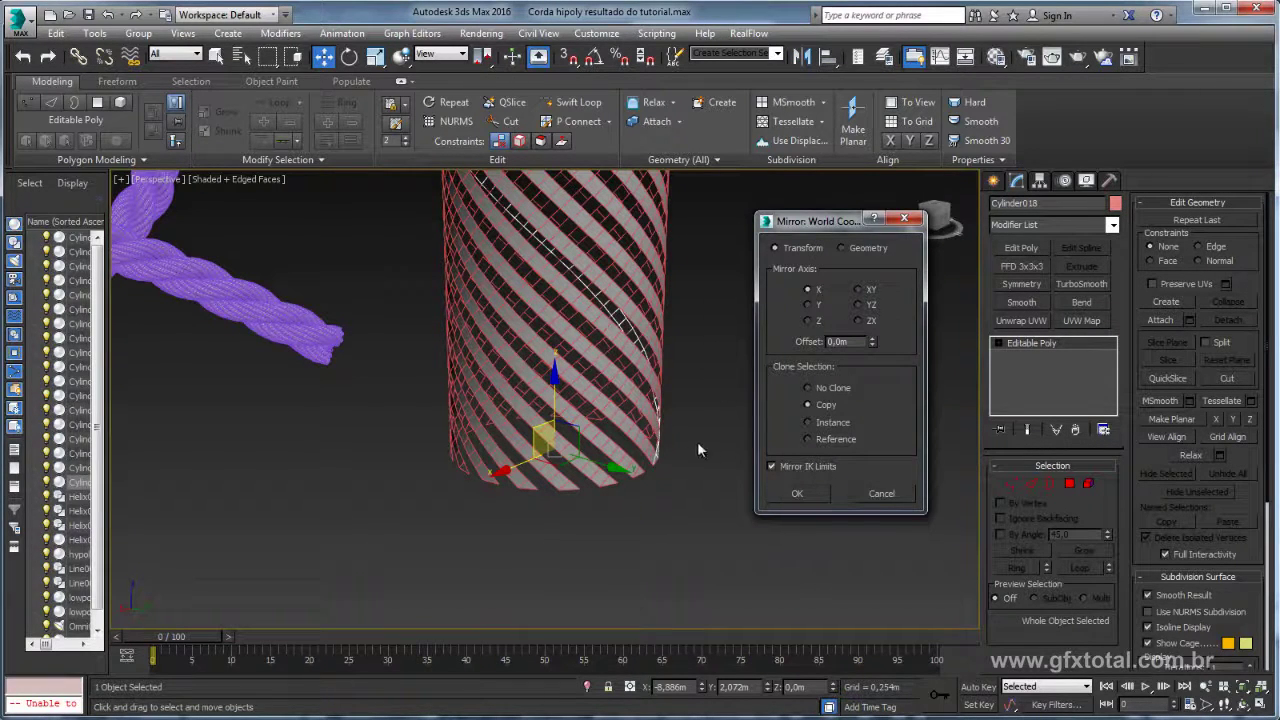
{"action": "left_click", "coordinate": [795, 496]}
{"action": "middle_click_drag", "start_coordinate": [720, 451], "coordinate": [655, 466], "text": "alt"}
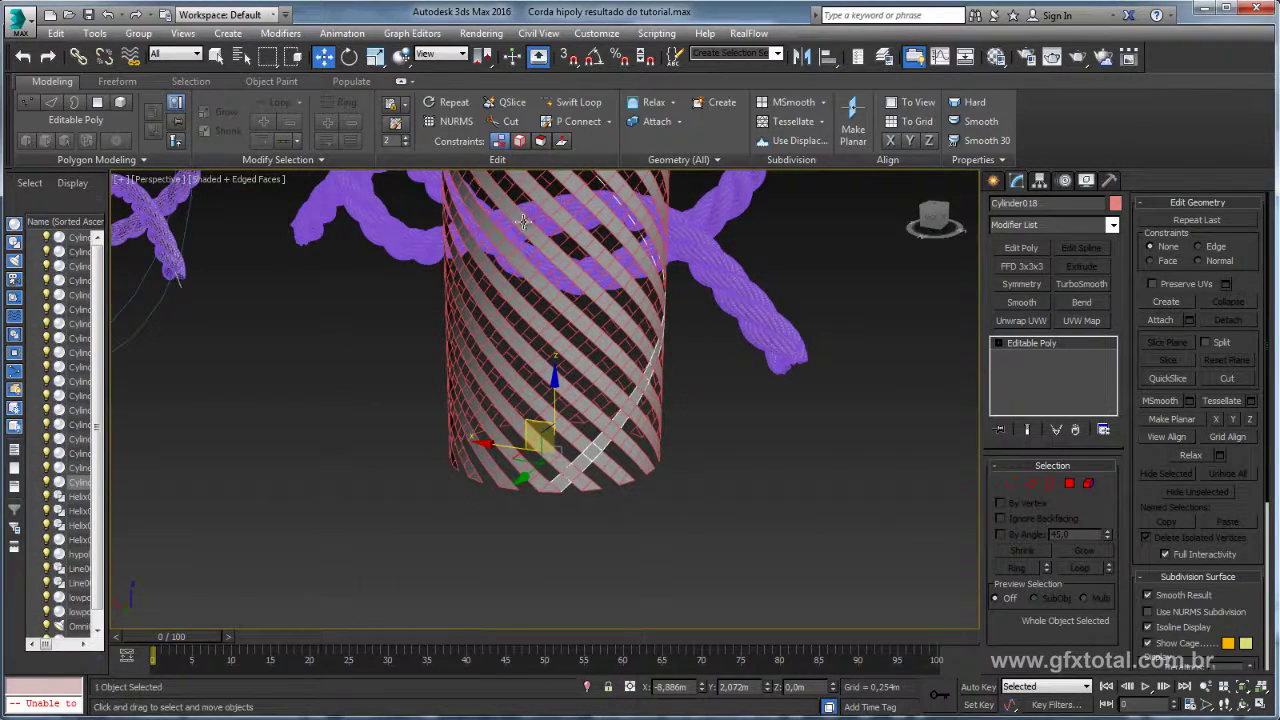
{"action": "scroll", "coordinate": [642, 445], "scroll_direction": "up", "scroll_amount": 2}
{"action": "scroll", "coordinate": [625, 458], "scroll_direction": "up", "scroll_amount": 2}
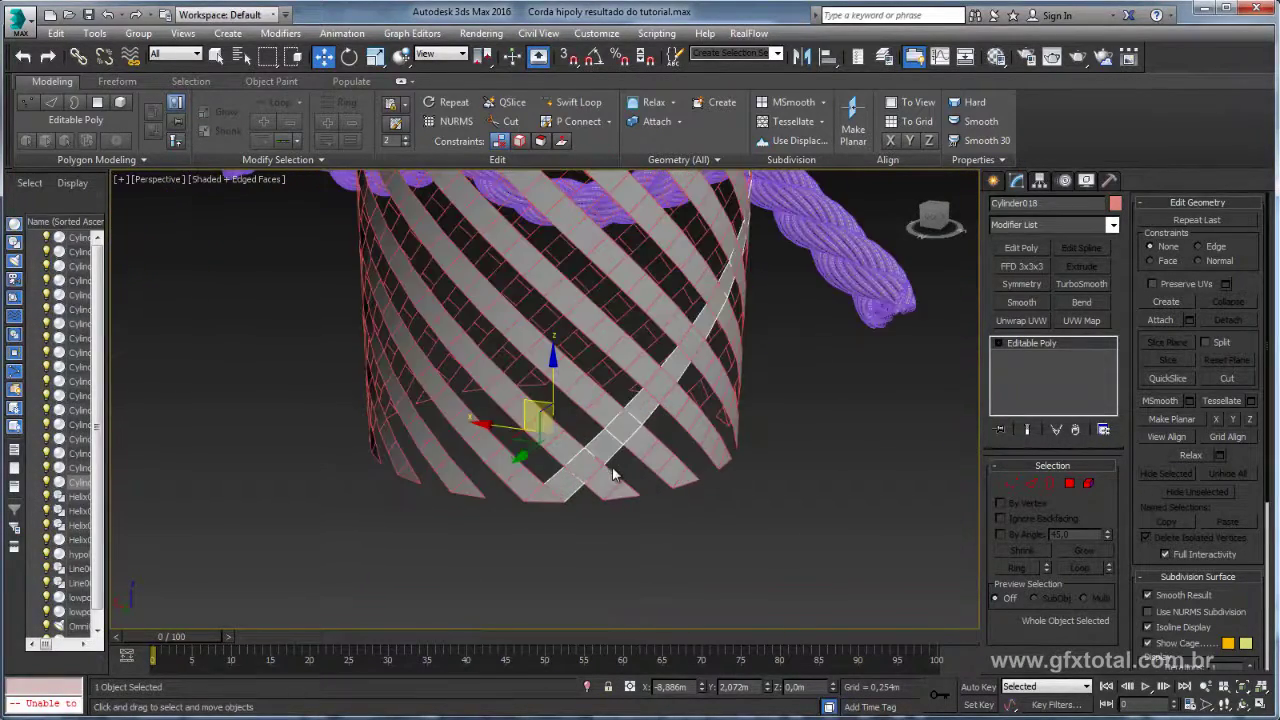
{"action": "scroll", "coordinate": [612, 467], "scroll_direction": "up", "scroll_amount": 3}
{"action": "scroll", "coordinate": [573, 469], "scroll_direction": "down", "scroll_amount": 2}
{"action": "scroll", "coordinate": [600, 463], "scroll_direction": "down", "scroll_amount": 1}
{"action": "scroll", "coordinate": [599, 464], "scroll_direction": "down", "scroll_amount": 2}
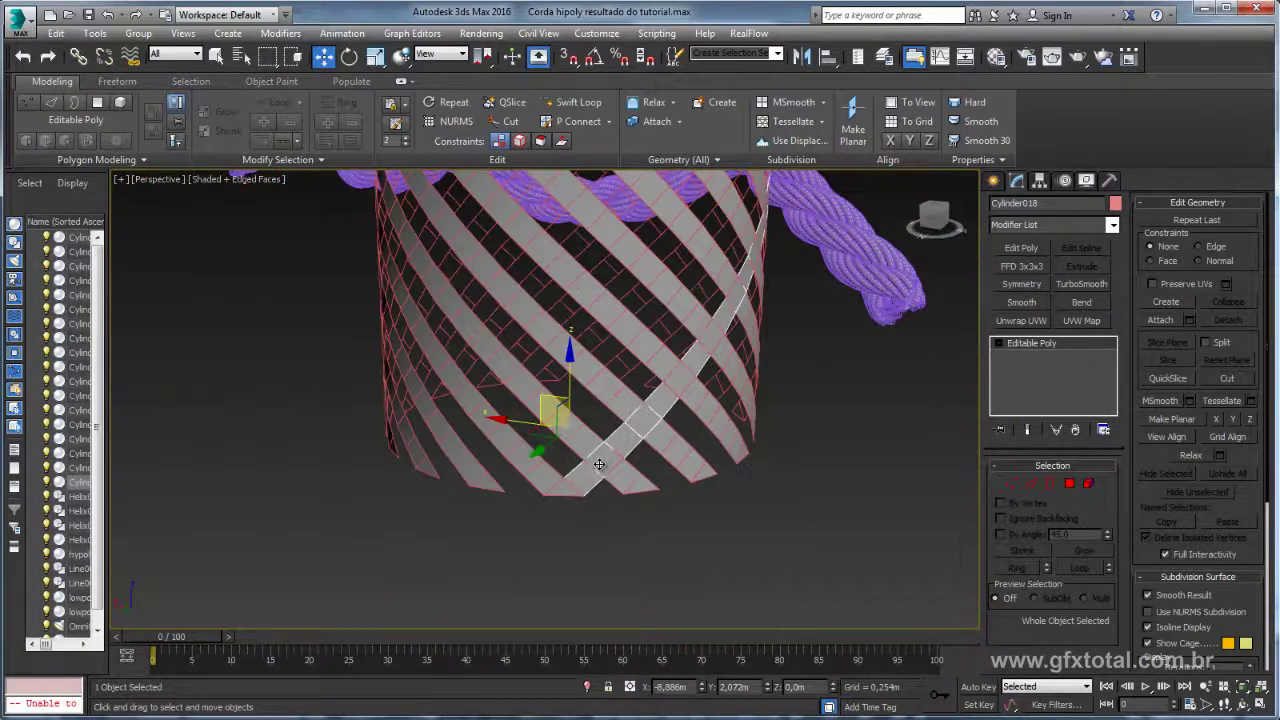
{"action": "scroll", "coordinate": [600, 478], "scroll_direction": "up", "scroll_amount": 2}
{"action": "scroll", "coordinate": [688, 475], "scroll_direction": "up", "scroll_amount": 1}
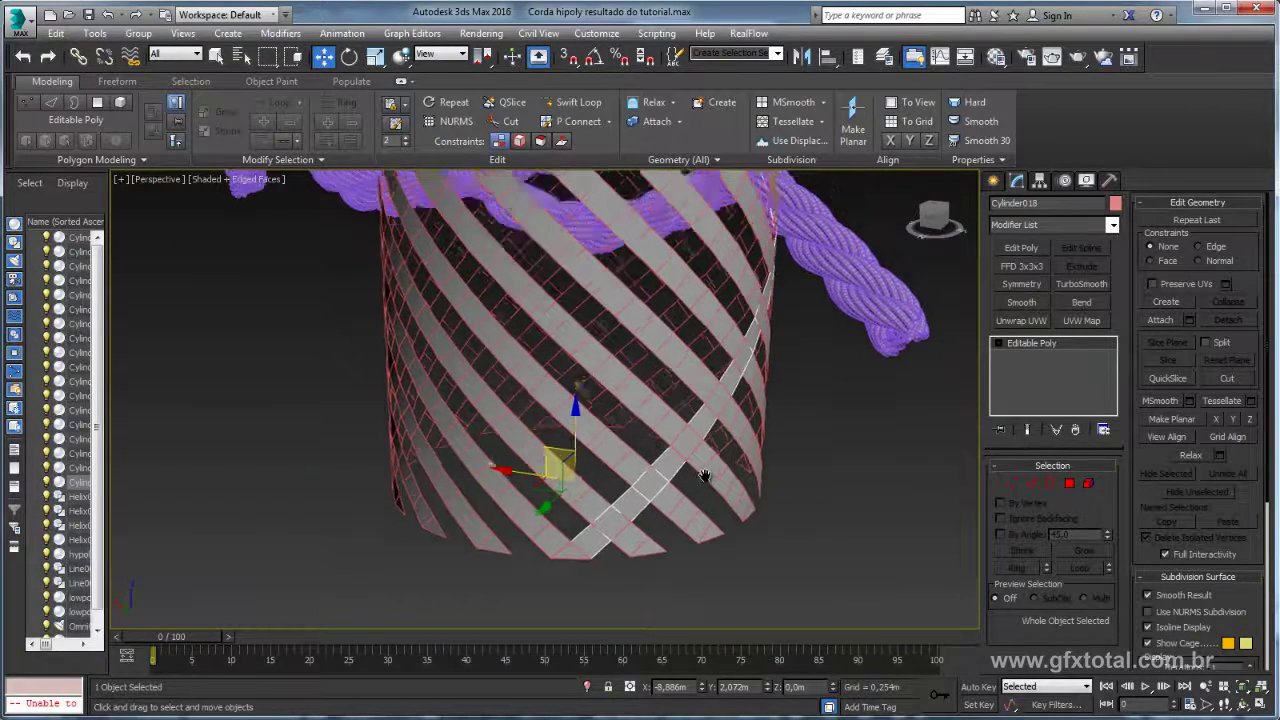
{"action": "scroll", "coordinate": [688, 475], "scroll_direction": "up", "scroll_amount": 1}
- Array the mirrored strip into 17 instances through 360° on Z, completing the criss-cross lattice
{"action": "left_click", "coordinate": [95, 33]}
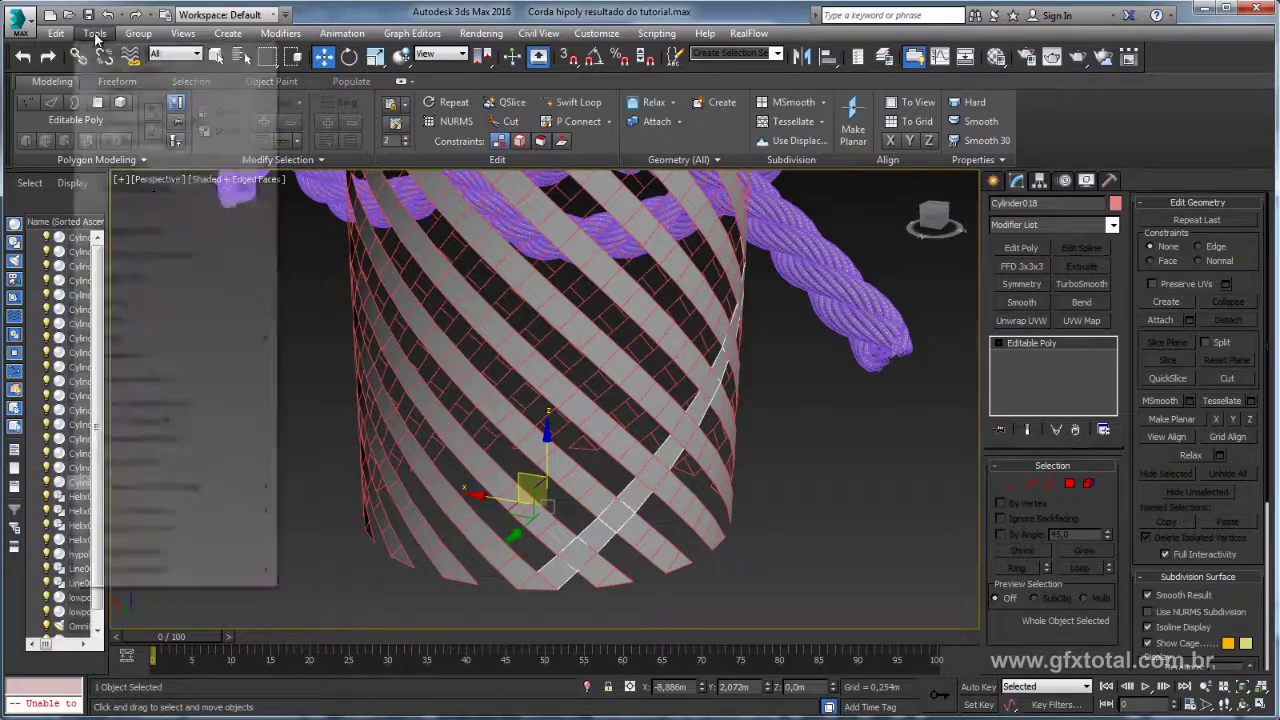
{"action": "left_click", "coordinate": [139, 322]}
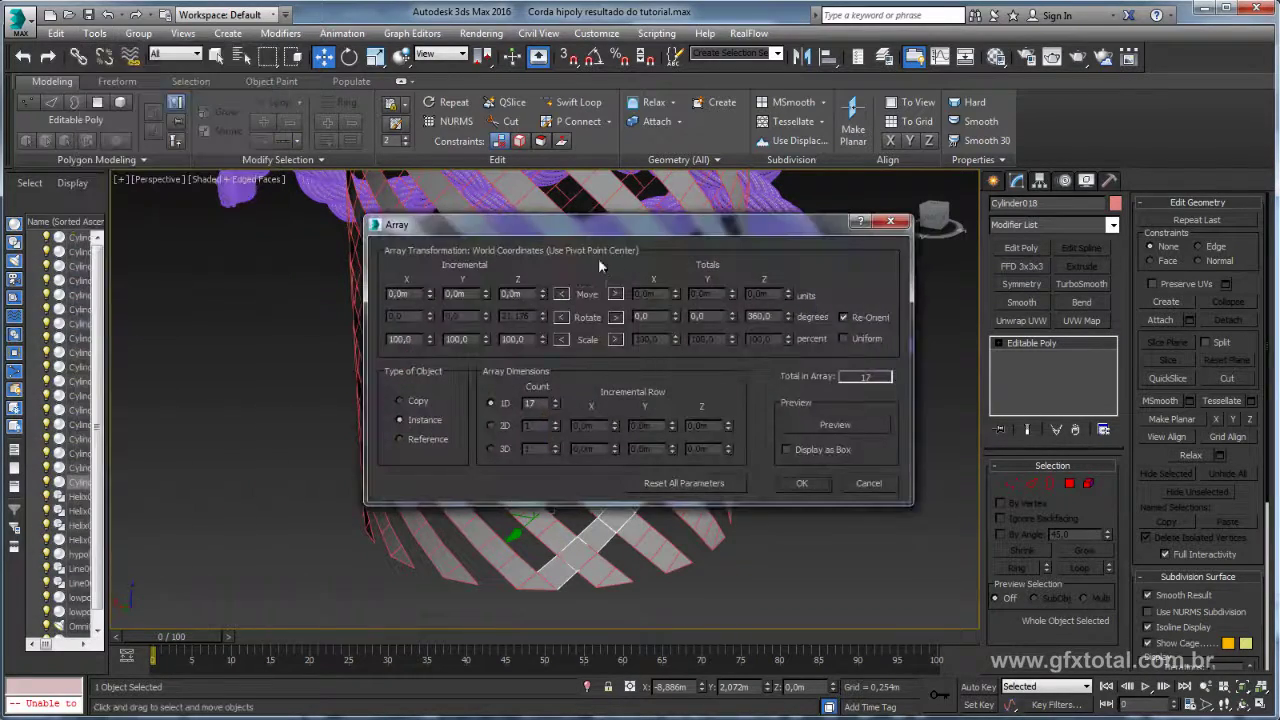
{"action": "left_click_drag", "start_coordinate": [600, 214], "coordinate": [870, 184]}
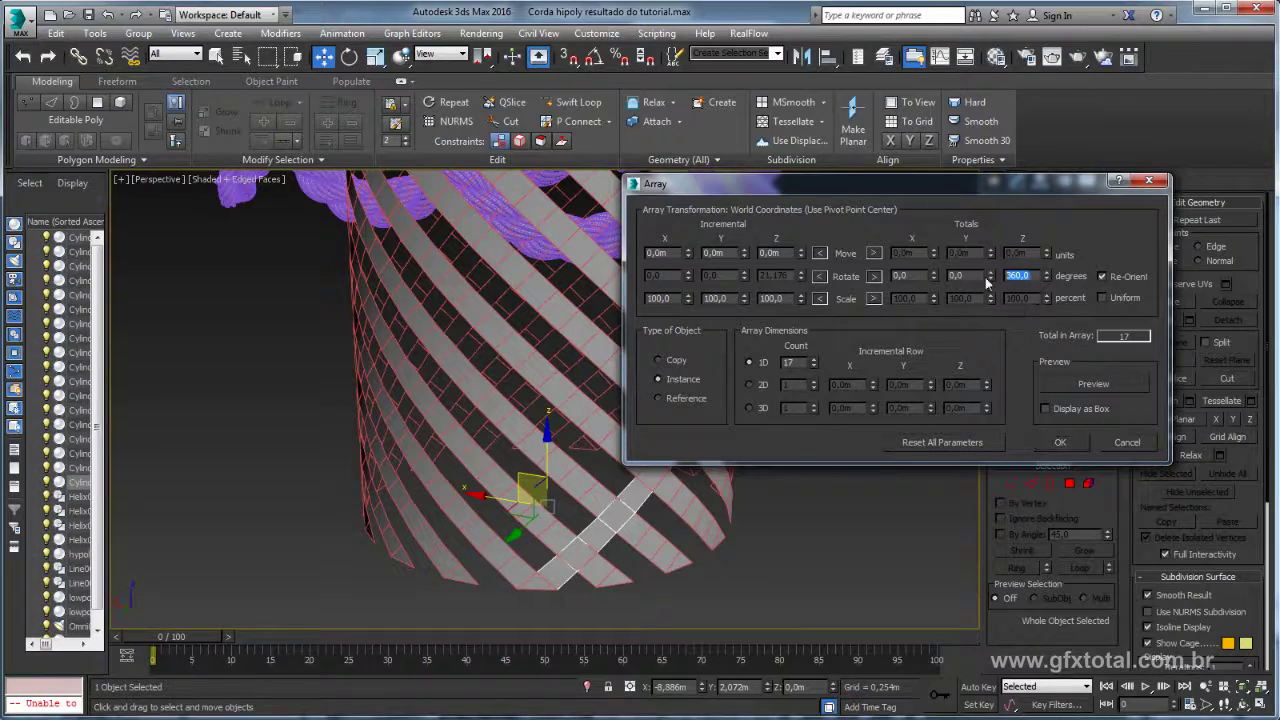
{"action": "left_click", "coordinate": [1077, 385]}
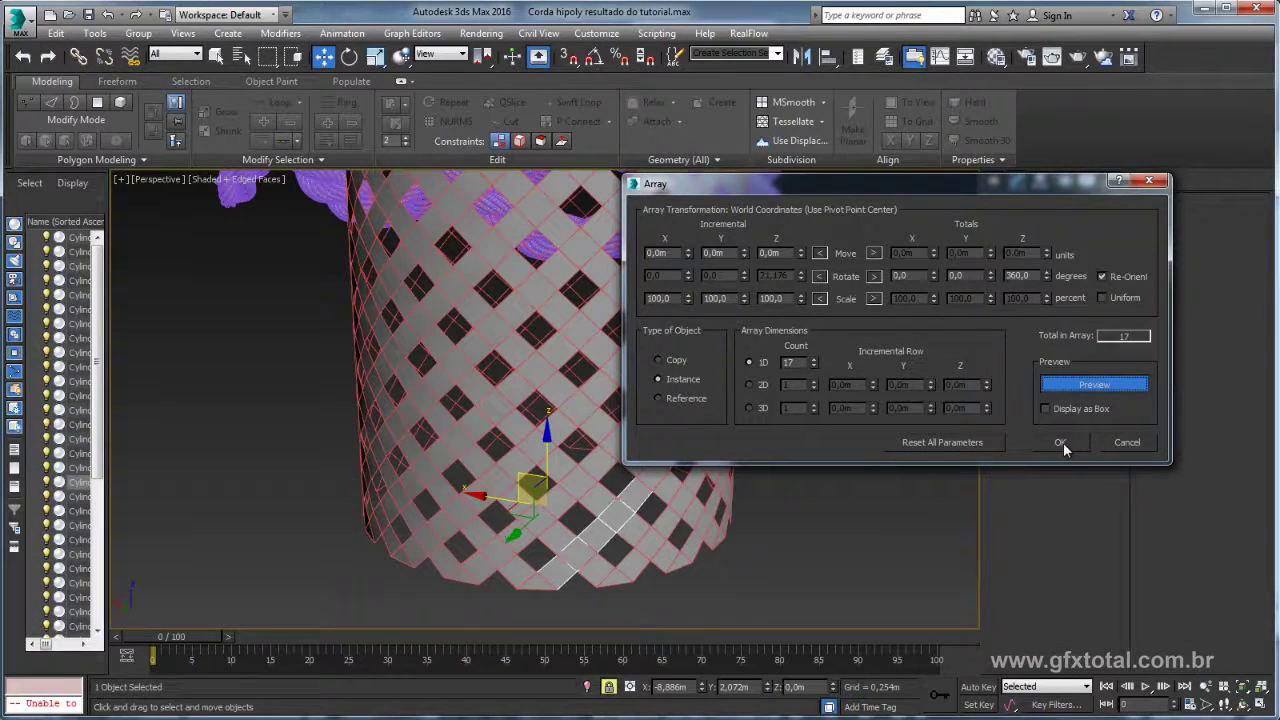
{"action": "left_click", "coordinate": [1062, 442]}
{"action": "middle_click_drag", "start_coordinate": [649, 467], "coordinate": [938, 455], "text": "alt"}
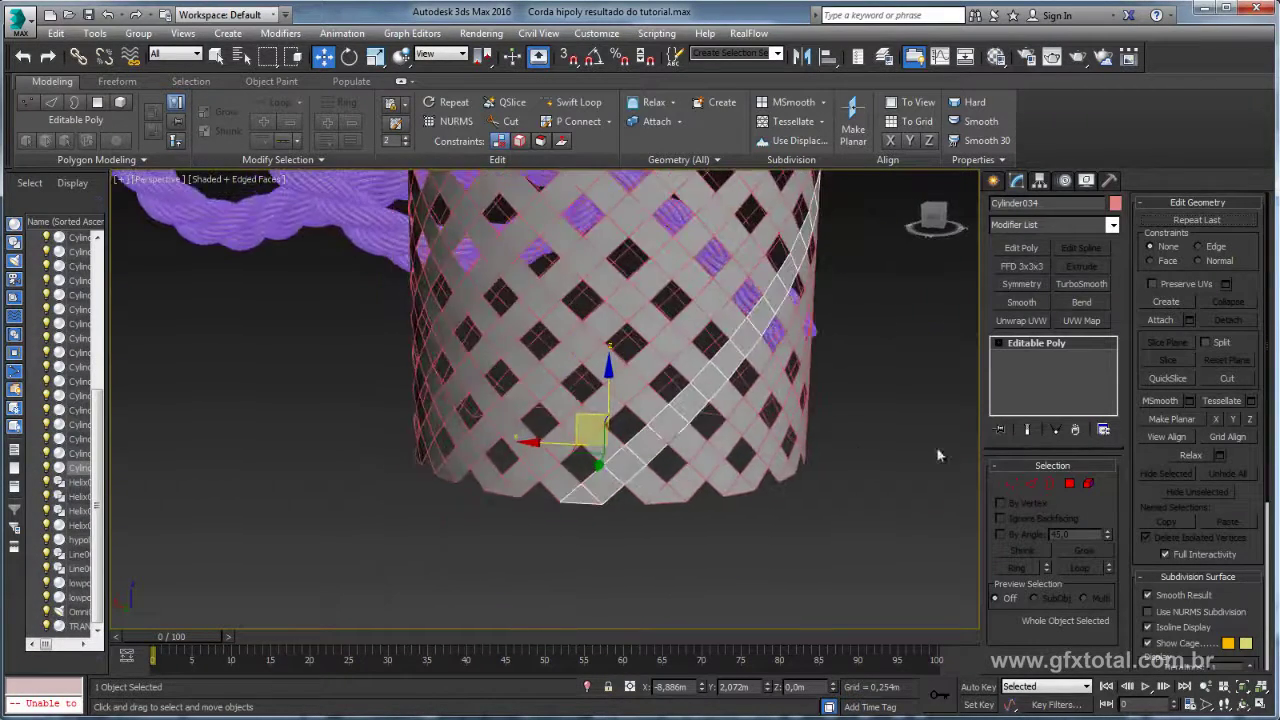
- Select several polygons where two strips overlap on the woven mesh
{"action": "left_click", "coordinate": [1031, 484]}
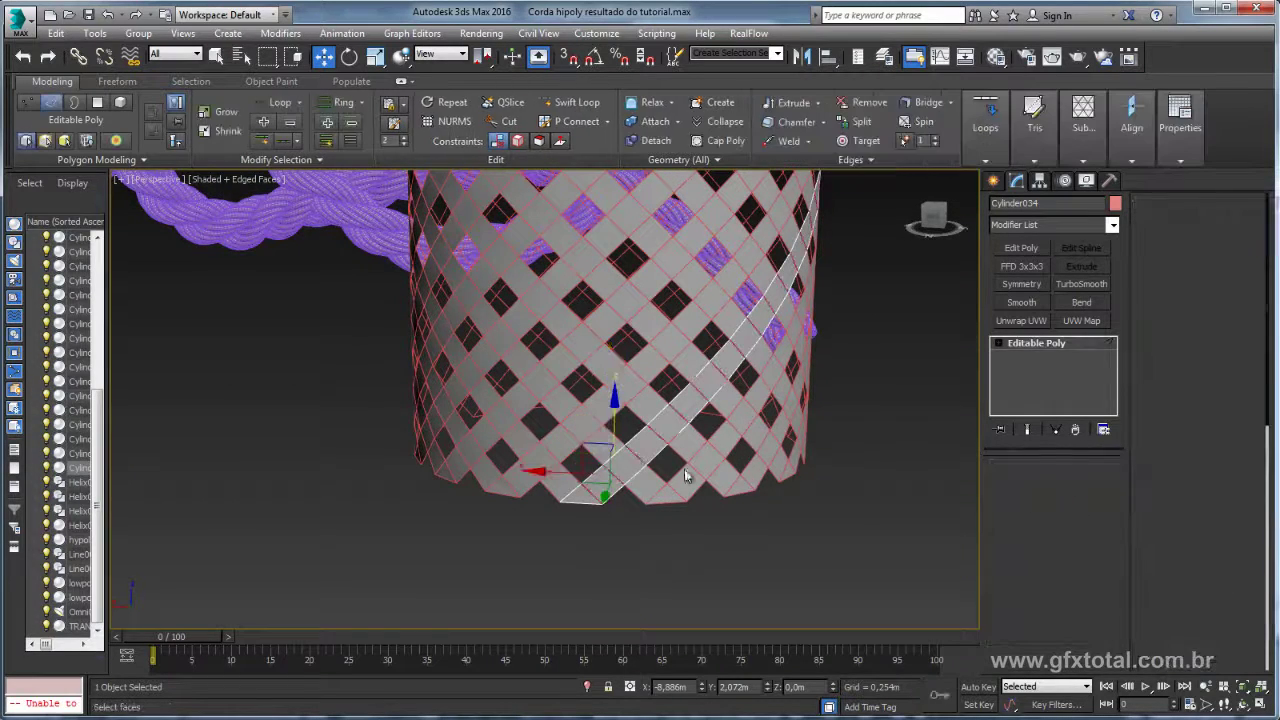
{"action": "mouse_move", "coordinate": [686, 466]}
{"action": "middle_mouse_down", "text": "alt"}
{"action": "mouse_move", "coordinate": [700, 494]}
{"action": "mouse_move", "coordinate": [602, 487]}
{"action": "mouse_move", "coordinate": [635, 455]}
{"action": "middle_mouse_up", "text": "alt"}
{"action": "left_click", "coordinate": [1069, 484]}
{"action": "left_click", "coordinate": [600, 487]}
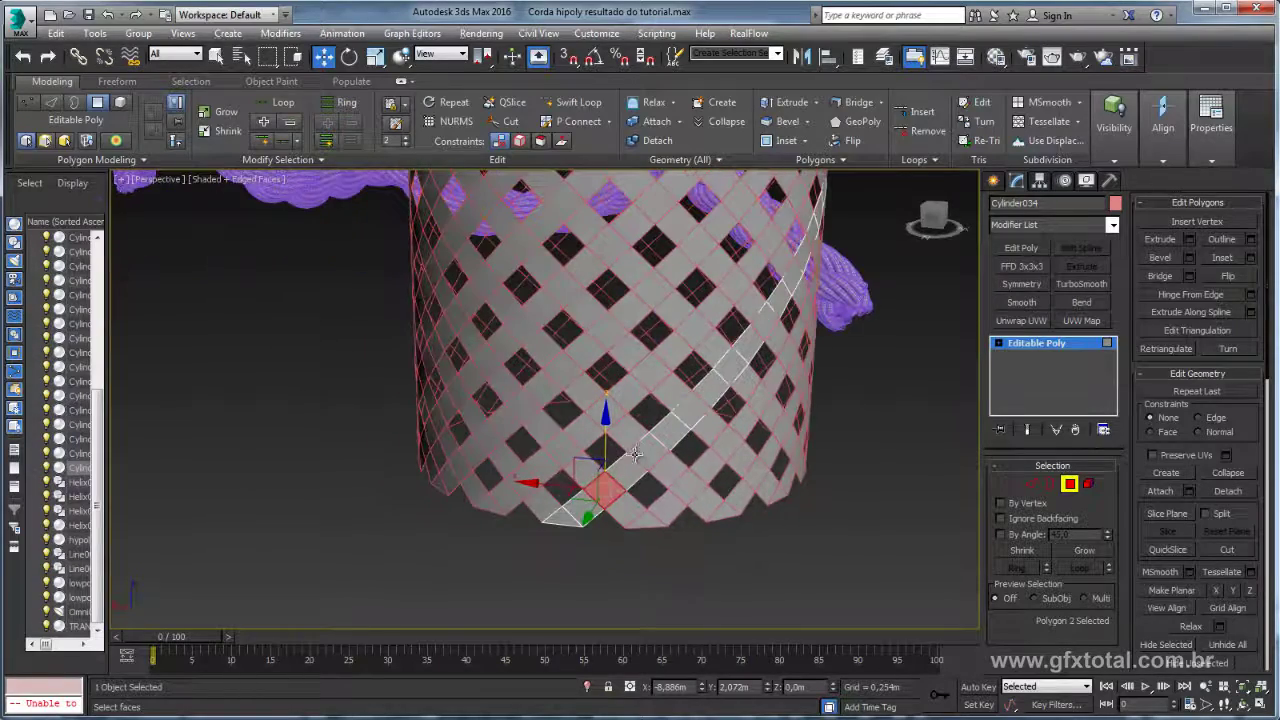
{"action": "mouse_move", "coordinate": [700, 416]}
{"action": "middle_mouse_down", "text": "alt"}
{"action": "mouse_move", "coordinate": [769, 396]}
{"action": "mouse_move", "coordinate": [787, 332]}
{"action": "mouse_move", "coordinate": [852, 320]}
{"action": "middle_mouse_up", "text": "alt"}
{"action": "left_click", "coordinate": [788, 330], "text": "ctrl"}
{"action": "left_click", "coordinate": [859, 323], "text": "ctrl"}
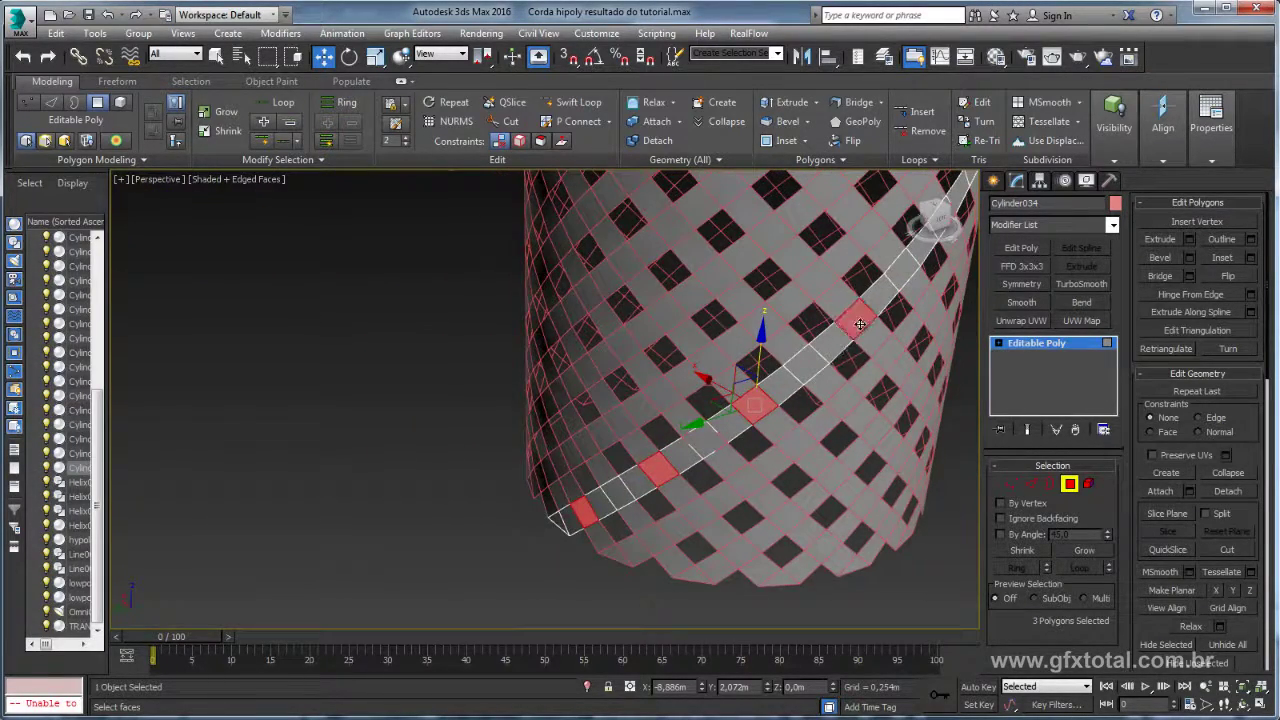
{"action": "middle_click_drag", "start_coordinate": [761, 485], "coordinate": [734, 503], "text": "alt"}
{"action": "middle_click_drag", "start_coordinate": [828, 423], "coordinate": [843, 491], "text": "alt"}
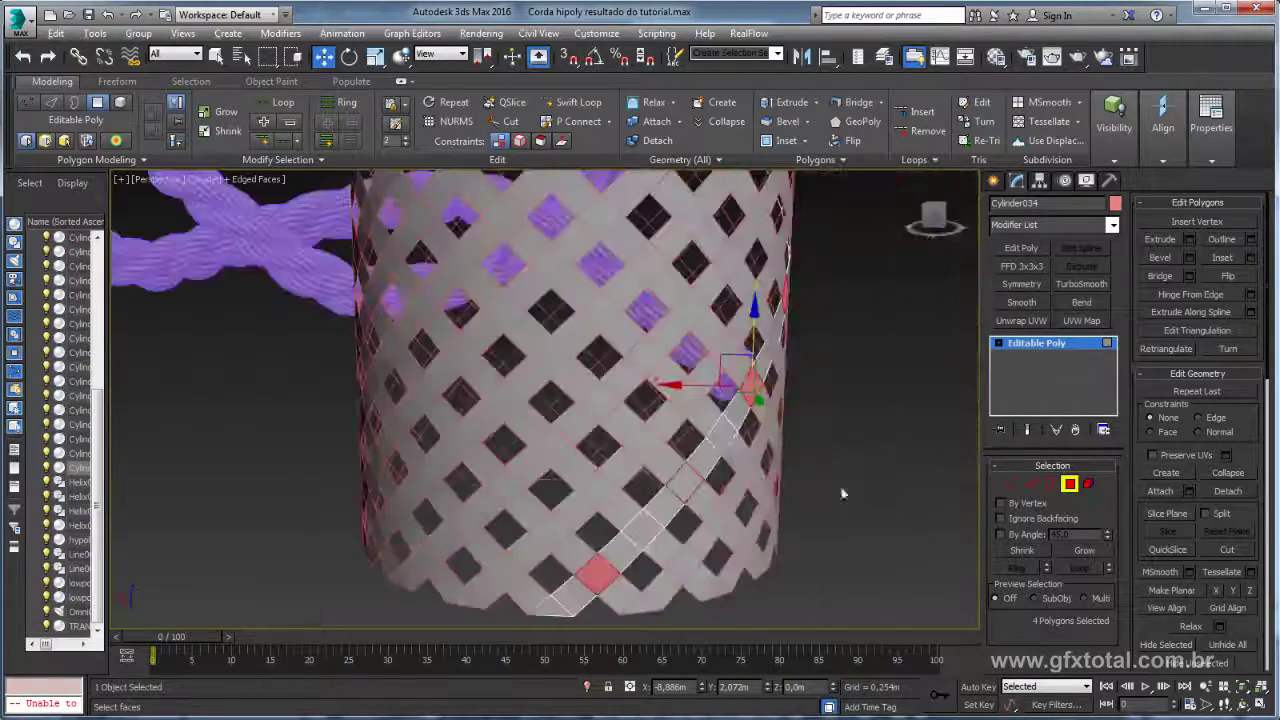
{"action": "scroll", "coordinate": [843, 491], "scroll_direction": "up", "scroll_amount": 4}
- Switch to edges and set loop selection to step every second edge
{"action": "left_click", "coordinate": [1031, 484]}
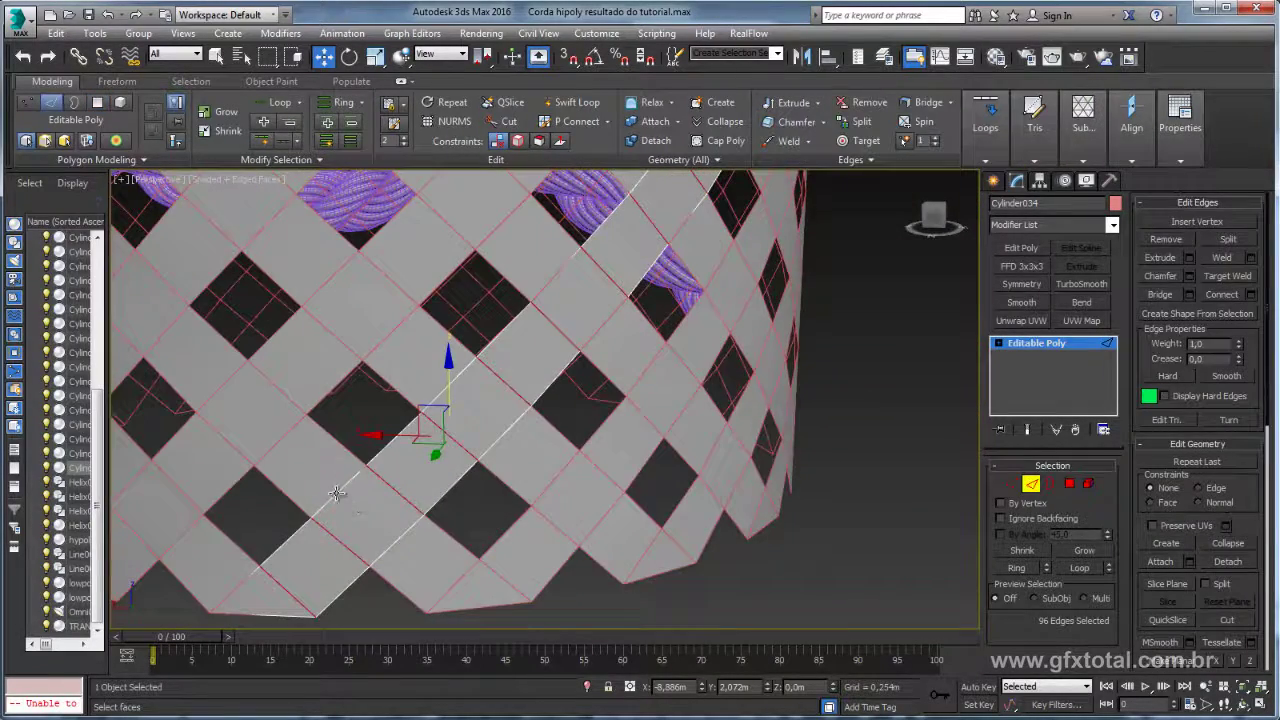
{"action": "middle_click_drag", "start_coordinate": [373, 502], "coordinate": [505, 454]}
{"action": "scroll", "coordinate": [397, 502], "scroll_direction": "down", "scroll_amount": 3}
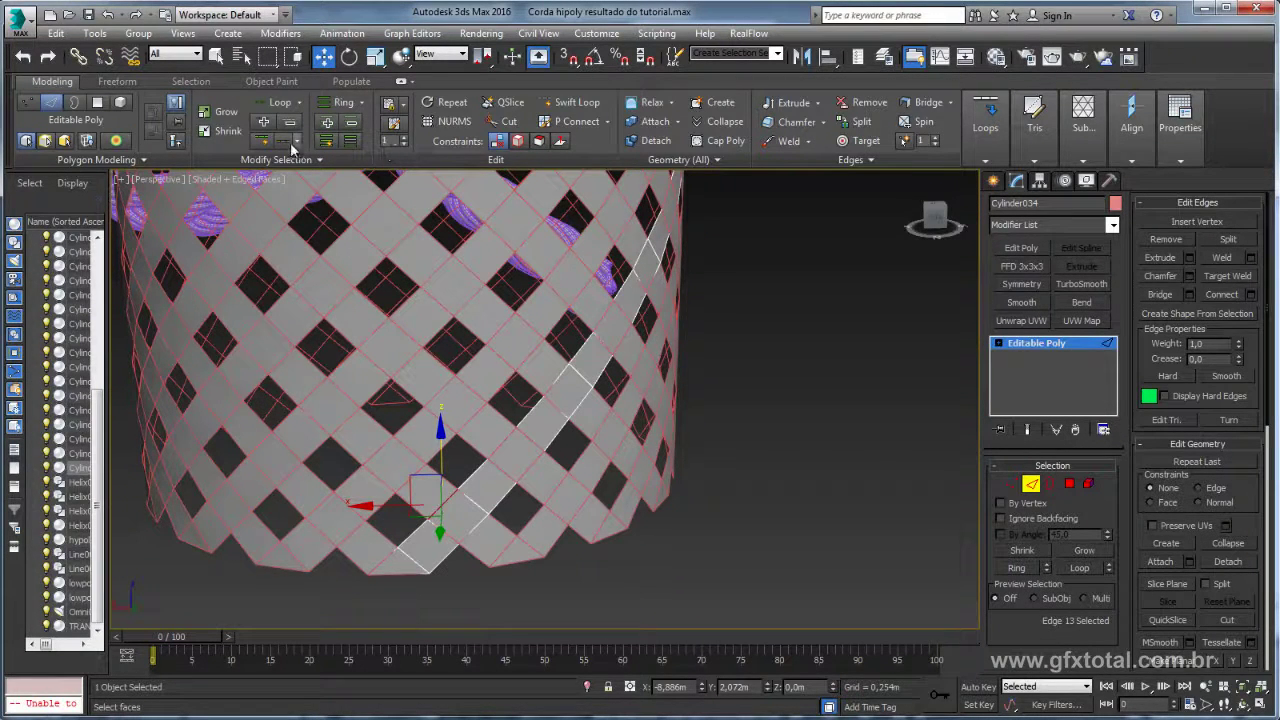
{"action": "left_click", "coordinate": [260, 142]}
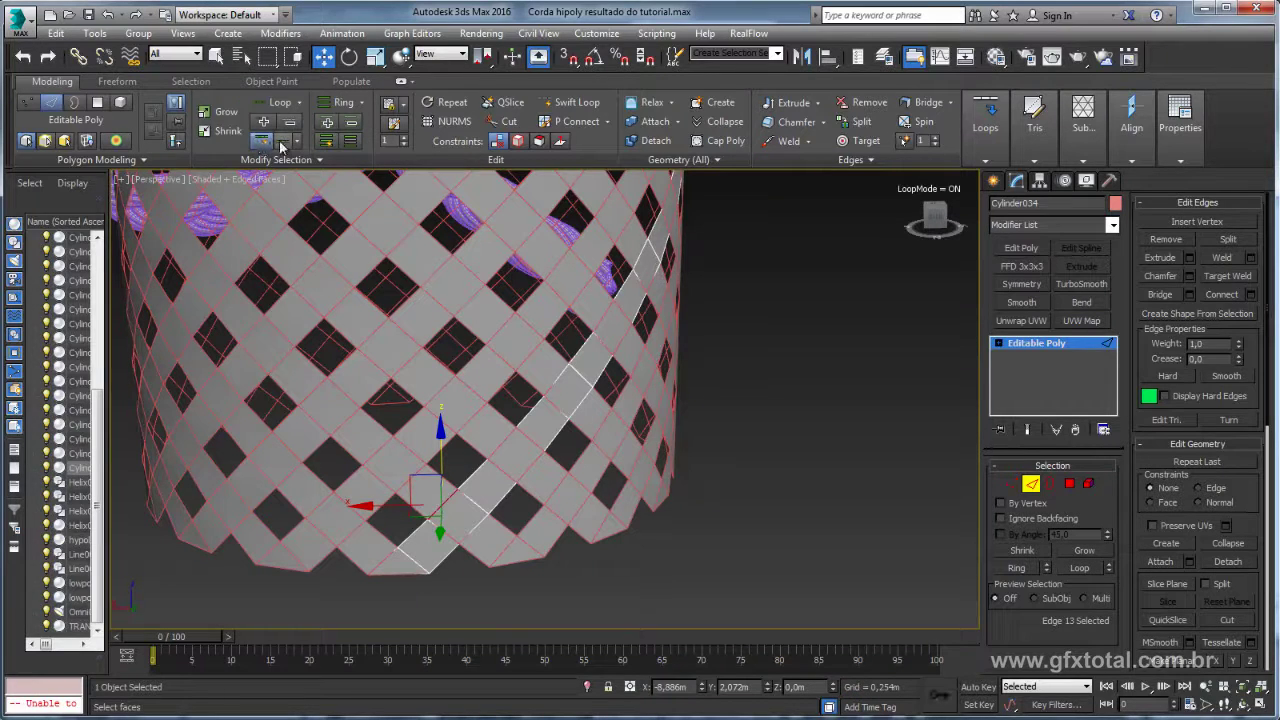
{"action": "left_click", "coordinate": [284, 144]}
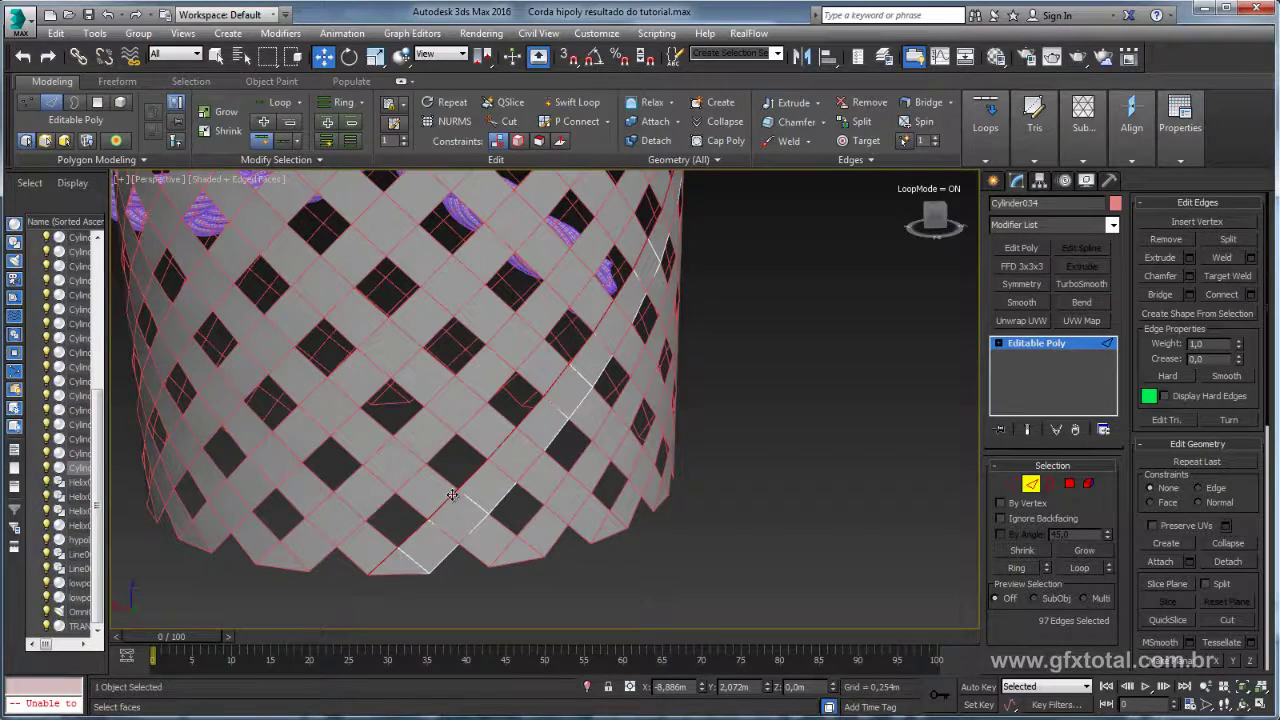
{"action": "left_click", "coordinate": [262, 141]}
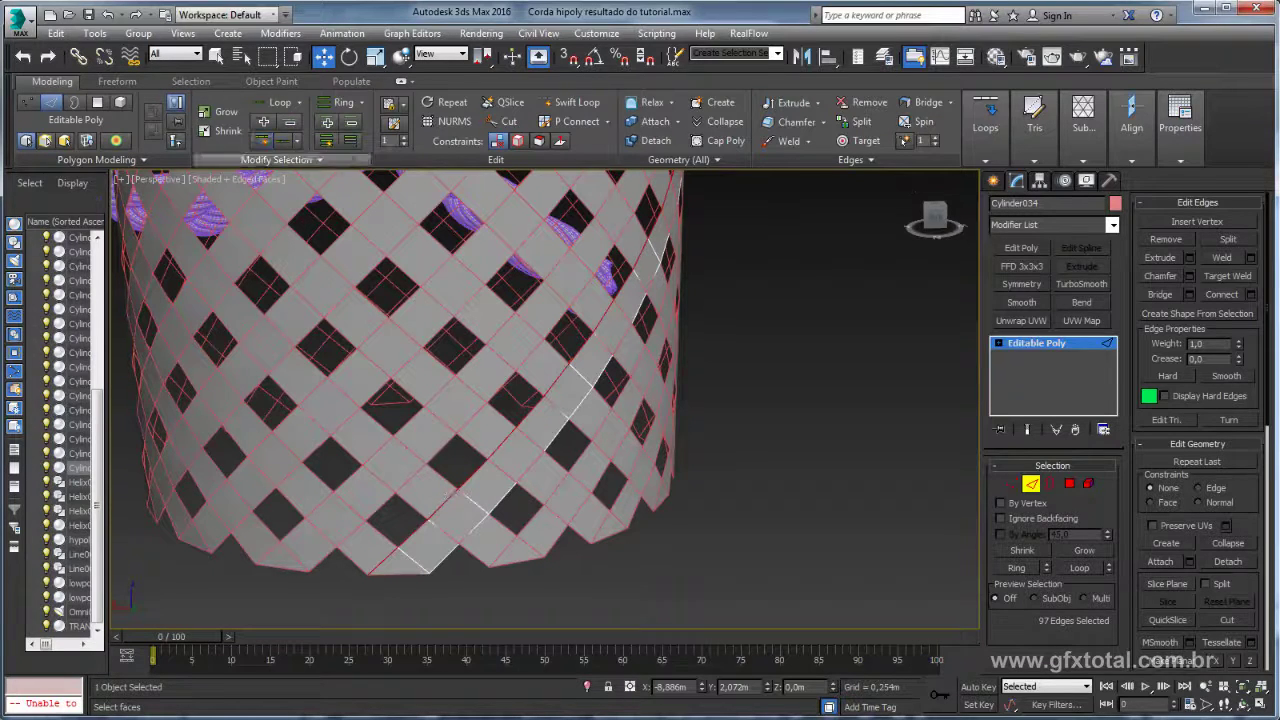
{"action": "left_click", "coordinate": [405, 139]}
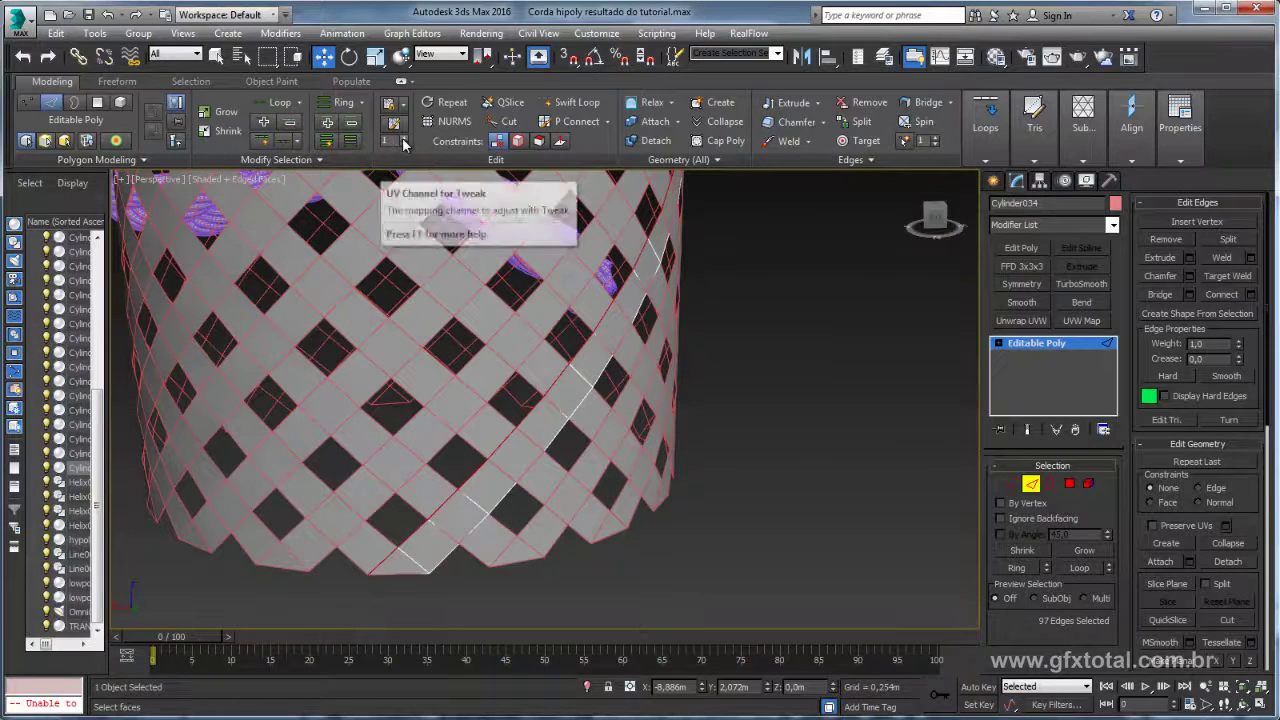
- Select alternate edges along the diagonal strip and convert them to 24 polygons
{"action": "left_click", "coordinate": [388, 557]}
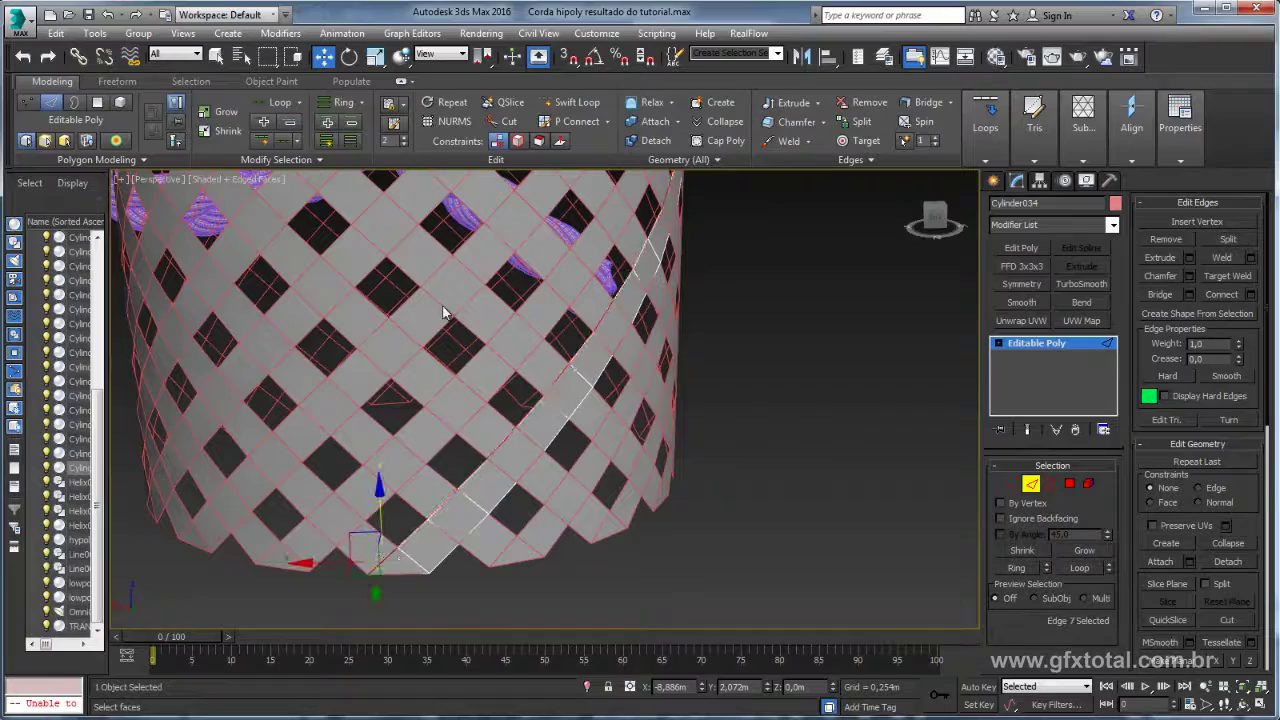
{"action": "left_click", "coordinate": [326, 140]}
{"action": "middle_click_drag", "start_coordinate": [414, 434], "coordinate": [405, 198], "text": "alt"}
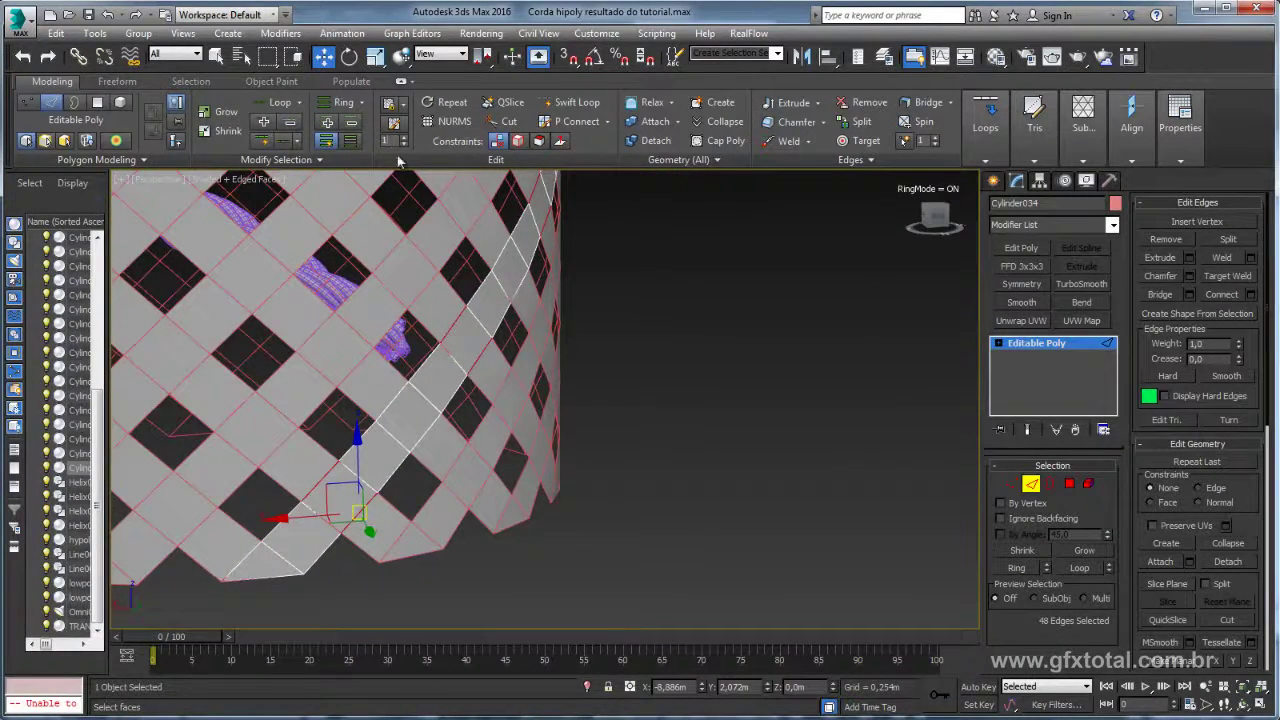
{"action": "middle_click_drag", "start_coordinate": [565, 443], "coordinate": [395, 475], "text": "alt"}
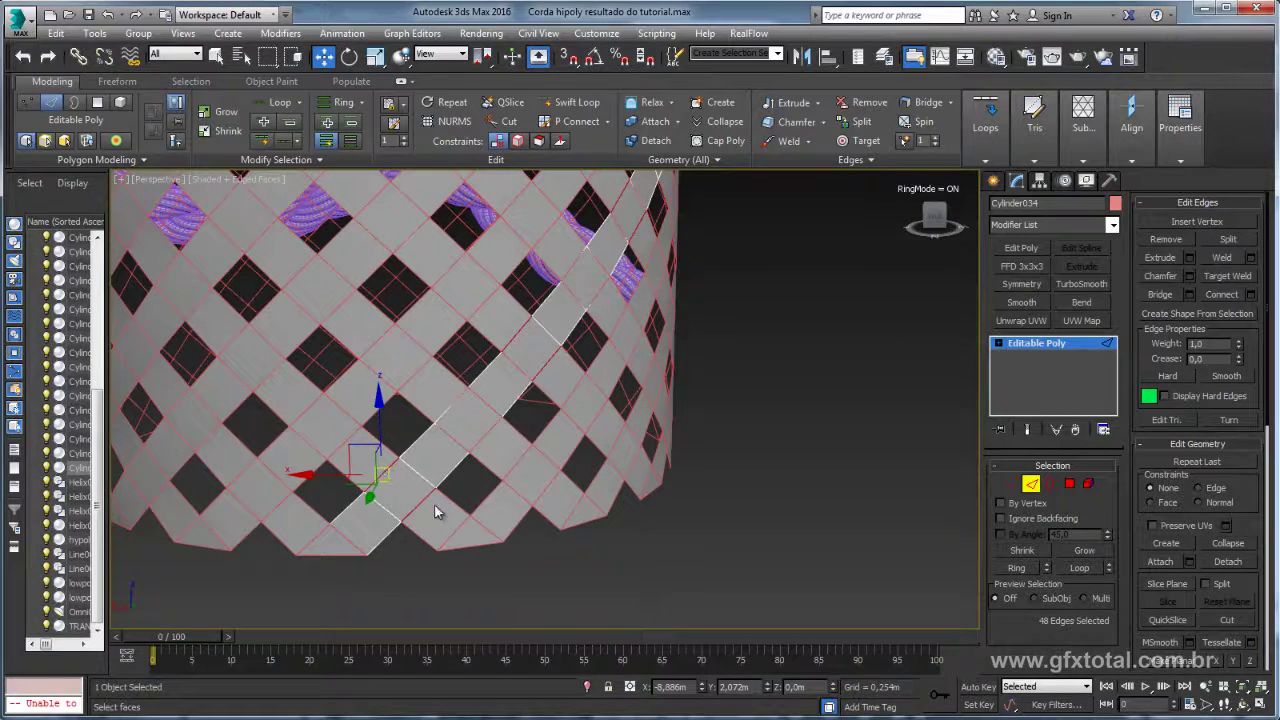
{"action": "left_click", "coordinate": [510, 323]}
{"action": "left_click", "coordinate": [614, 196]}
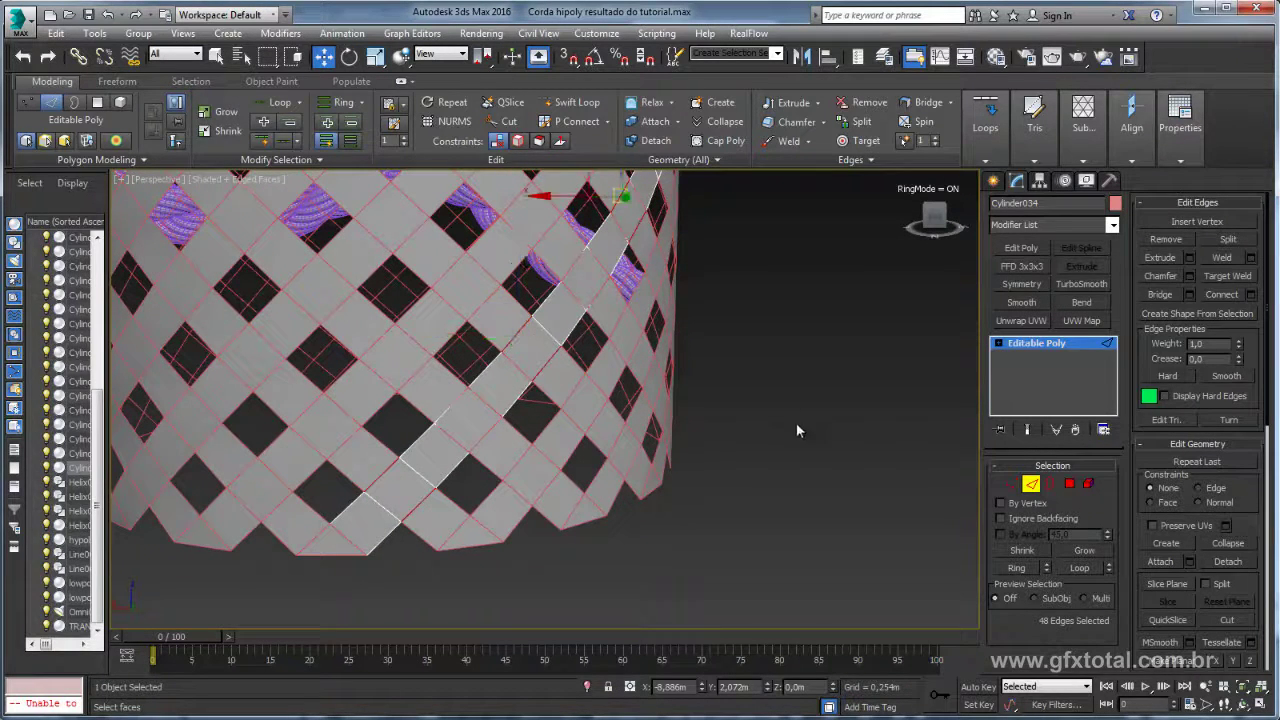
{"action": "left_click", "coordinate": [1069, 484]}
{"action": "scroll", "coordinate": [711, 378], "scroll_direction": "down", "scroll_amount": 3}
{"action": "mouse_move", "coordinate": [666, 420]}
{"action": "middle_mouse_down", "text": "alt"}
{"action": "mouse_move", "coordinate": [661, 493]}
{"action": "mouse_move", "coordinate": [662, 450]}
{"action": "mouse_move", "coordinate": [712, 412]}
{"action": "middle_mouse_up", "text": "alt"}
{"action": "scroll", "coordinate": [662, 445], "scroll_direction": "up", "scroll_amount": 3}
{"action": "scroll", "coordinate": [664, 434], "scroll_direction": "up", "scroll_amount": 2}
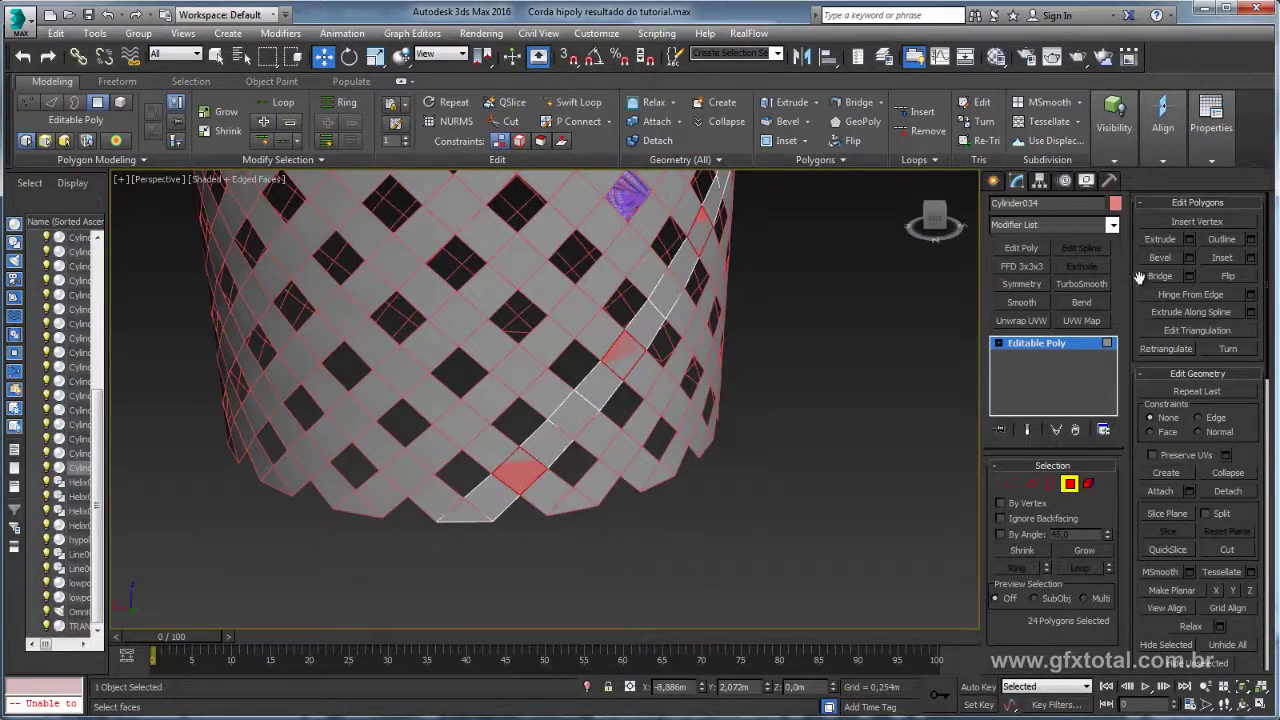
- Add a Push modifier with Push Value 0,015m to bulge Cylinder034's alternate polygons outward
{"action": "left_click", "coordinate": [1112, 224]}
{"action": "scroll", "coordinate": [1110, 256], "scroll_direction": "down", "scroll_amount": 1}
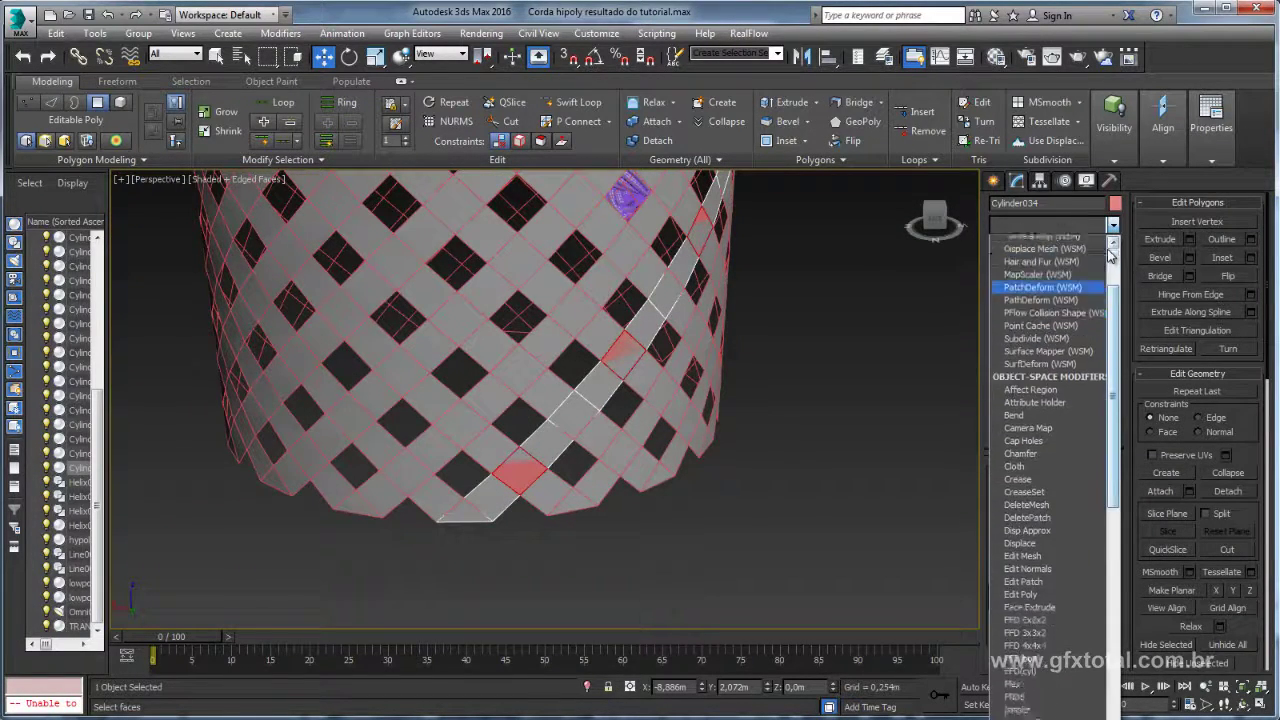
{"action": "type", "text": "Push"}
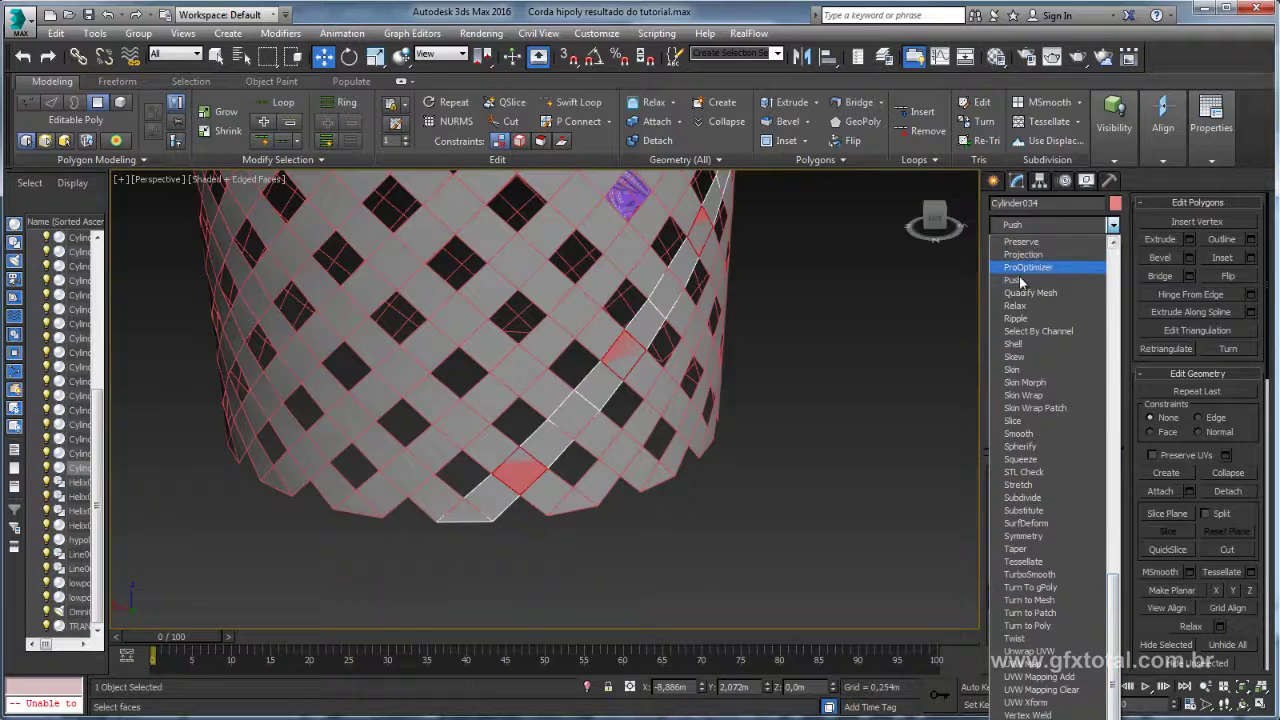
{"action": "left_click", "coordinate": [1016, 280]}
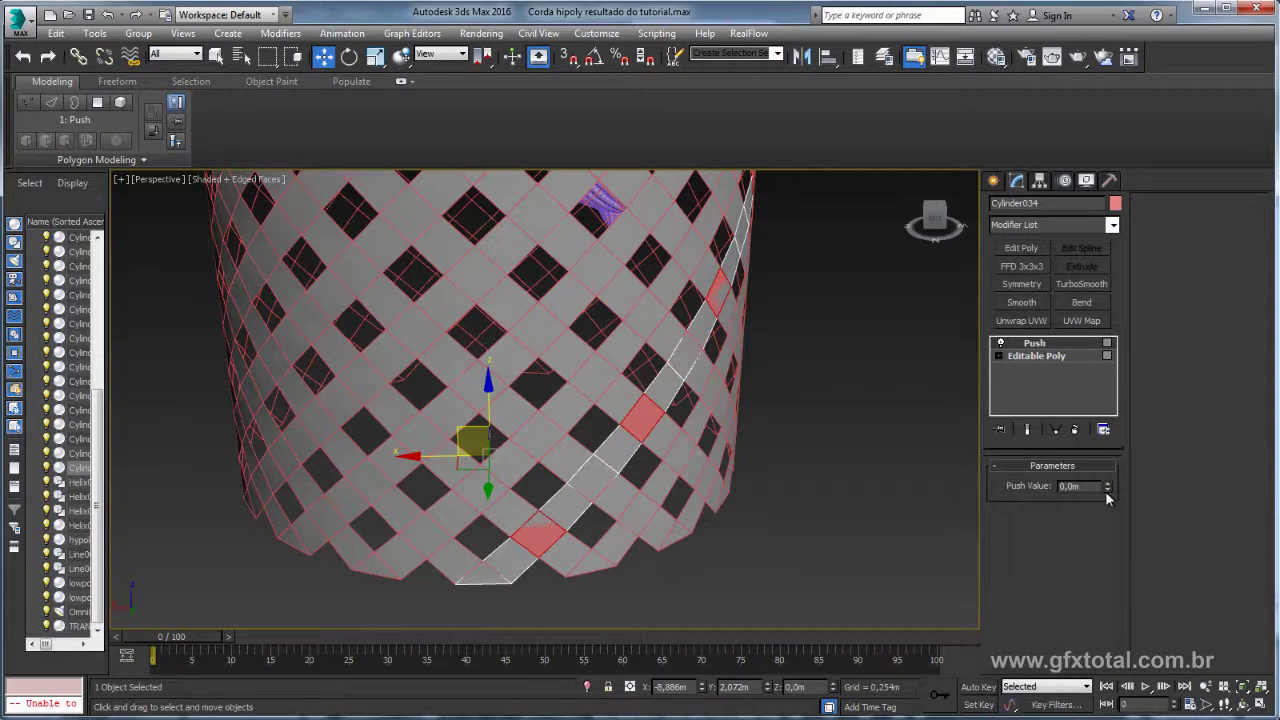
{"action": "mouse_move", "coordinate": [1107, 488]}
{"action": "left_mouse_down"}
{"action": "mouse_move", "coordinate": [1062, 248]}
{"action": "mouse_move", "coordinate": [1080, 565]}
{"action": "mouse_move", "coordinate": [1087, 449]}
{"action": "left_mouse_up"}
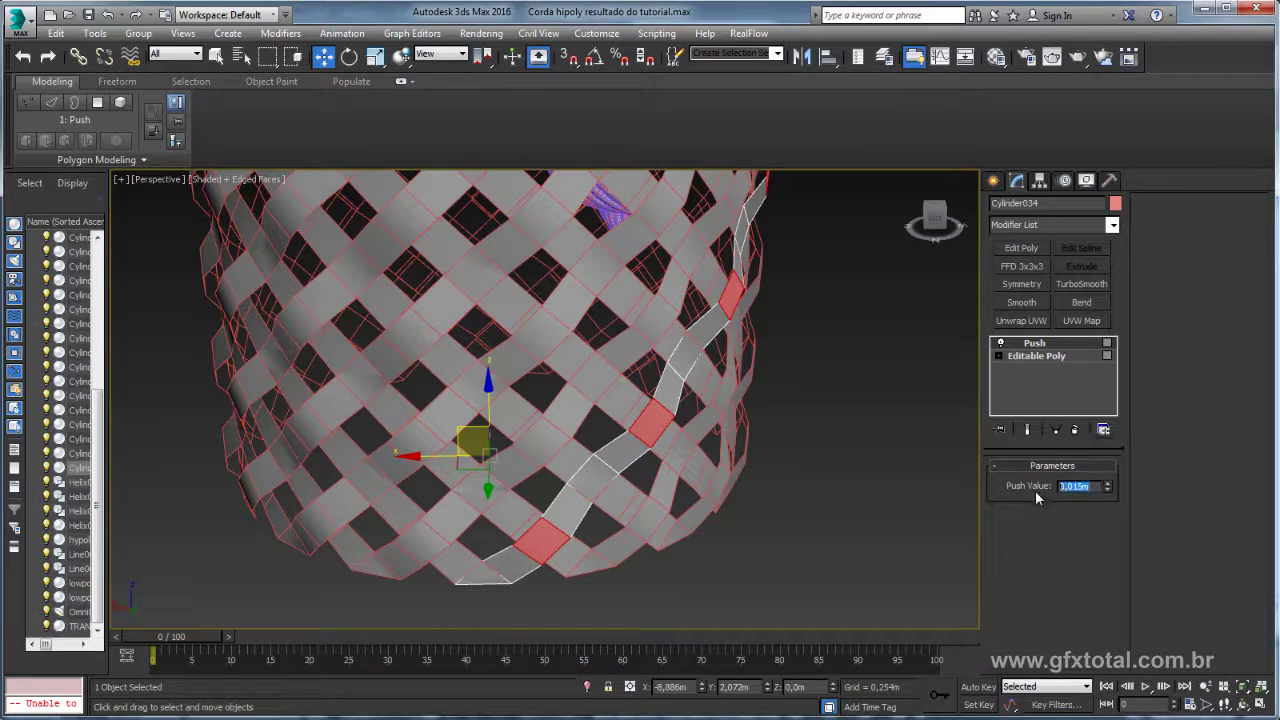
{"action": "middle_click_drag", "start_coordinate": [822, 396], "coordinate": [843, 390]}
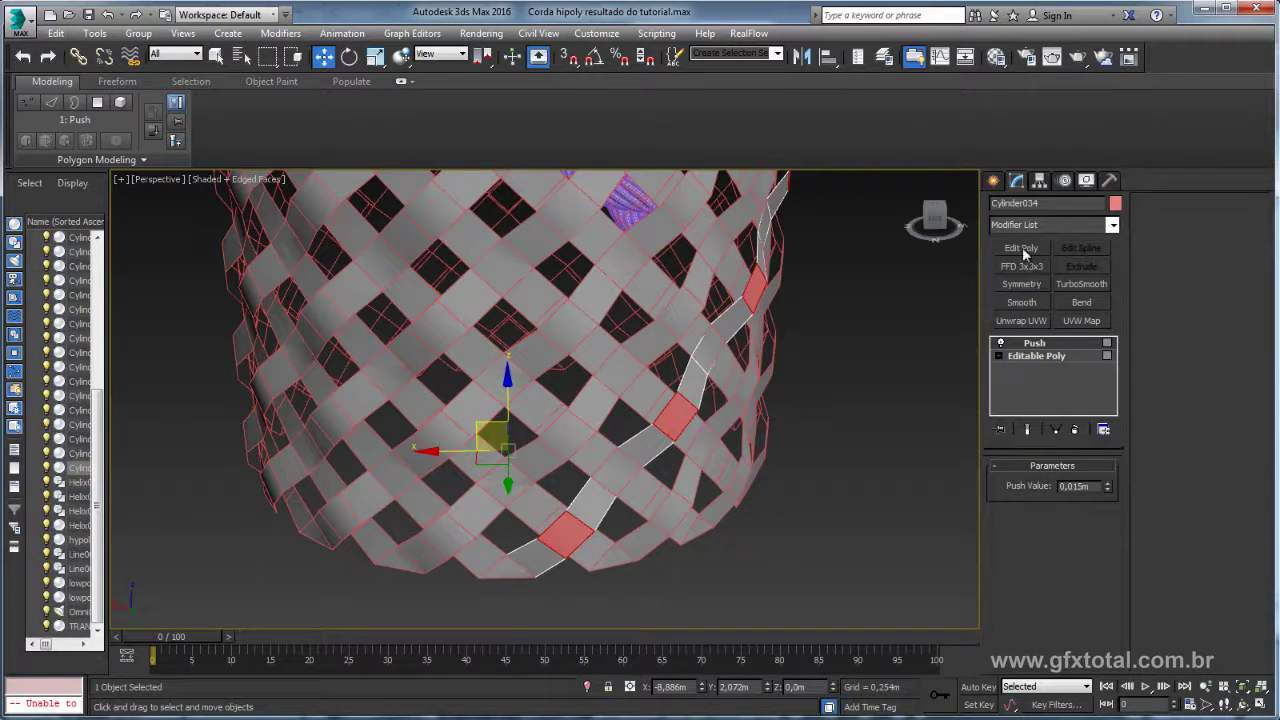
- Add an Edit Poly modifier above Push on Cylinder034
{"action": "left_click", "coordinate": [1111, 227]}
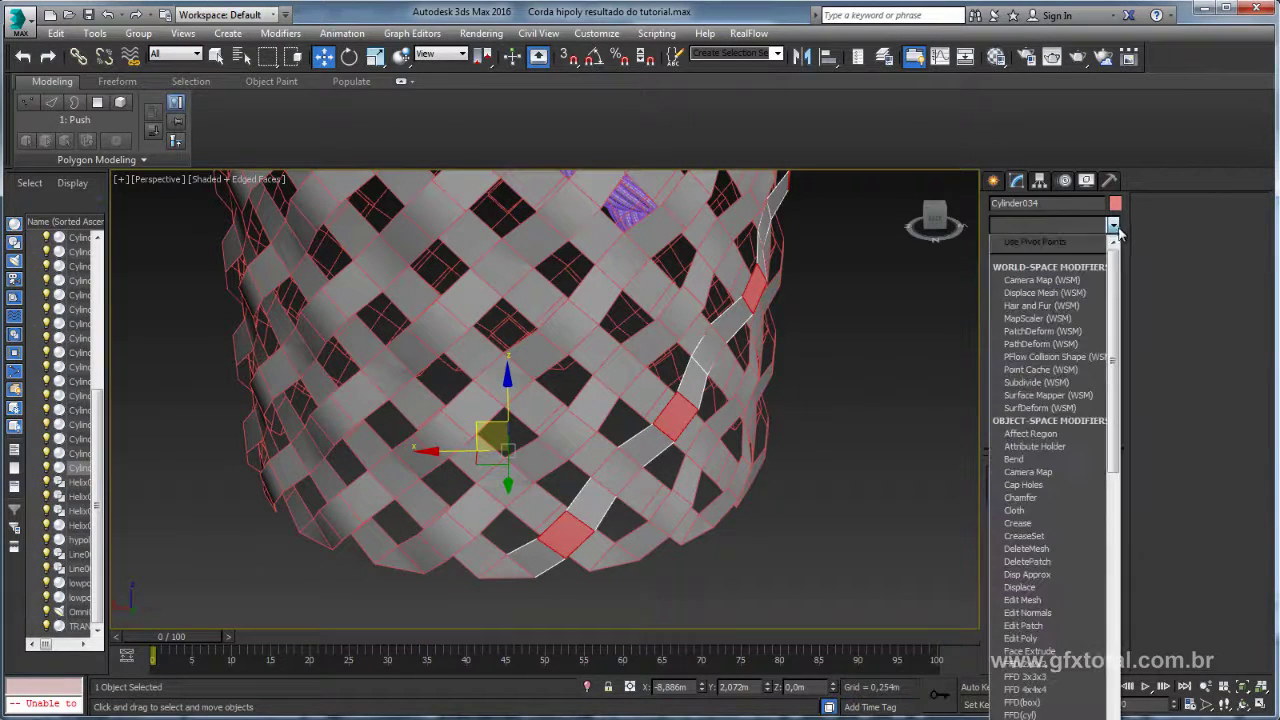
{"action": "left_click", "coordinate": [1019, 186]}
{"action": "left_click", "coordinate": [1020, 248]}
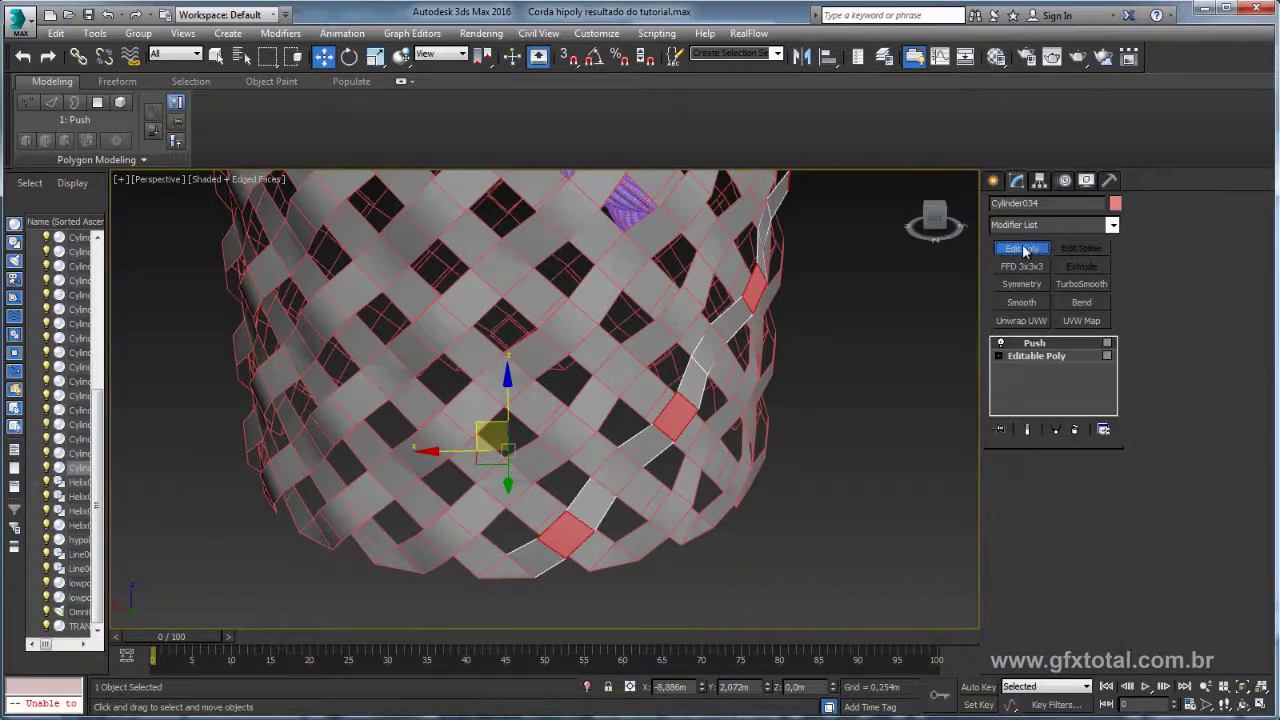
- Select the neighbouring strip Cylinder003 and enter its Polygon level
{"action": "middle_click_drag", "start_coordinate": [699, 417], "coordinate": [732, 405]}
{"action": "left_click", "coordinate": [625, 439]}
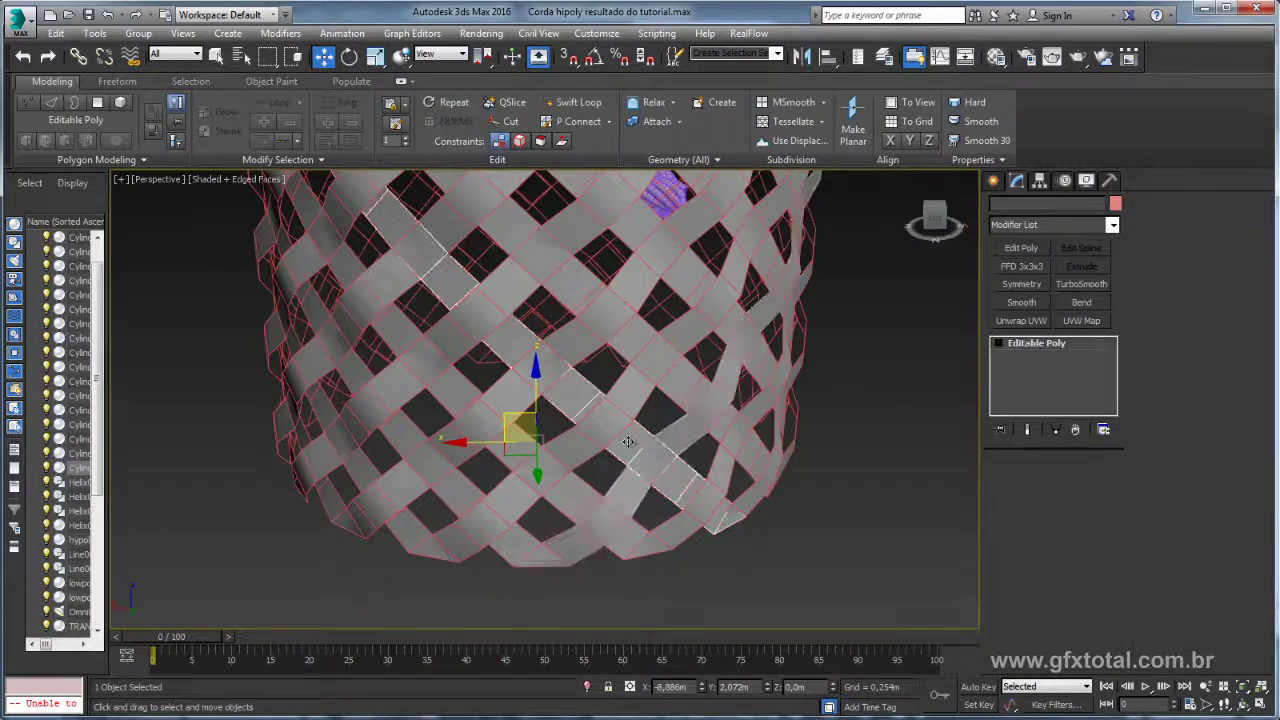
{"action": "middle_click_drag", "start_coordinate": [625, 439], "coordinate": [901, 485], "text": "alt"}
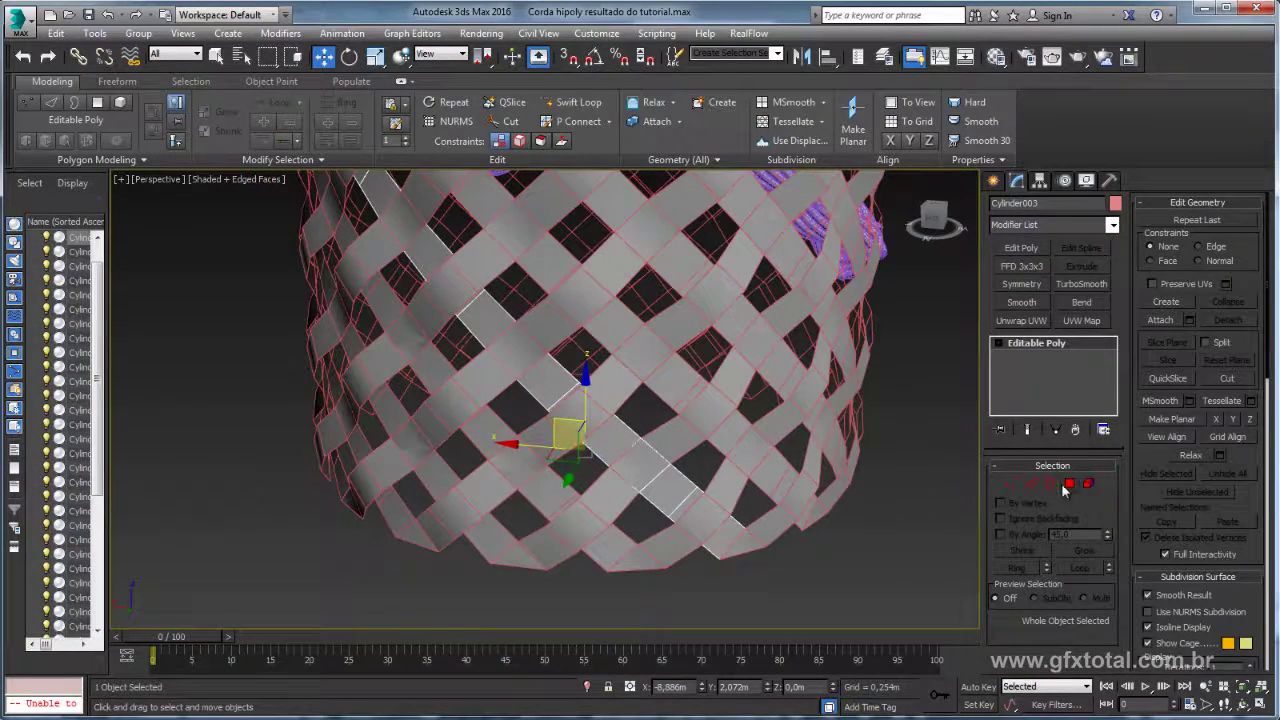
{"action": "left_click", "coordinate": [1069, 484]}
{"action": "scroll", "coordinate": [650, 400], "scroll_direction": "down", "scroll_amount": 3}
{"action": "left_click", "coordinate": [656, 417]}
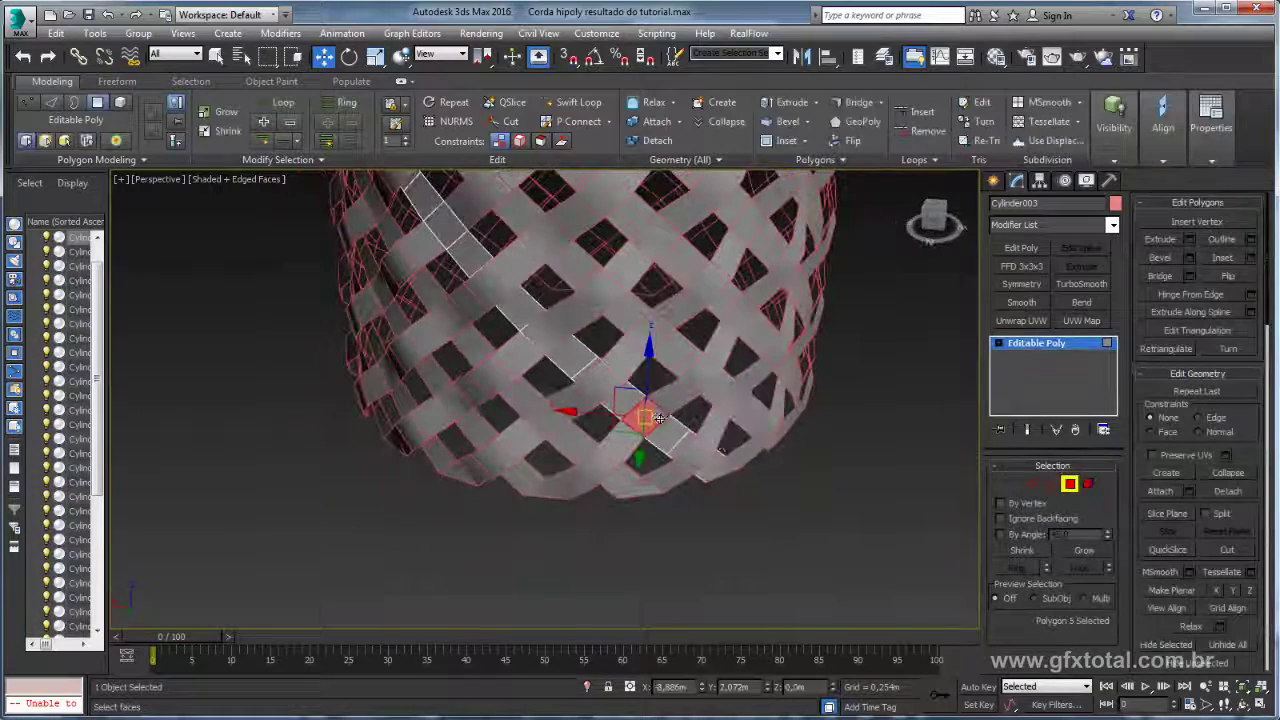
- Select 50 alternating edges along Cylinder003's strip with Dot Loop
{"action": "left_click", "coordinate": [1031, 484]}
{"action": "double_click", "coordinate": [655, 405]}
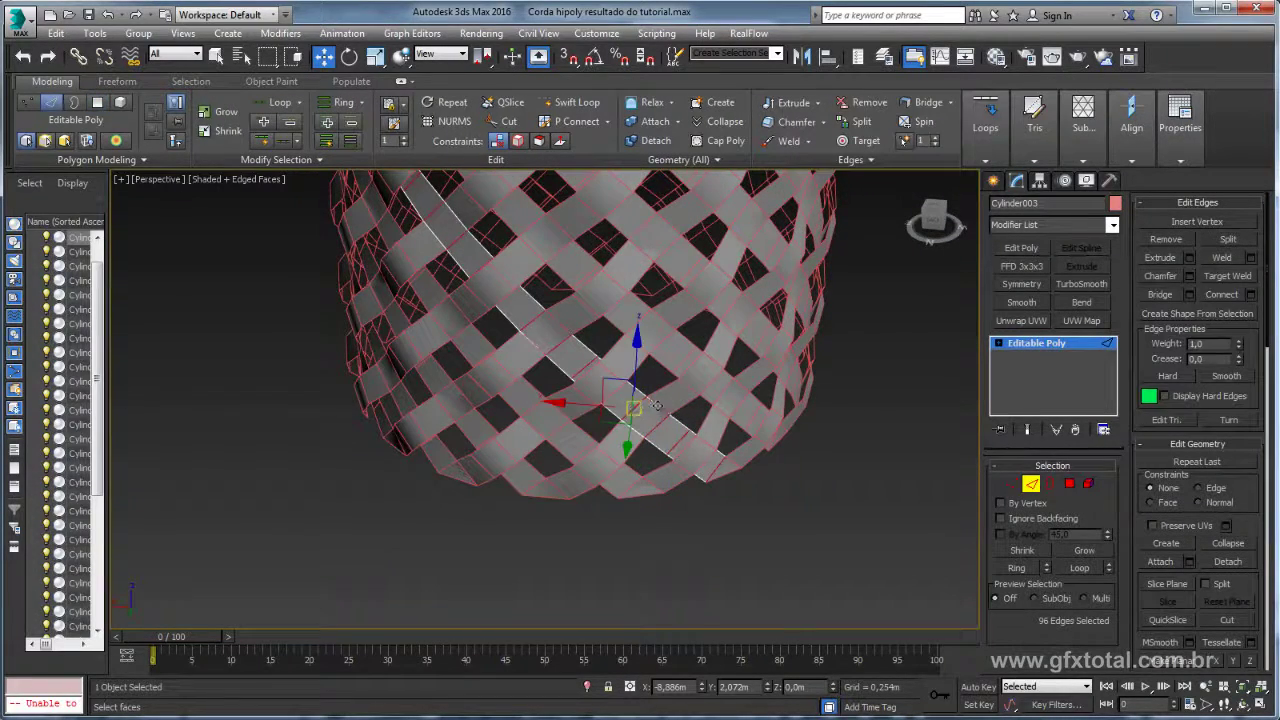
{"action": "mouse_move", "coordinate": [655, 405]}
{"action": "middle_mouse_down", "text": "alt"}
{"action": "mouse_move", "coordinate": [689, 423]}
{"action": "mouse_move", "coordinate": [700, 460]}
{"action": "middle_mouse_up", "text": "alt"}
{"action": "left_click", "coordinate": [689, 423]}
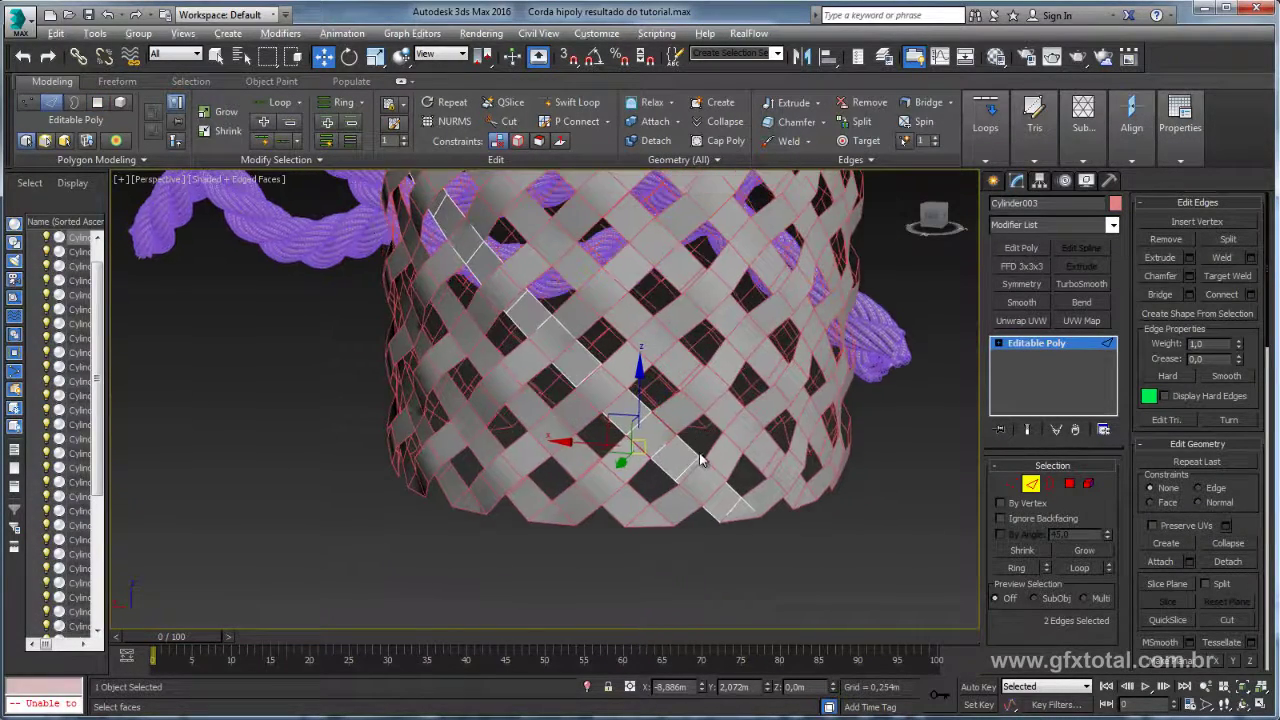
{"action": "scroll", "coordinate": [700, 460], "scroll_direction": "up", "scroll_amount": 2}
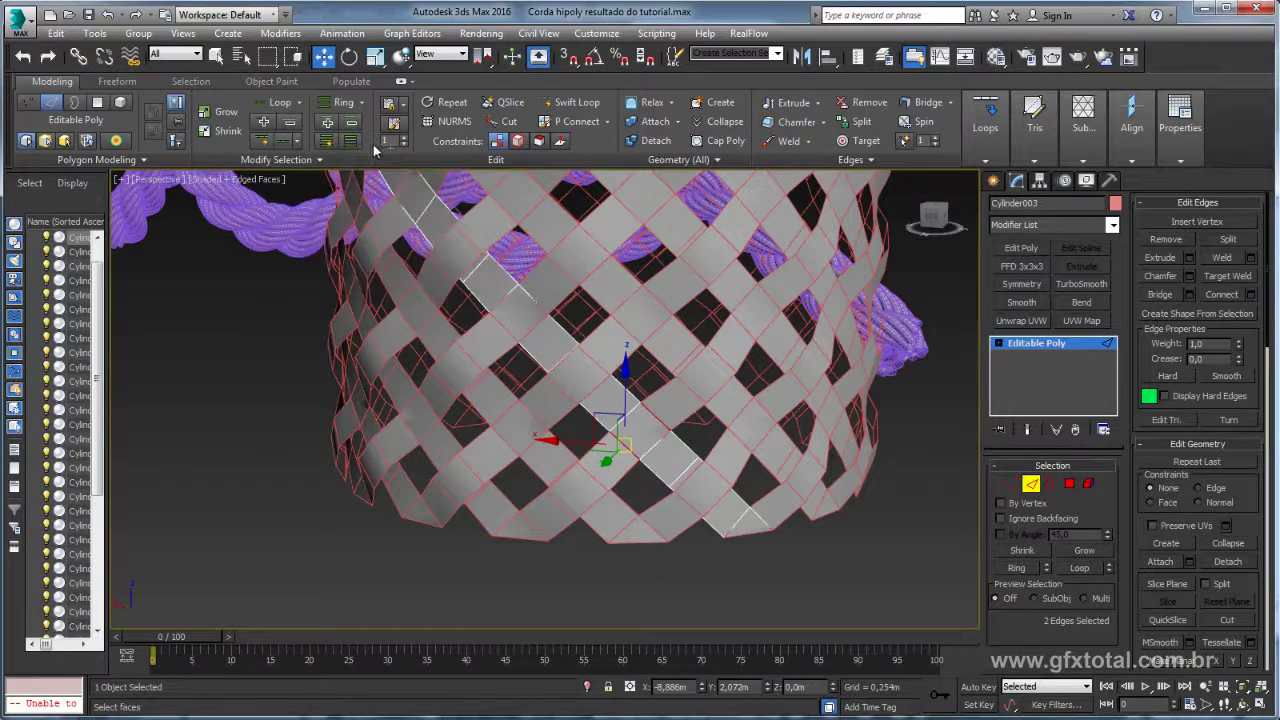
{"action": "left_click", "coordinate": [284, 146]}
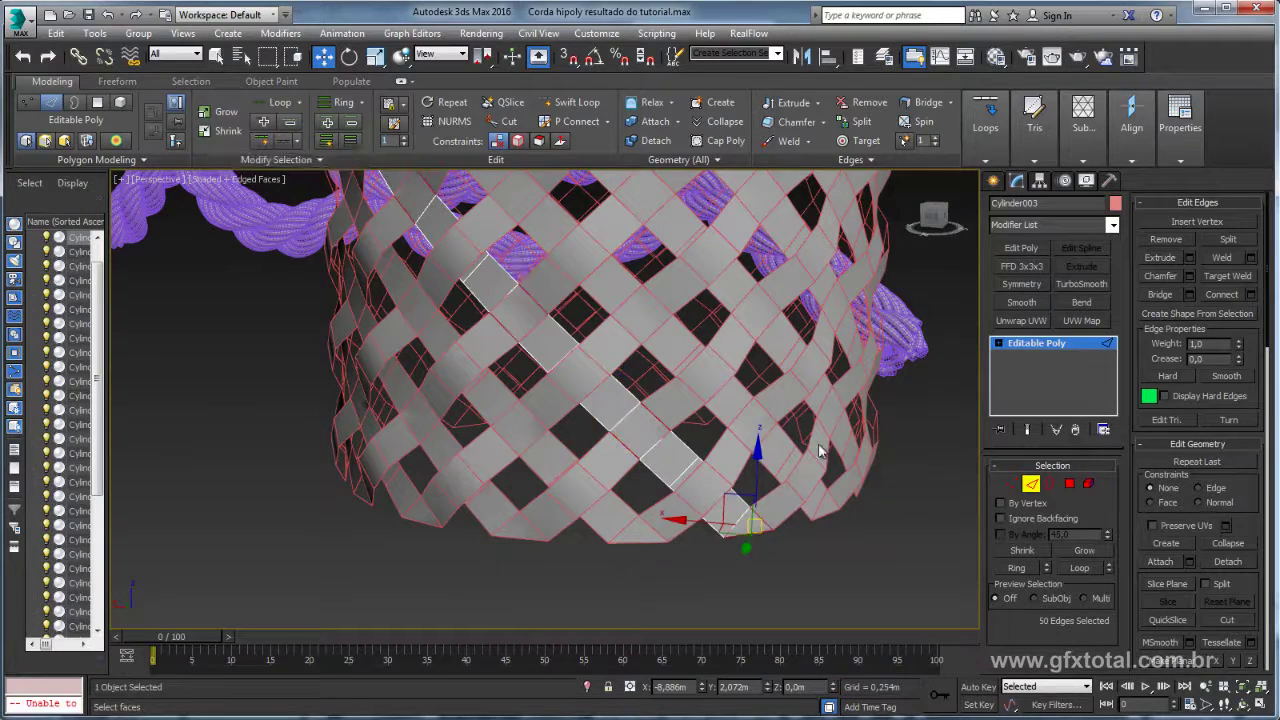
- Convert the edges to 25 polygons and push them outward 0,015m with a Push modifier
{"action": "left_click", "coordinate": [1069, 484]}
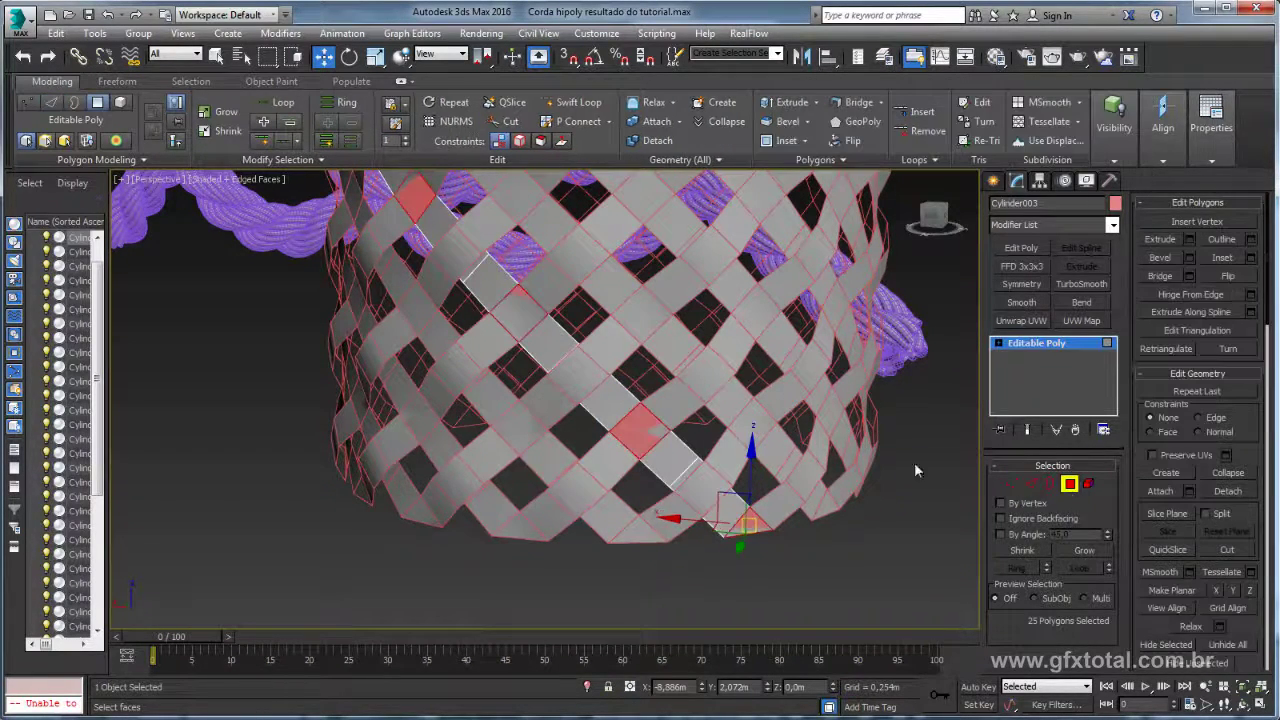
{"action": "middle_click_drag", "start_coordinate": [638, 402], "coordinate": [644, 424], "text": "alt"}
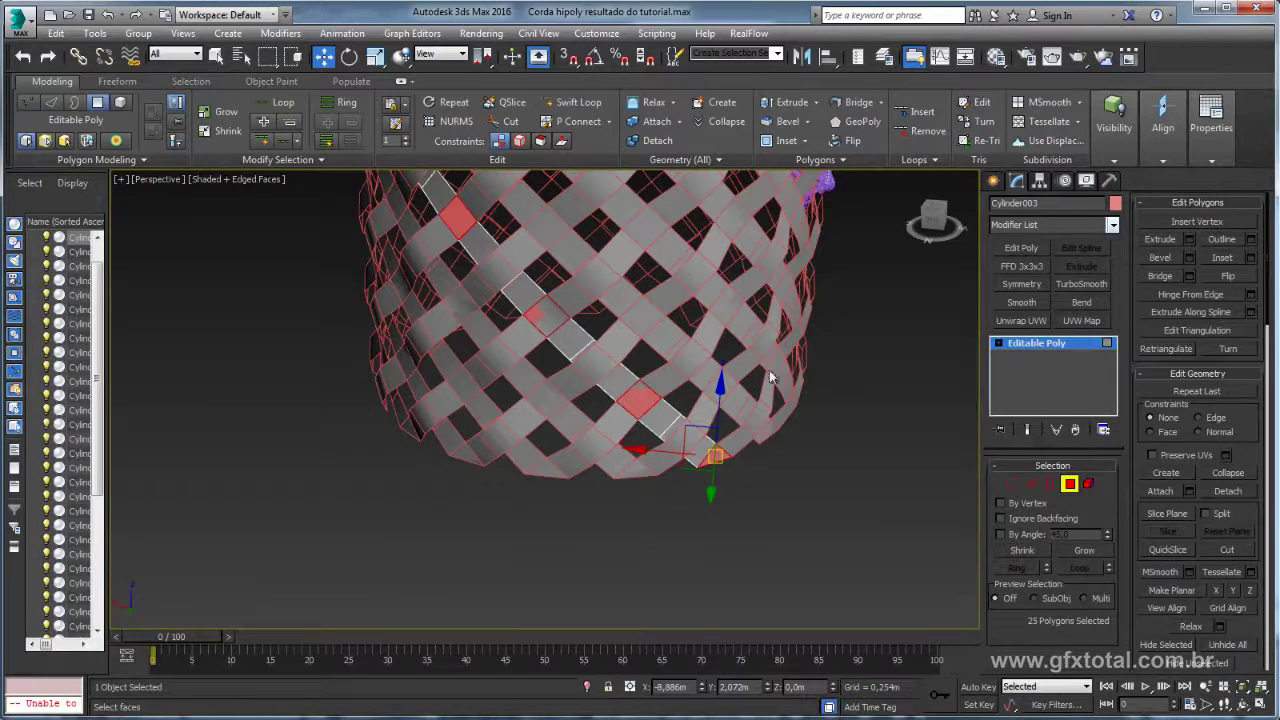
{"action": "type", "text": "xpu"}
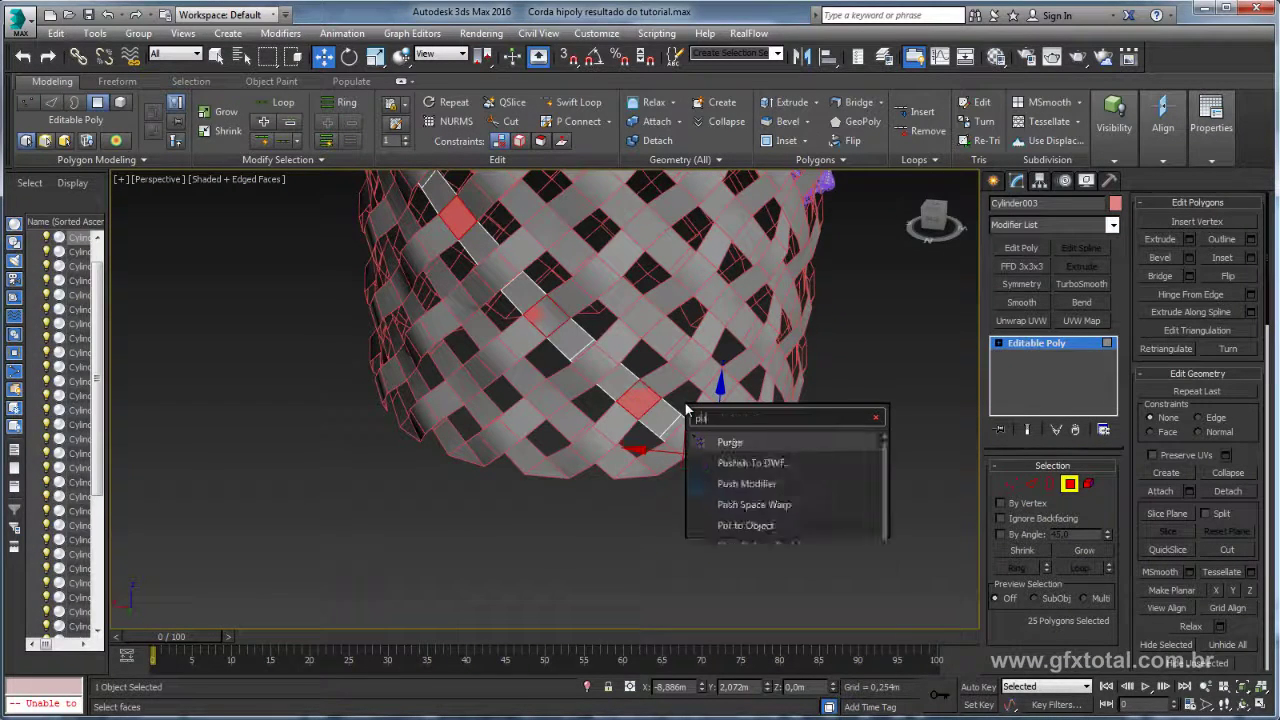
{"action": "type", "text": "sh"}
{"action": "key", "text": "Return"}
{"action": "mouse_move", "coordinate": [686, 410]}
{"action": "middle_mouse_down", "text": "alt"}
{"action": "mouse_move", "coordinate": [663, 408]}
{"action": "mouse_move", "coordinate": [686, 408]}
{"action": "middle_mouse_up", "text": "alt"}
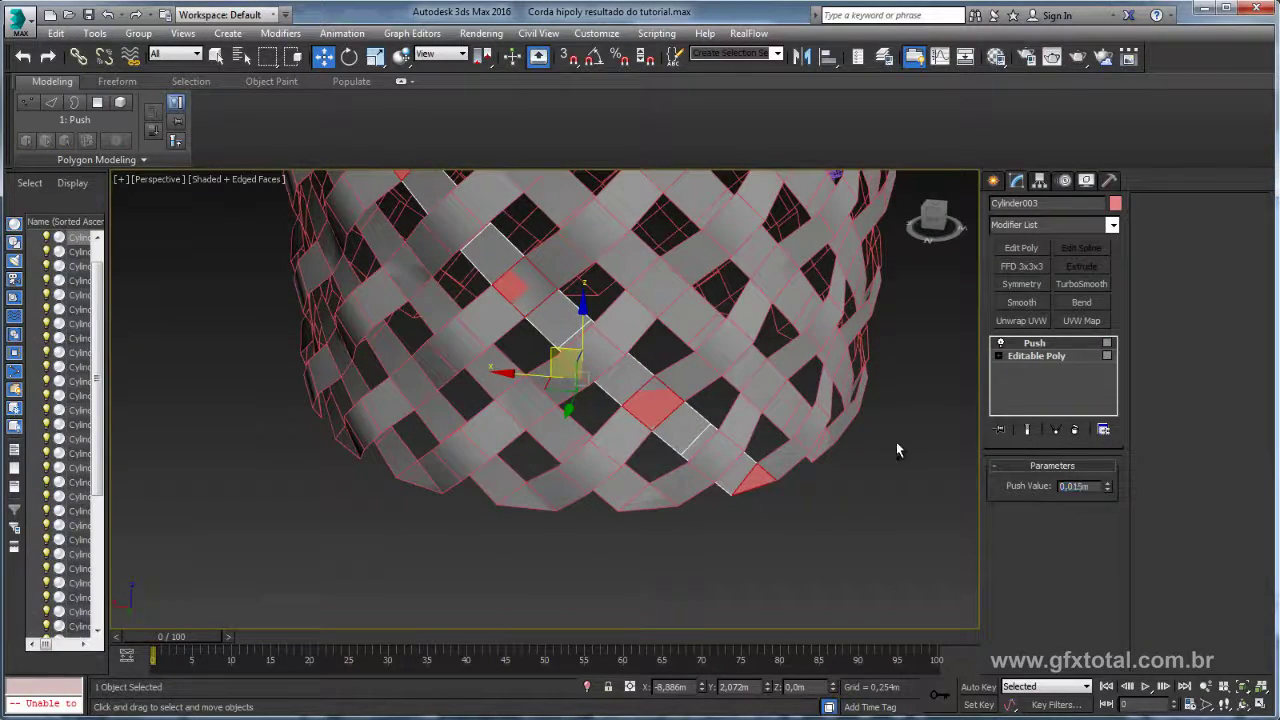
{"action": "mouse_move", "coordinate": [896, 450]}
{"action": "middle_mouse_down", "text": "alt"}
{"action": "mouse_move", "coordinate": [782, 481]}
{"action": "mouse_move", "coordinate": [756, 470]}
{"action": "mouse_move", "coordinate": [790, 462]}
{"action": "middle_mouse_up", "text": "alt"}
{"action": "scroll", "coordinate": [816, 455], "scroll_direction": "up", "scroll_amount": 3}
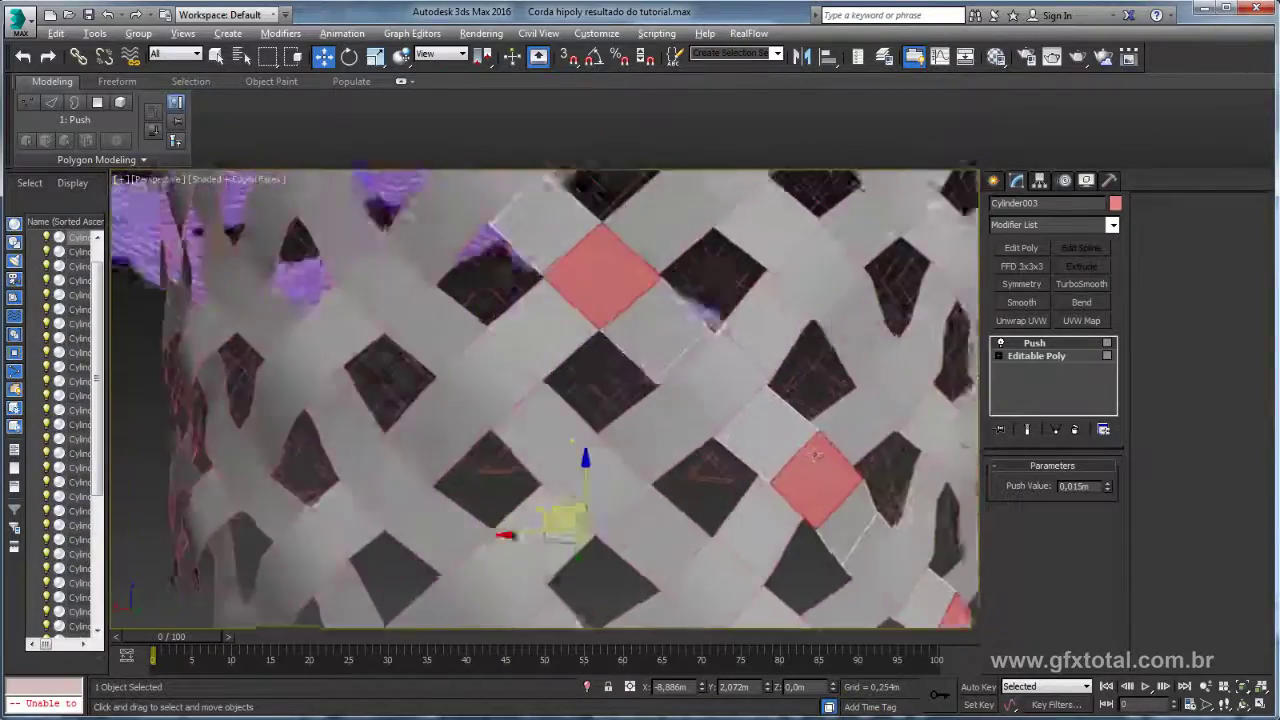
{"action": "scroll", "coordinate": [816, 455], "scroll_direction": "down", "scroll_amount": 3}
{"action": "scroll", "coordinate": [790, 450], "scroll_direction": "down", "scroll_amount": 3}
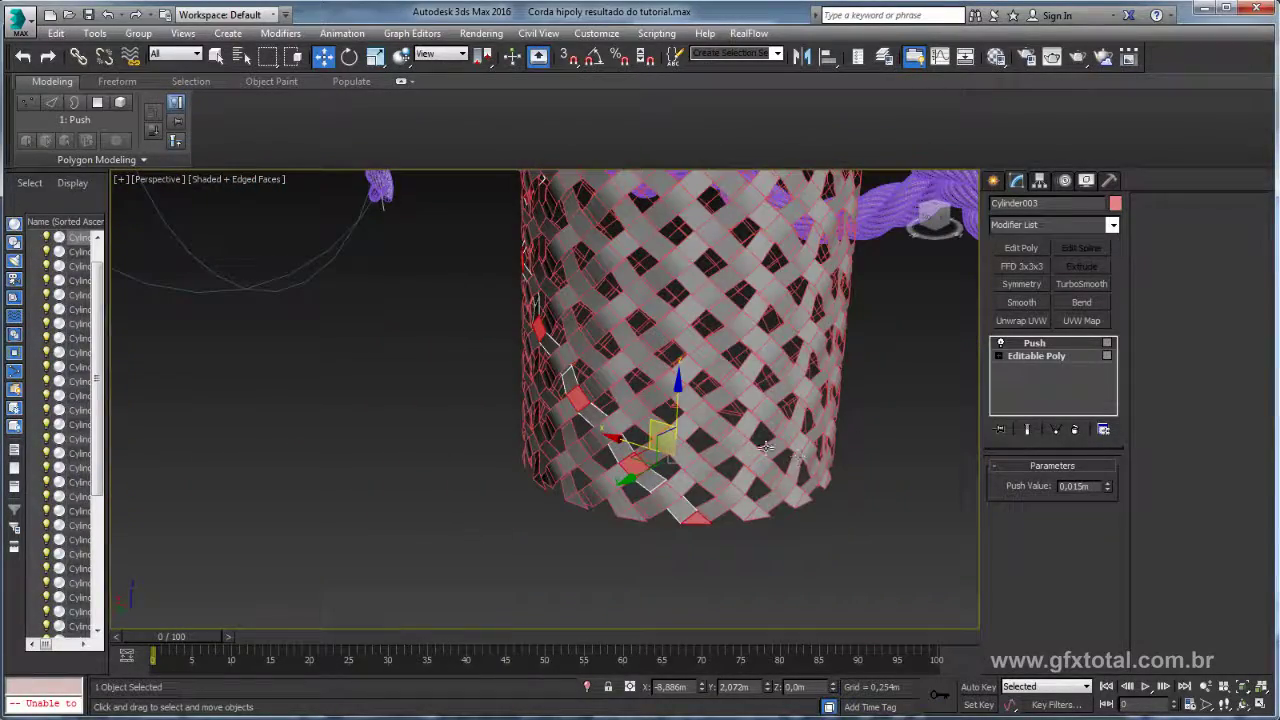
- Add an Edit Poly above Cylinder003's Push and select the basket strips
{"action": "left_click", "coordinate": [1021, 247]}
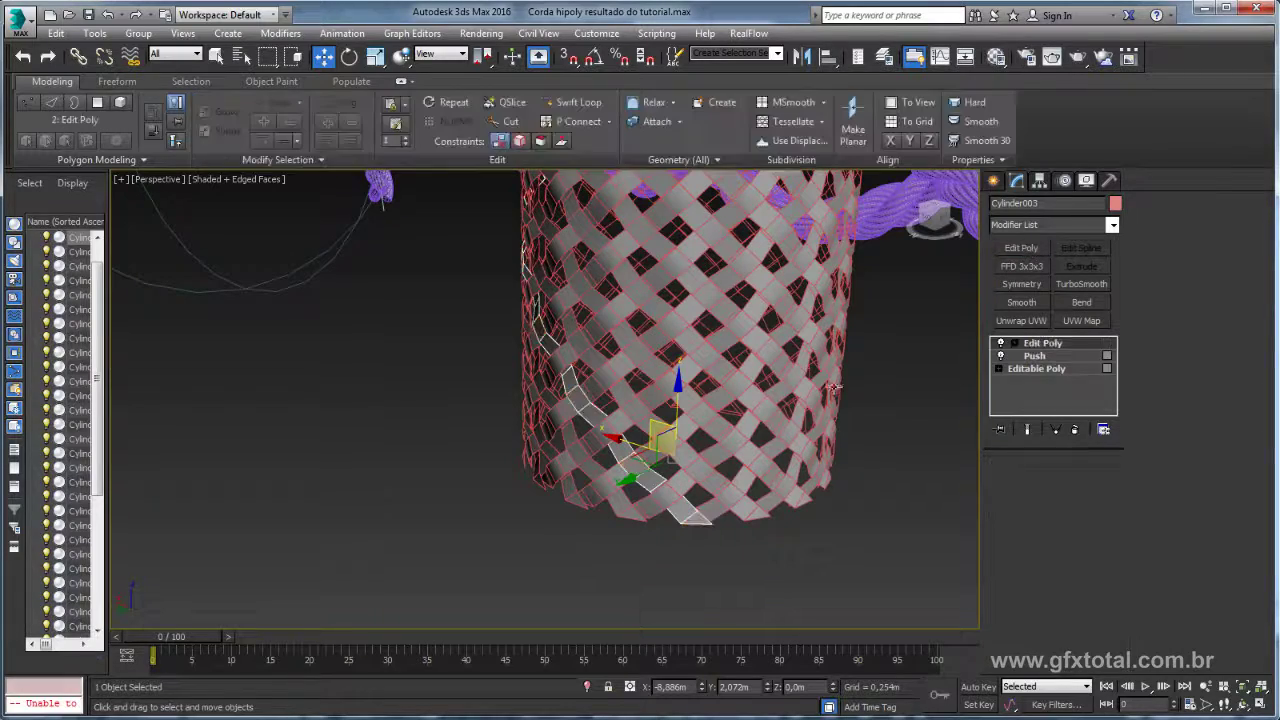
{"action": "mouse_move", "coordinate": [790, 460]}
{"action": "middle_mouse_down", "text": "alt"}
{"action": "mouse_move", "coordinate": [830, 476]}
{"action": "mouse_move", "coordinate": [885, 460]}
{"action": "middle_mouse_up", "text": "alt"}
{"action": "key", "text": "ctrl+a"}
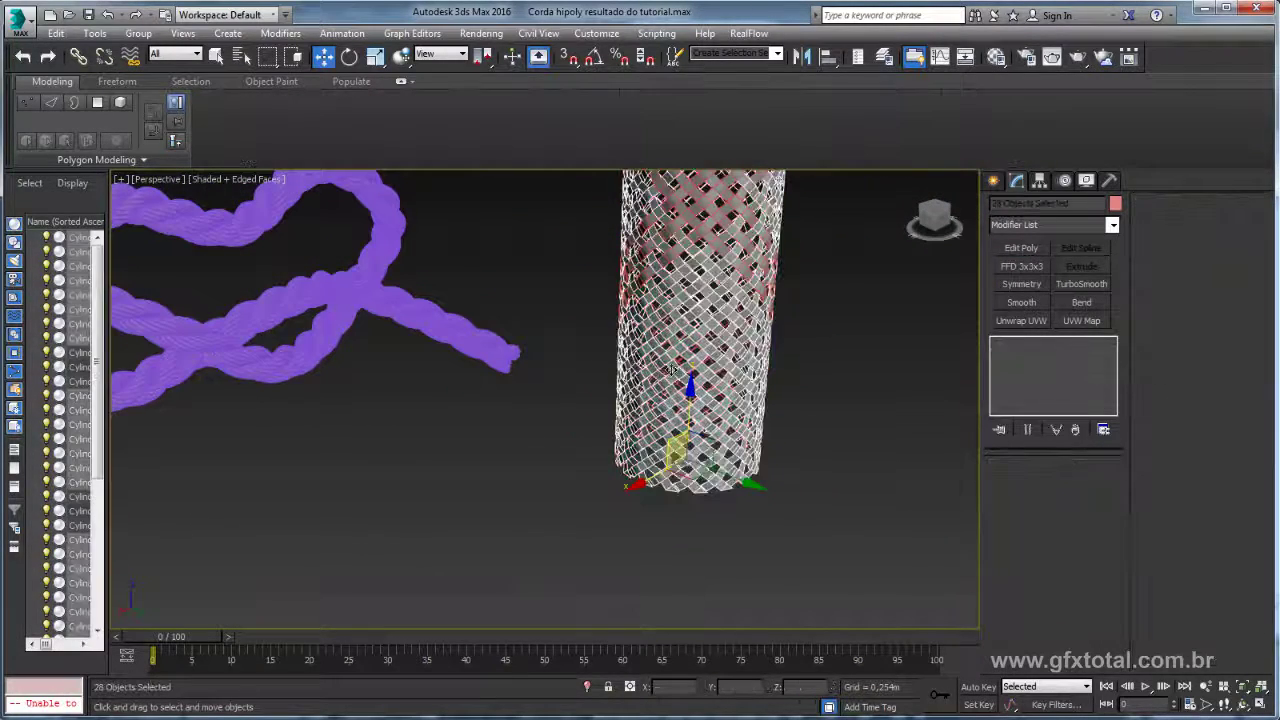
{"action": "right_click", "coordinate": [671, 368]}
{"action": "scroll", "coordinate": [552, 395], "scroll_direction": "down", "scroll_amount": 2}
{"action": "middle_click_drag", "start_coordinate": [571, 343], "coordinate": [572, 298], "text": "alt"}
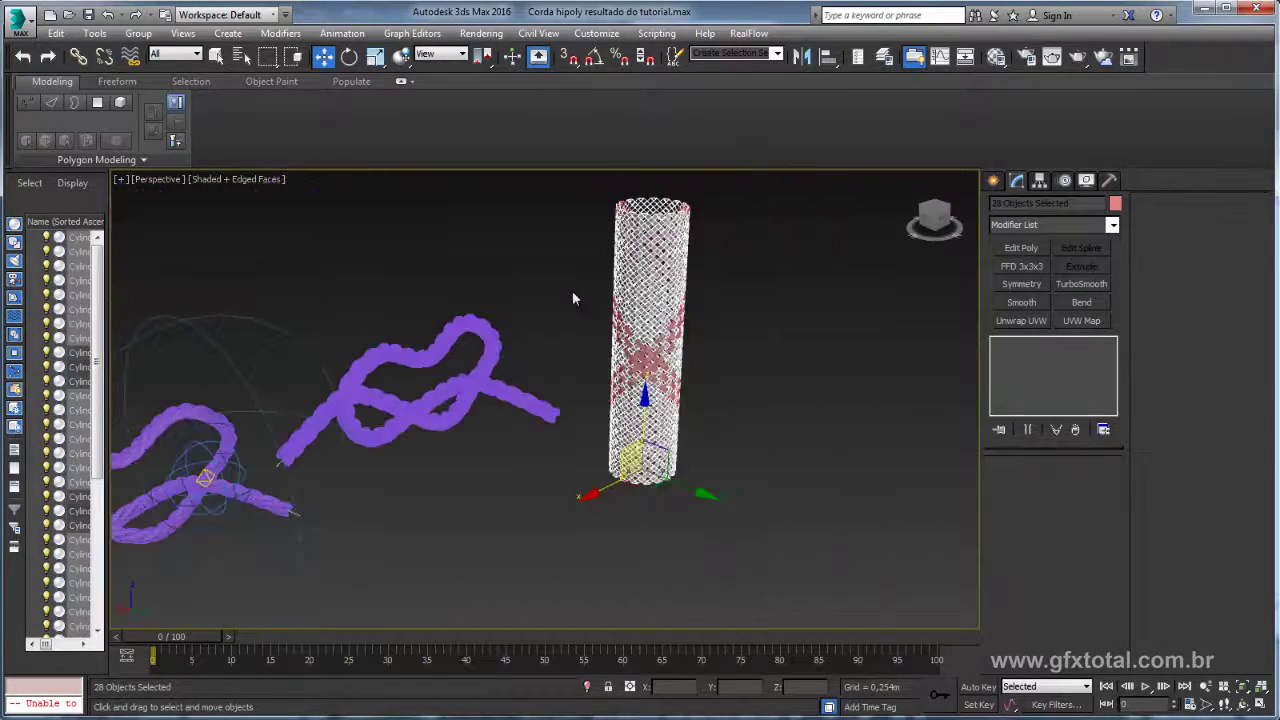
{"action": "left_click_drag", "start_coordinate": [719, 375], "coordinate": [718, 372]}
{"action": "right_click", "coordinate": [657, 338]}
- Convert all strips to Editable Poly, isolate them and pick one cylinder
{"action": "left_click", "coordinate": [596, 208]}
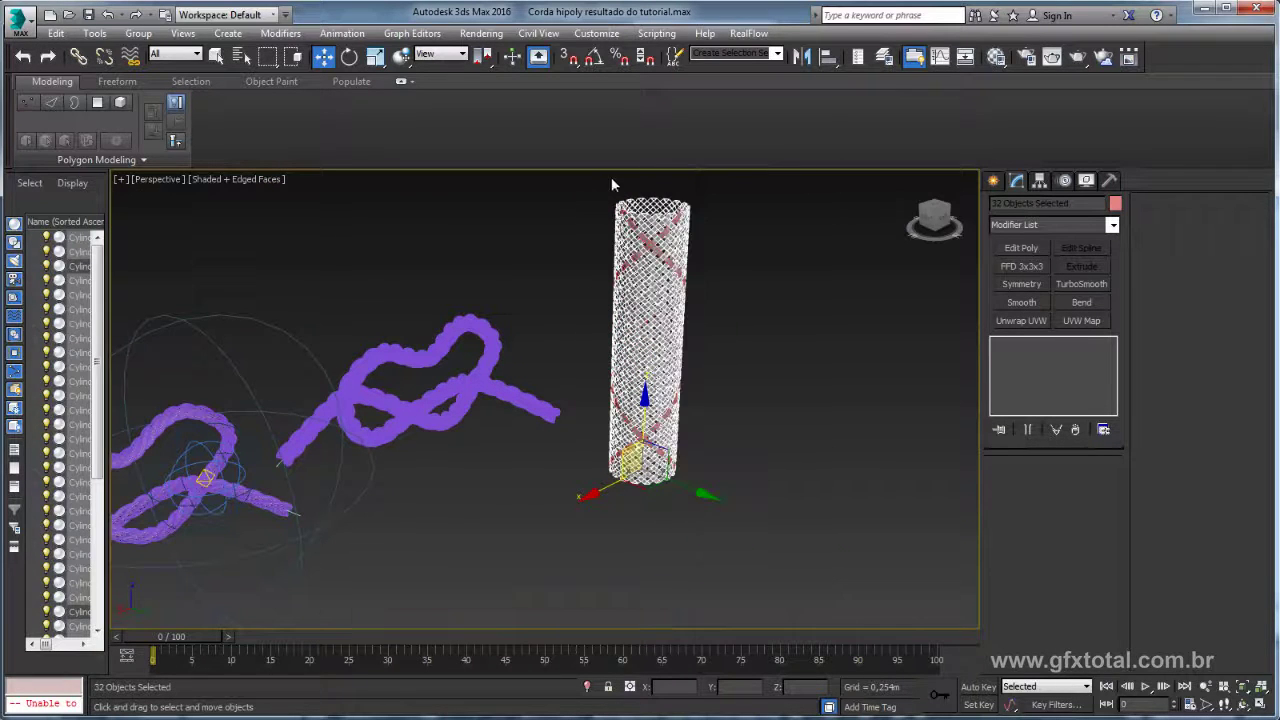
{"action": "left_click", "coordinate": [680, 440], "text": "ctrl"}
{"action": "right_click", "coordinate": [668, 366]}
{"action": "mouse_move", "coordinate": [745, 527]}
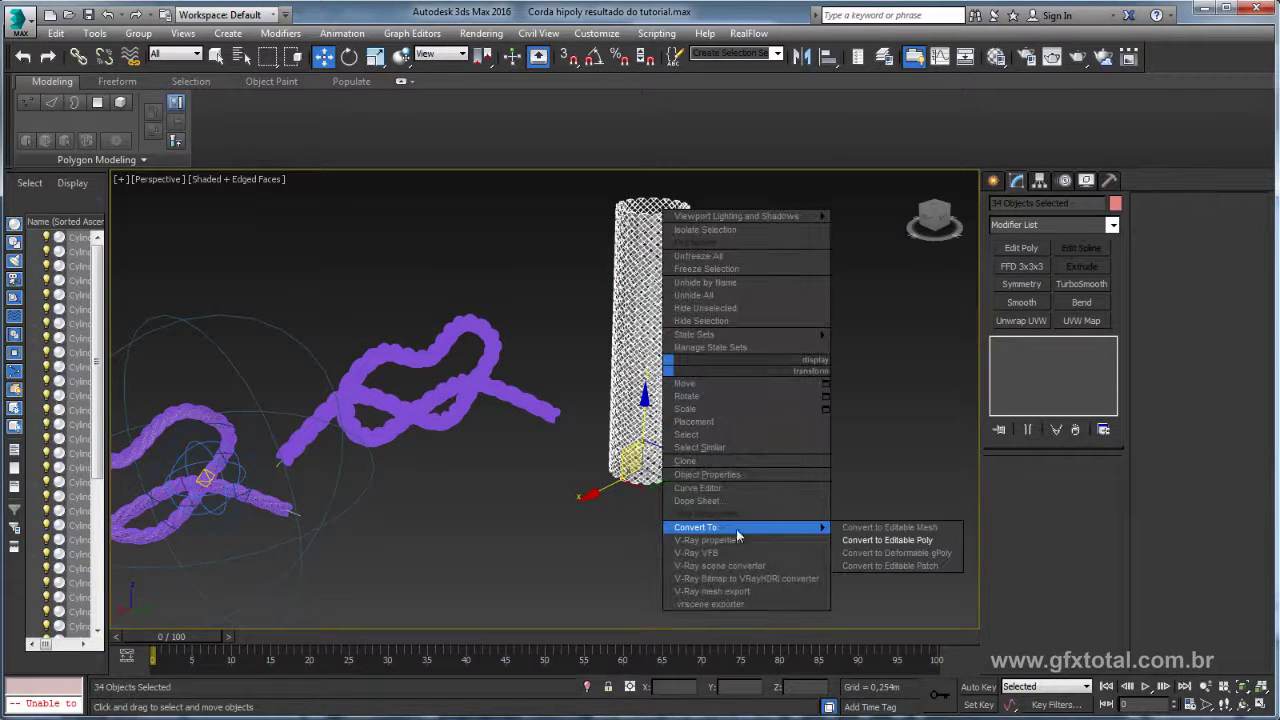
{"action": "left_click", "coordinate": [905, 527]}
{"action": "middle_click_drag", "start_coordinate": [767, 449], "coordinate": [777, 434], "text": "alt"}
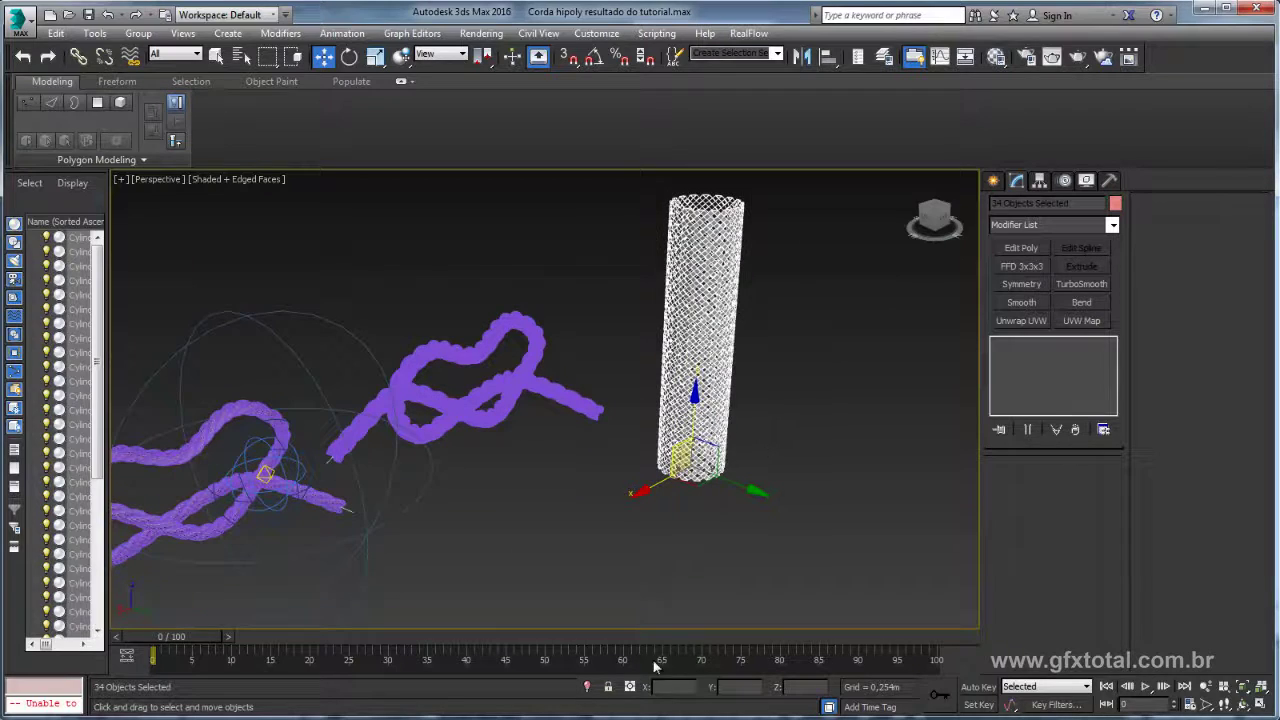
{"action": "left_click", "coordinate": [587, 687]}
{"action": "left_click", "coordinate": [646, 577]}
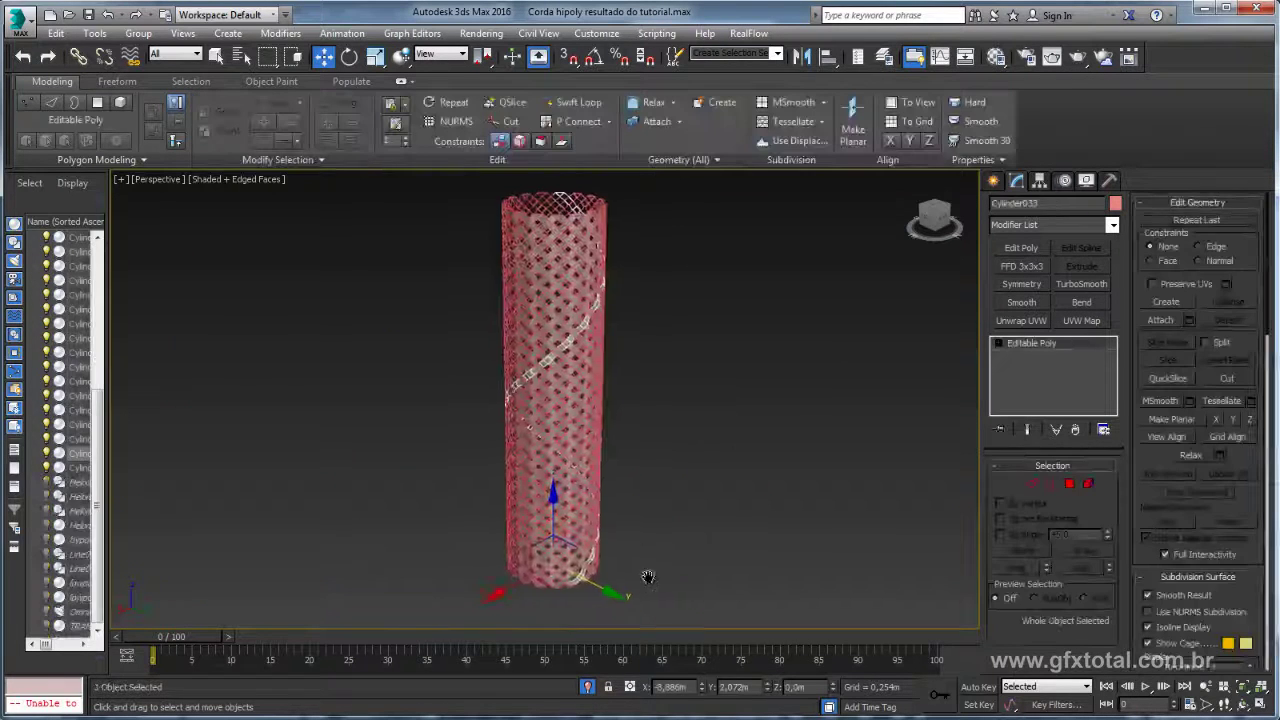
- Attach every cylinder from the Attach List into Cylinder033
{"action": "left_click", "coordinate": [1189, 319]}
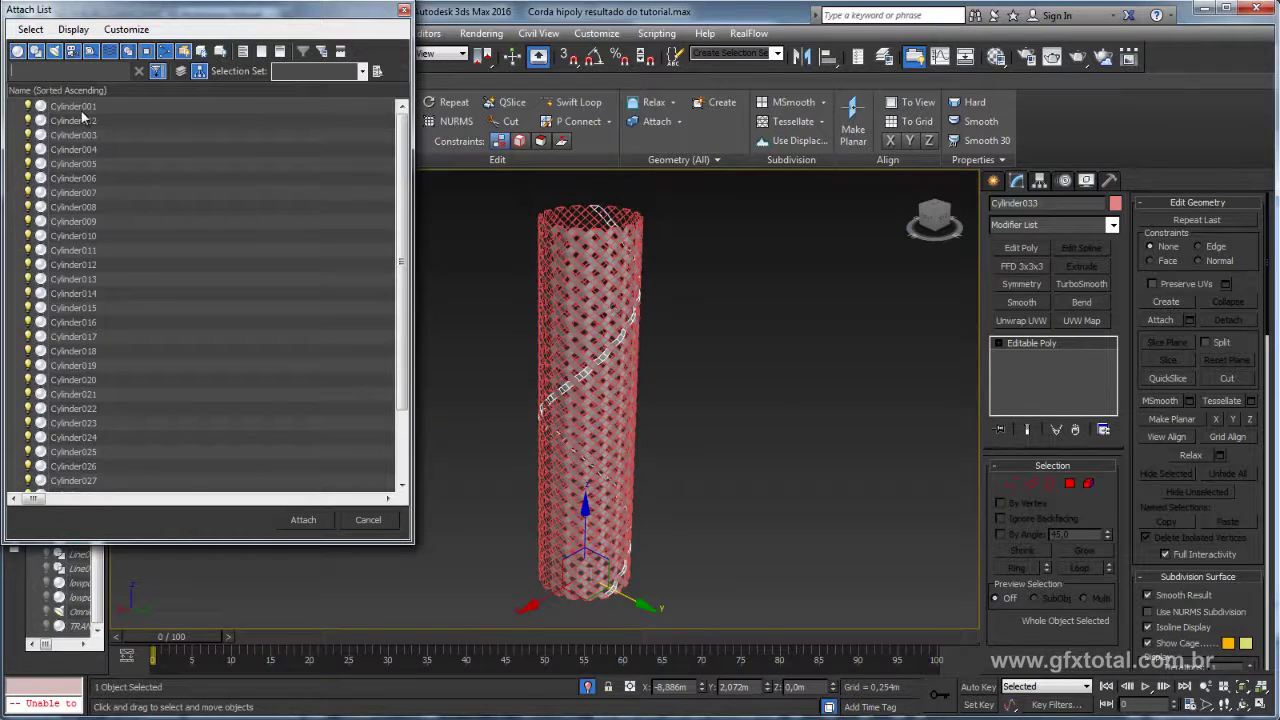
{"action": "left_click", "coordinate": [86, 135]}
{"action": "key", "text": "ctrl+a"}
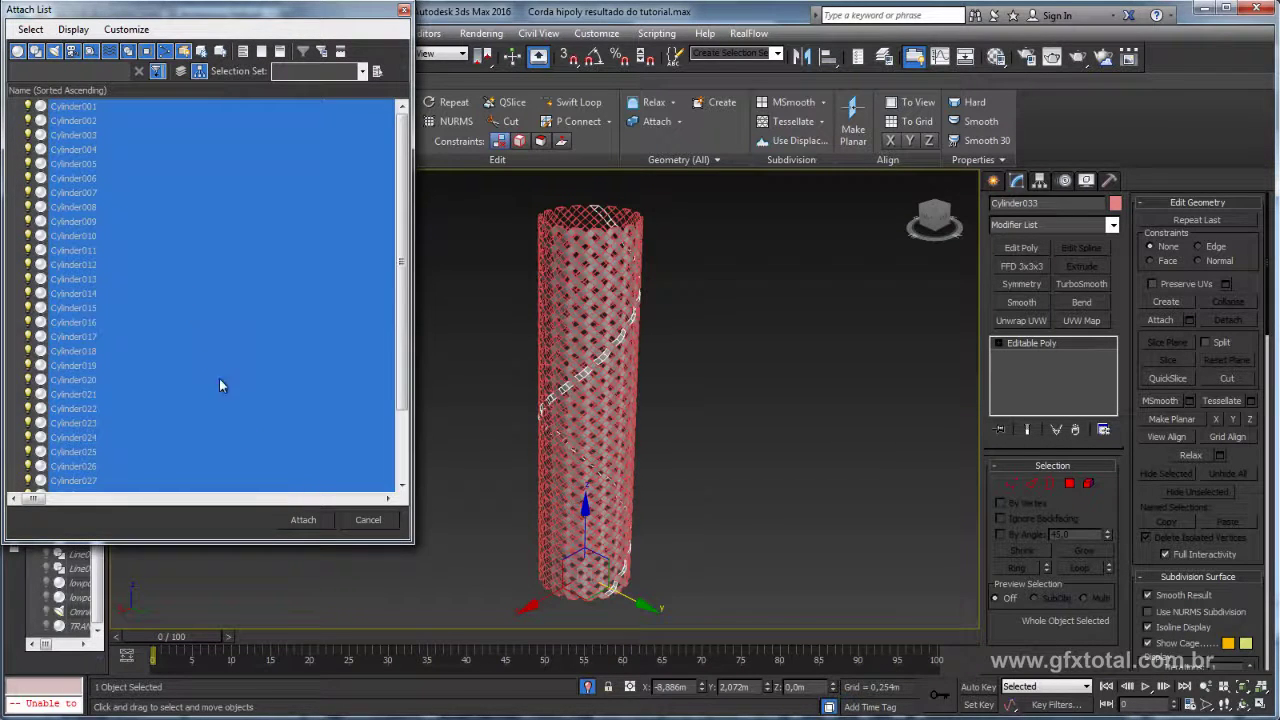
{"action": "left_click", "coordinate": [305, 525]}
{"action": "middle_click_drag", "start_coordinate": [667, 462], "coordinate": [715, 353], "text": "alt"}
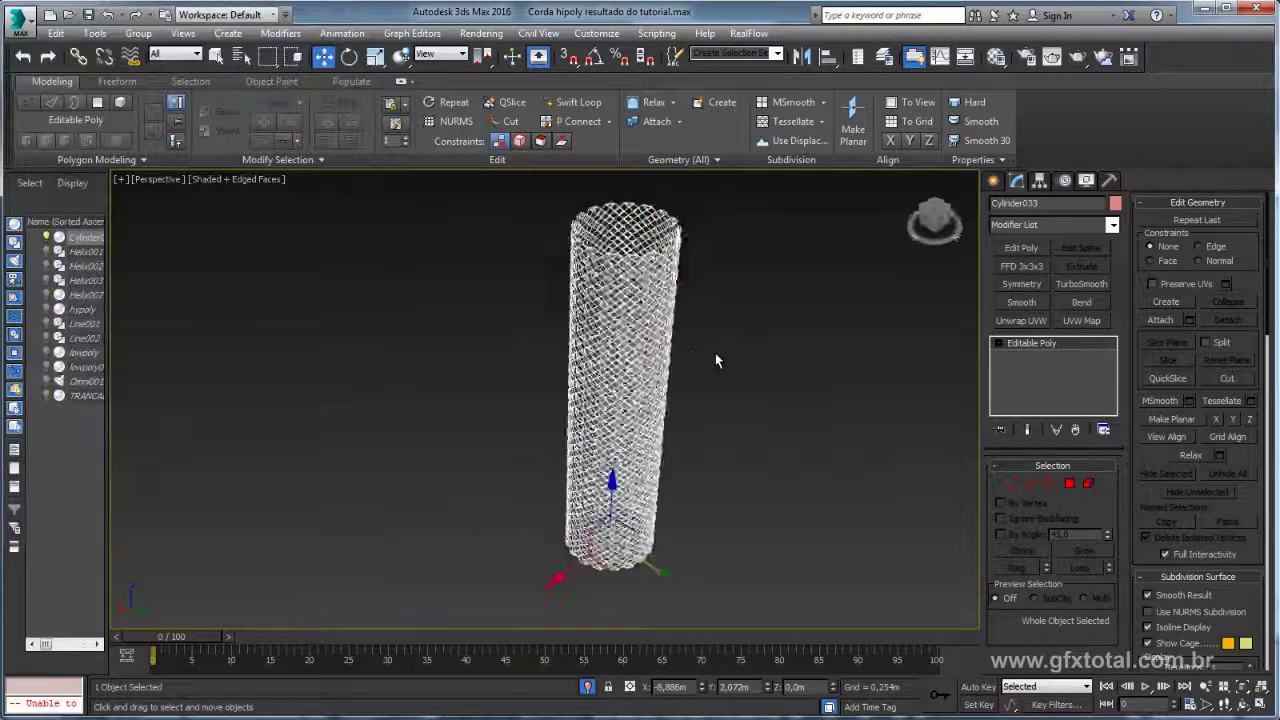
{"action": "scroll", "coordinate": [693, 308], "scroll_direction": "up", "scroll_amount": 3}
{"action": "scroll", "coordinate": [693, 308], "scroll_direction": "up", "scroll_amount": 2}
- Apply a Shell modifier with outer amount 0,012m and 3 segments to Cylinder033
{"action": "scroll", "coordinate": [830, 342], "scroll_direction": "up", "scroll_amount": 2}
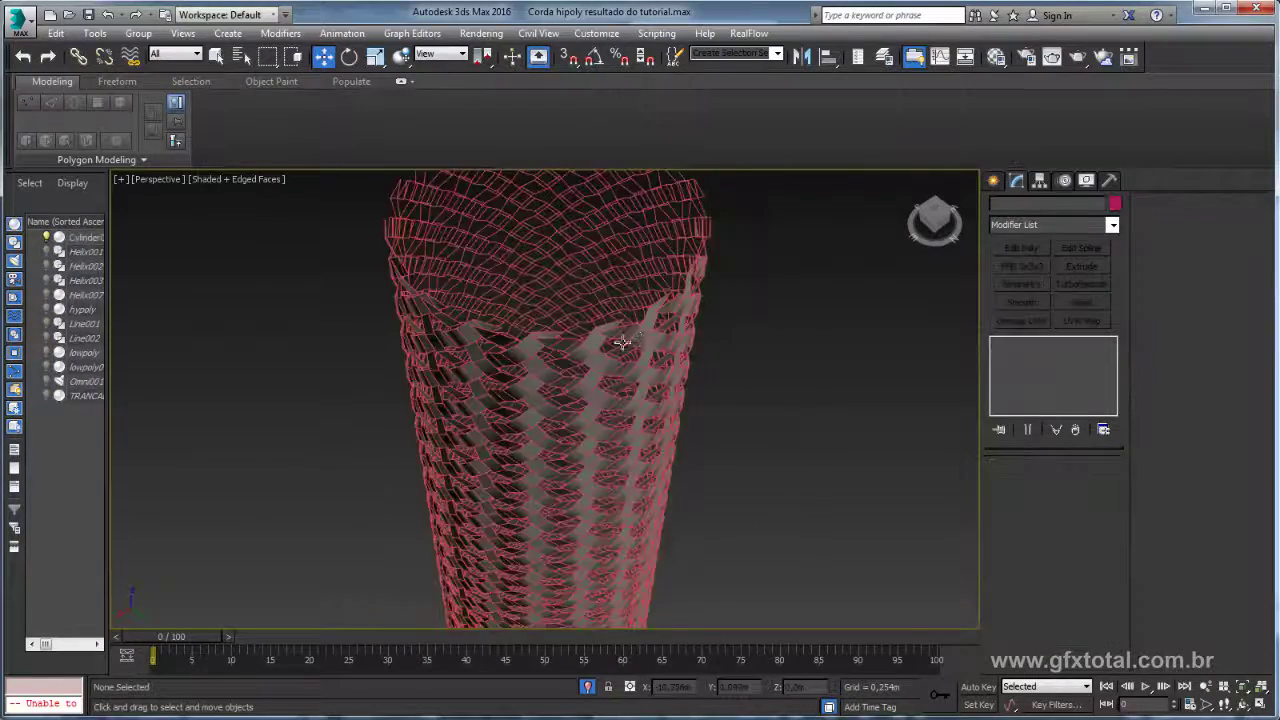
{"action": "scroll", "coordinate": [795, 344], "scroll_direction": "up", "scroll_amount": 2}
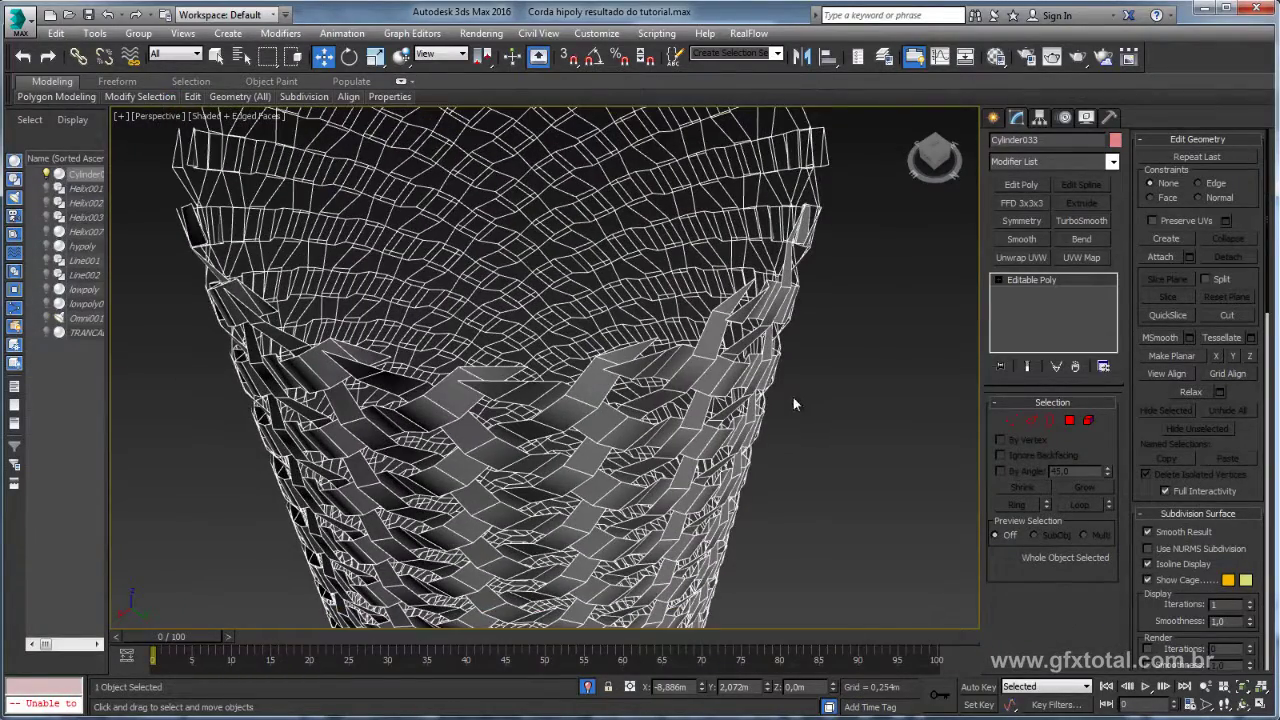
{"action": "type", "text": "x"}
{"action": "type", "text": "shell"}
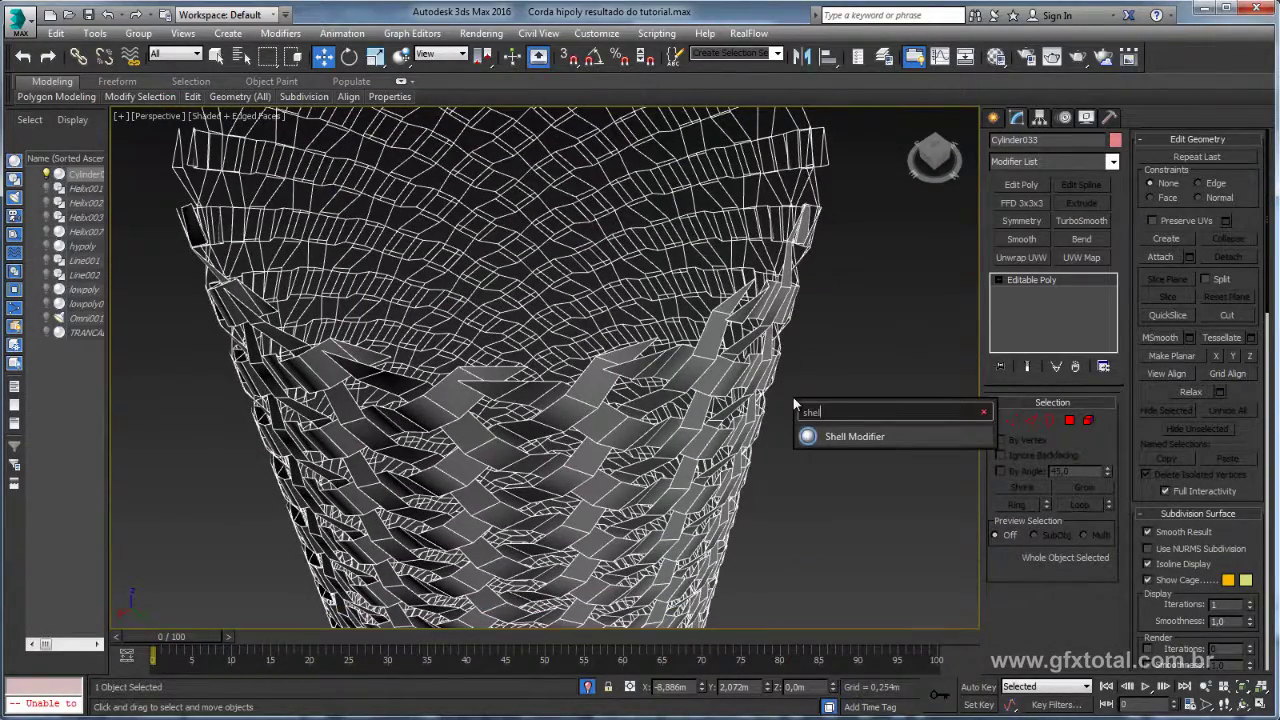
{"action": "key", "text": "Return"}
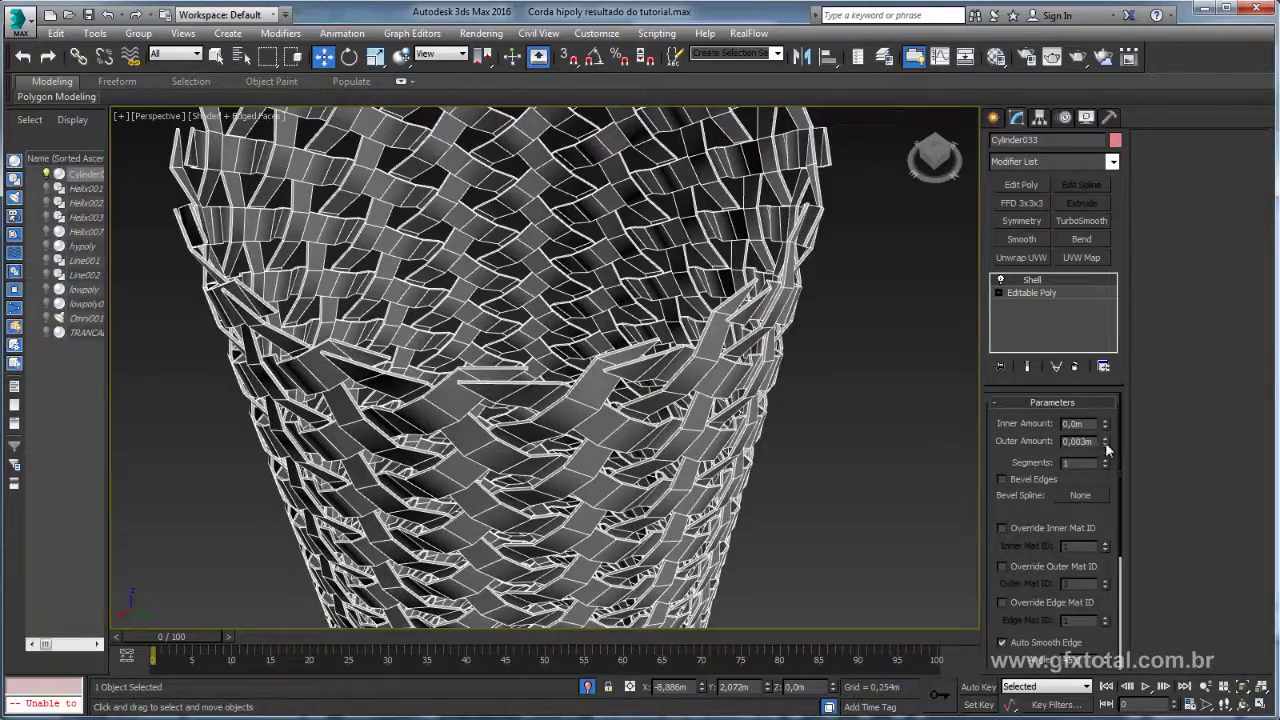
{"action": "left_click_drag", "start_coordinate": [1106, 445], "coordinate": [1106, 413]}
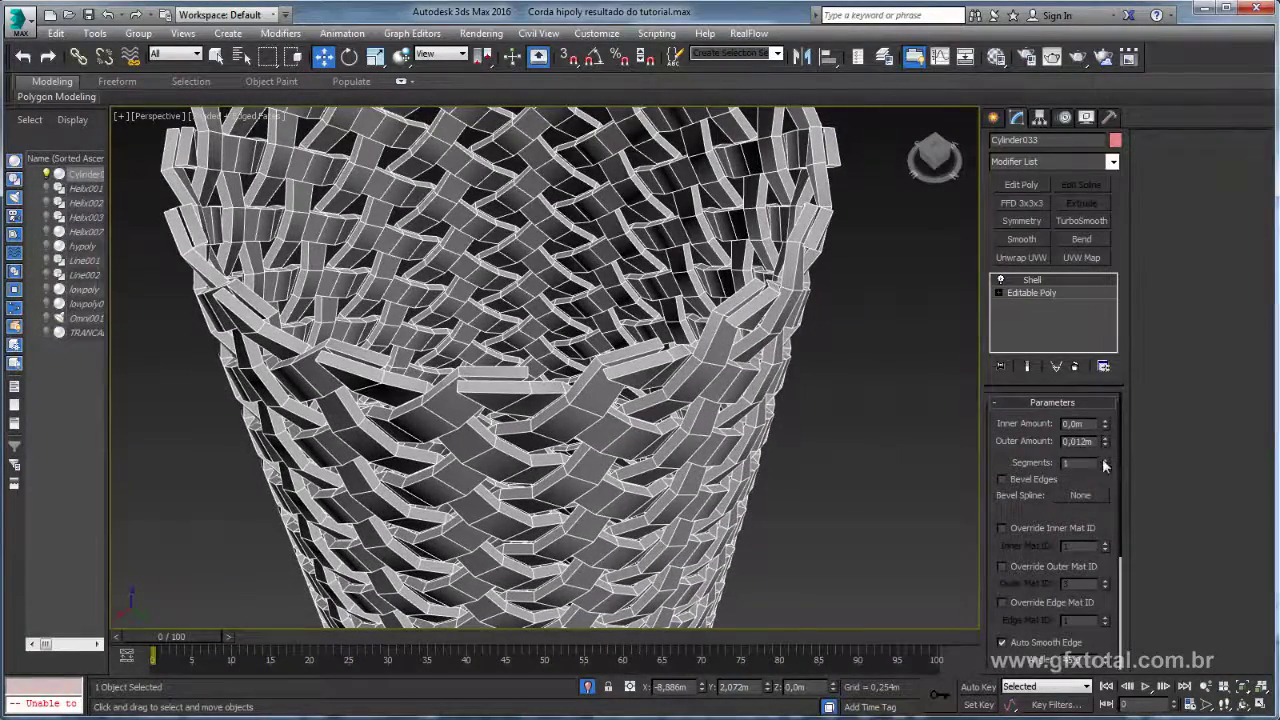
{"action": "left_click", "coordinate": [1104, 460]}
{"action": "left_click", "coordinate": [1104, 460]}
{"action": "scroll", "coordinate": [762, 481], "scroll_direction": "down", "scroll_amount": 2}
{"action": "scroll", "coordinate": [762, 481], "scroll_direction": "down", "scroll_amount": 2}
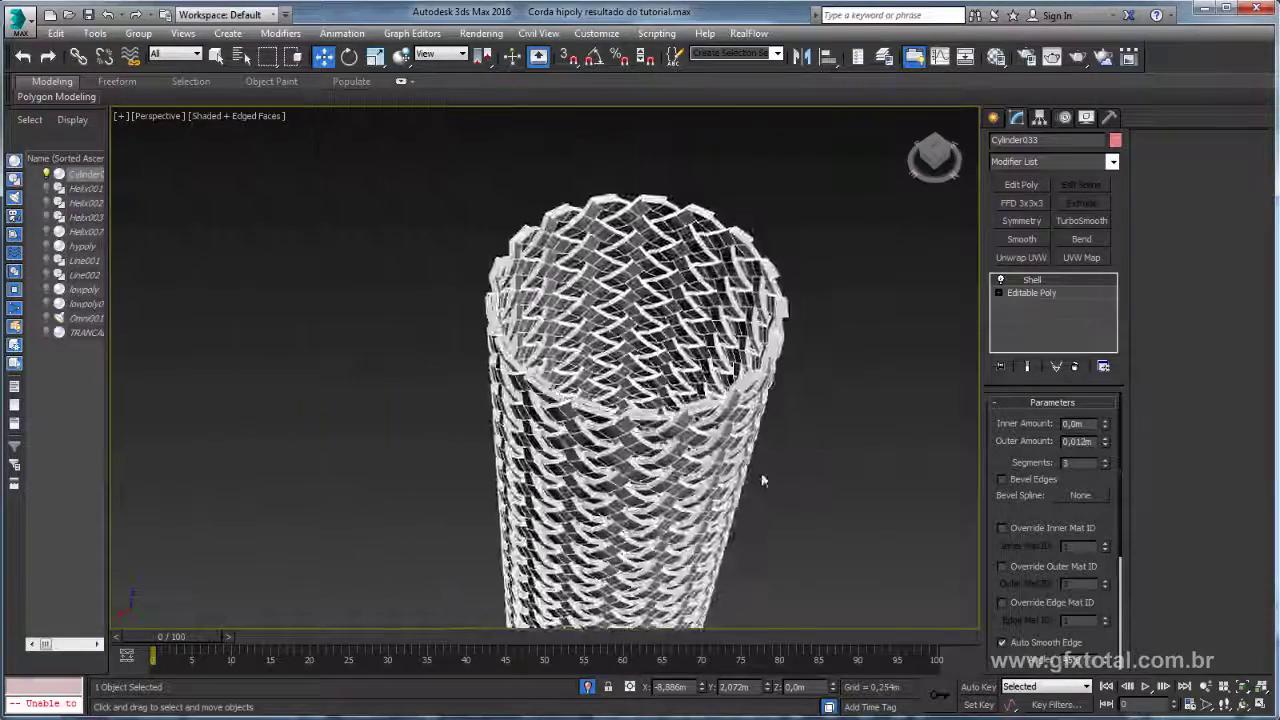
{"action": "scroll", "coordinate": [755, 470], "scroll_direction": "down", "scroll_amount": 2}
{"action": "scroll", "coordinate": [745, 400], "scroll_direction": "down", "scroll_amount": 2}
{"action": "scroll", "coordinate": [737, 403], "scroll_direction": "down", "scroll_amount": 2}
- Add a 1-iteration TurboSmooth to the braided tube and hide edged faces
{"action": "left_click", "coordinate": [921, 334]}
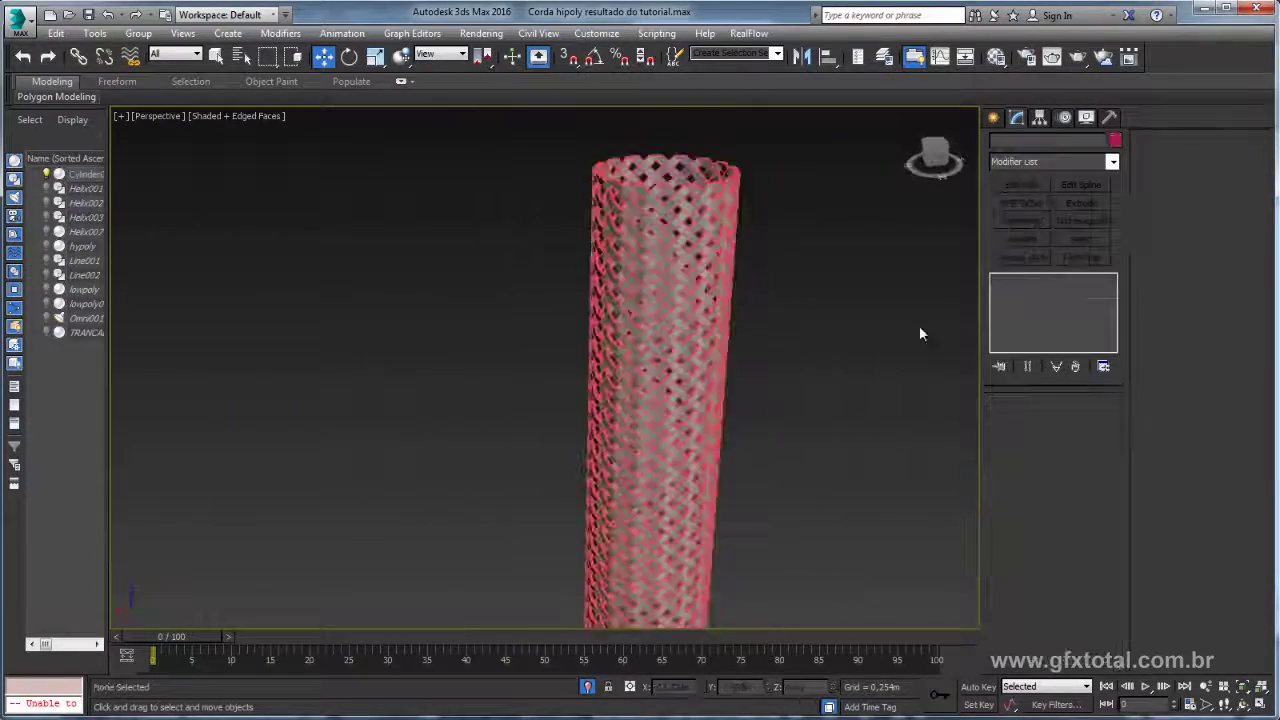
{"action": "left_click", "coordinate": [737, 320]}
{"action": "left_click", "coordinate": [1081, 221]}
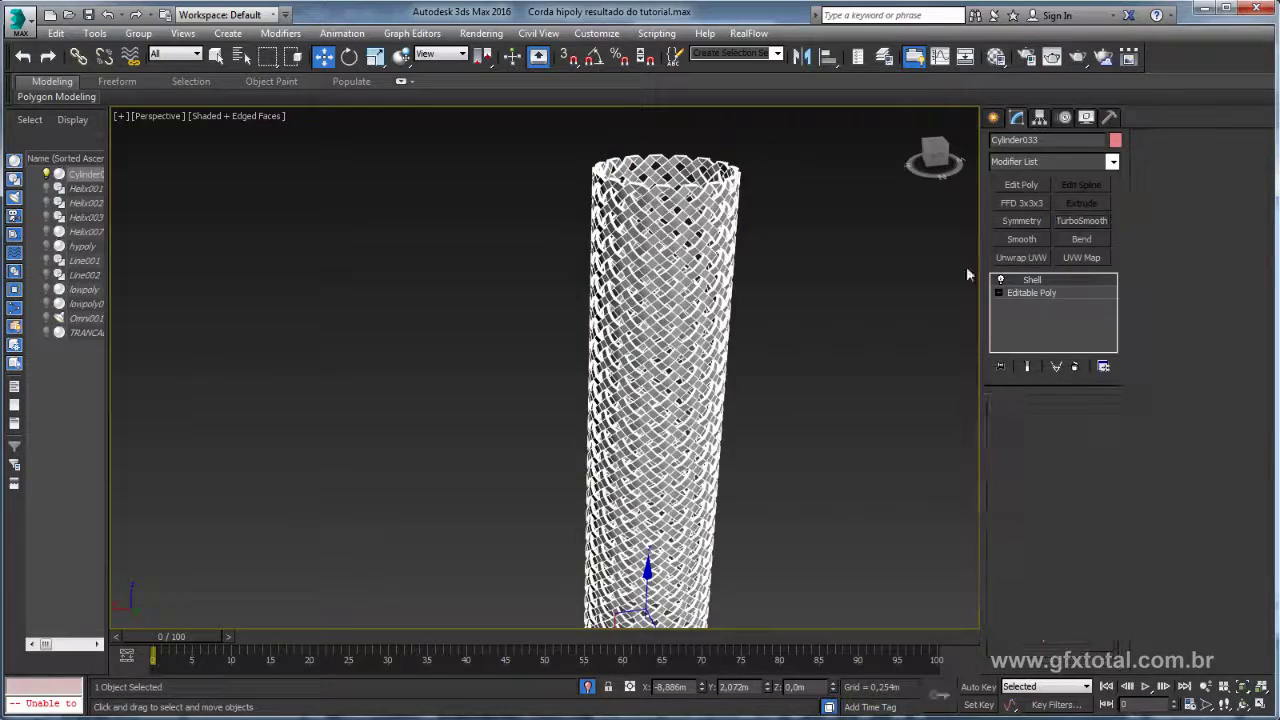
{"action": "left_click", "coordinate": [827, 357]}
{"action": "key", "text": "F4"}
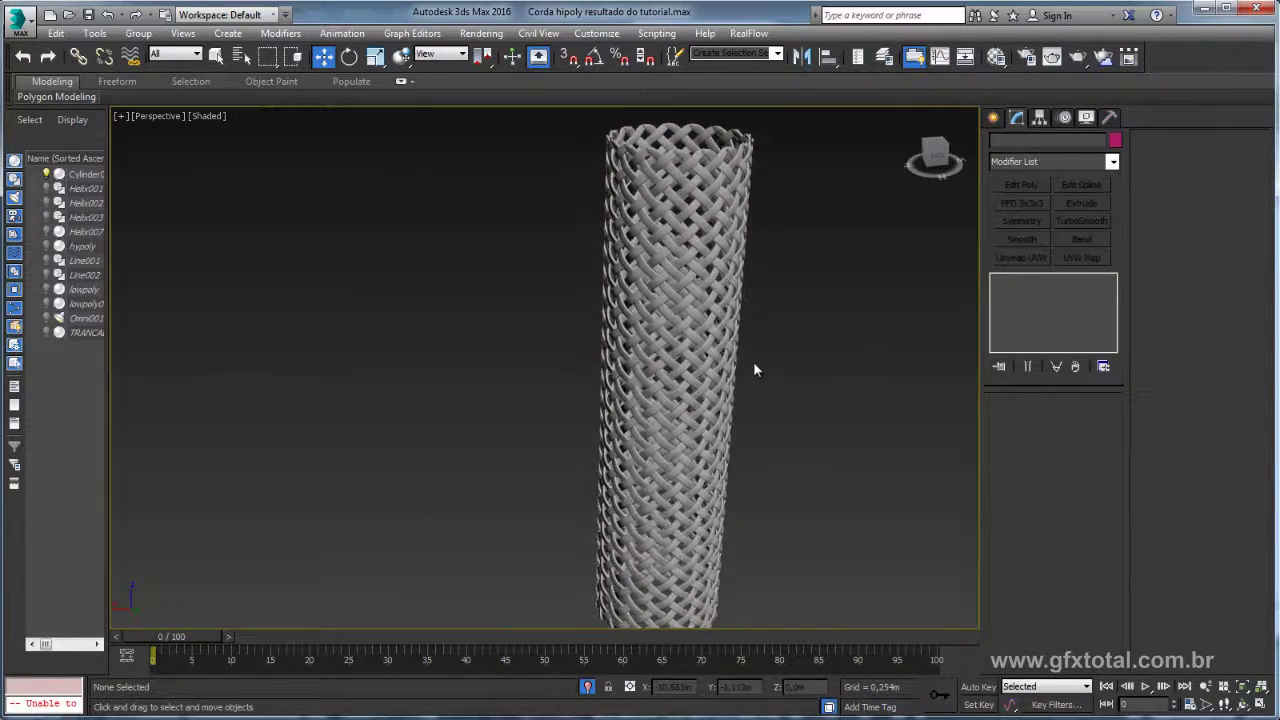
- Inspect the smoothed tube's top opening, toggling edged faces on and off
{"action": "middle_click_drag", "start_coordinate": [754, 369], "coordinate": [726, 389], "text": "alt"}
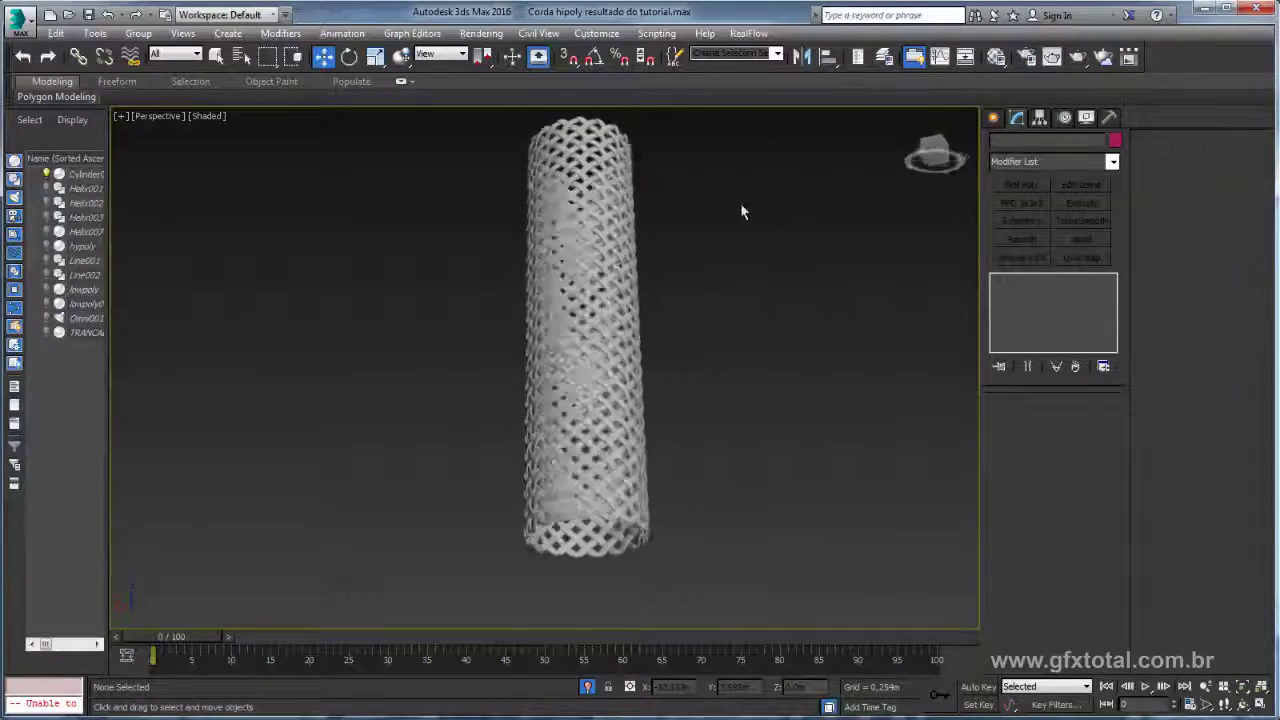
{"action": "left_click_drag", "start_coordinate": [740, 365], "coordinate": [518, 475]}
{"action": "middle_click_drag", "start_coordinate": [685, 360], "coordinate": [752, 443], "text": "alt"}
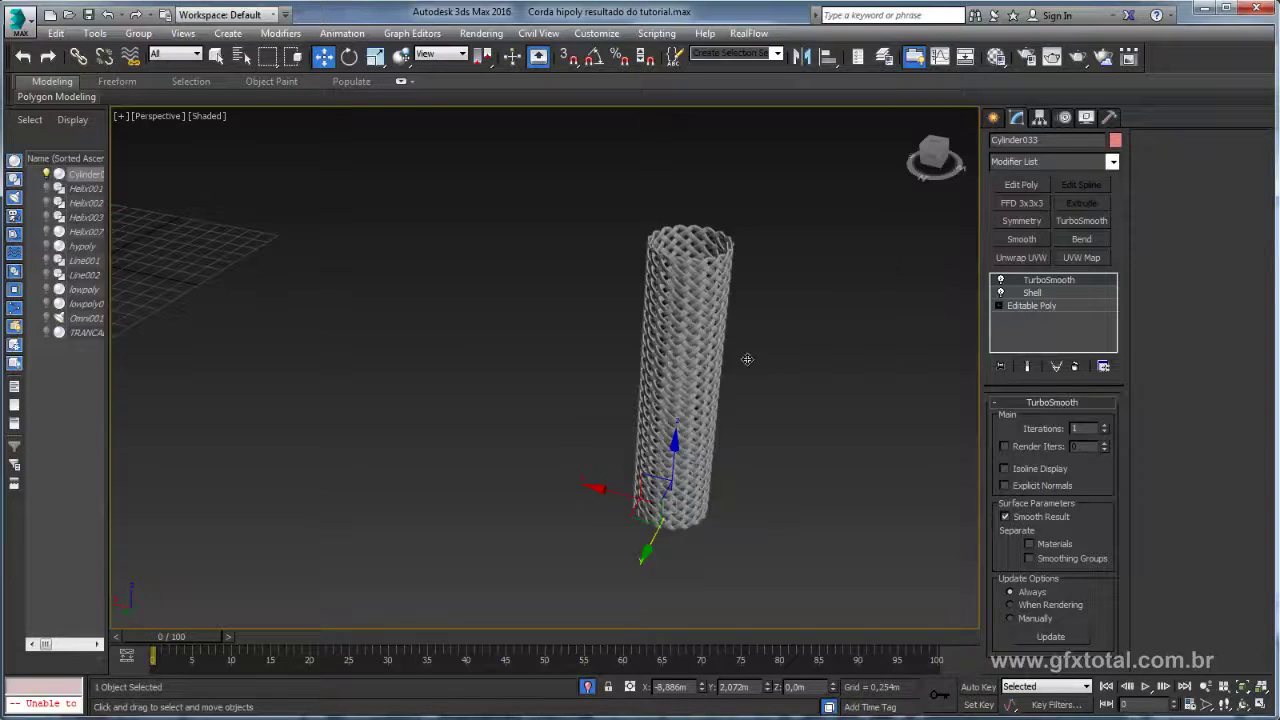
{"action": "scroll", "coordinate": [709, 371], "scroll_direction": "up", "scroll_amount": 1}
{"action": "scroll", "coordinate": [708, 372], "scroll_direction": "up", "scroll_amount": 4}
{"action": "scroll", "coordinate": [707, 373], "scroll_direction": "up", "scroll_amount": 2}
{"action": "key", "text": "F4"}
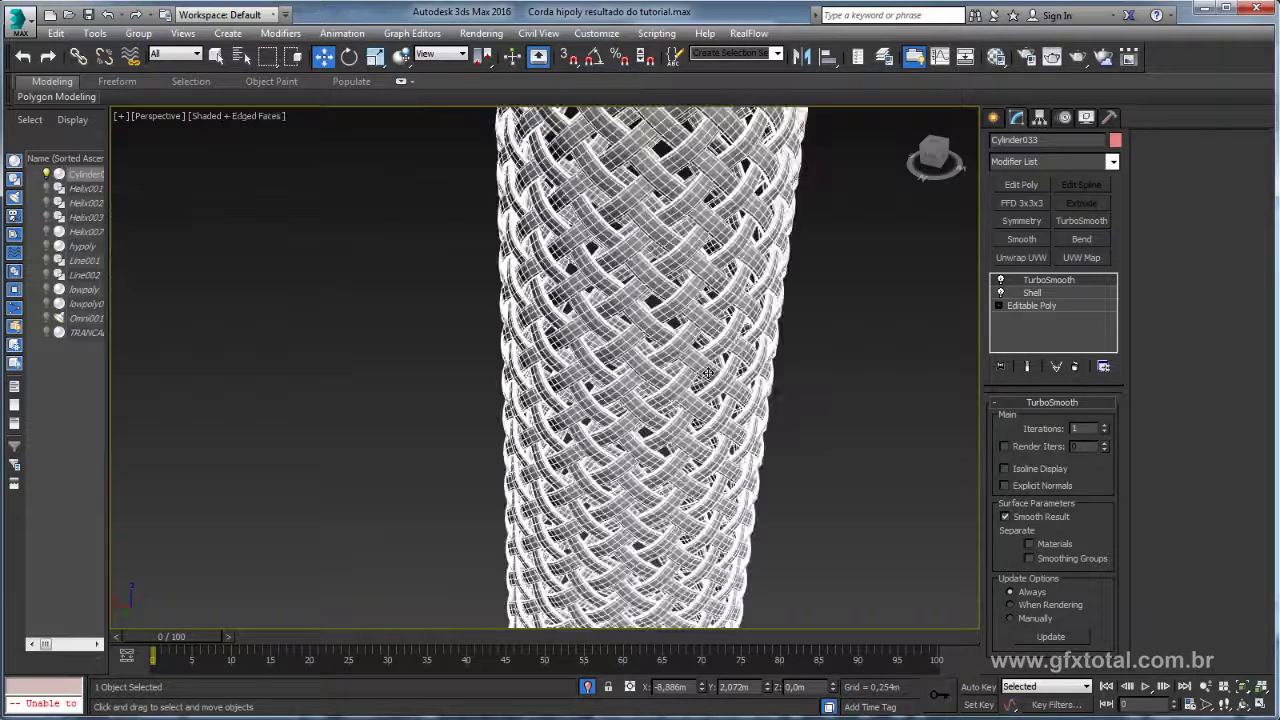
{"action": "key", "text": "F4"}
{"action": "scroll", "coordinate": [698, 332], "scroll_direction": "down", "scroll_amount": 1}
{"action": "scroll", "coordinate": [698, 332], "scroll_direction": "down", "scroll_amount": 4}
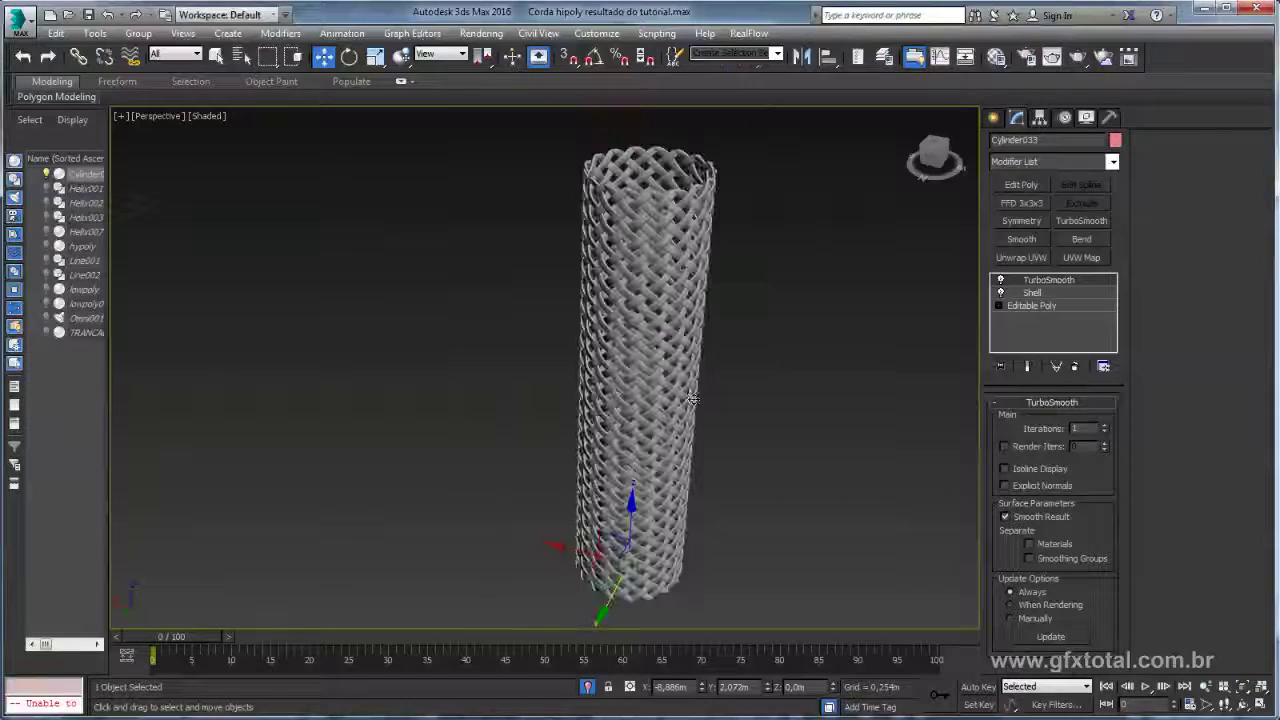
{"action": "scroll", "coordinate": [698, 332], "scroll_direction": "down", "scroll_amount": 1}
{"action": "left_click", "coordinate": [1112, 162]}
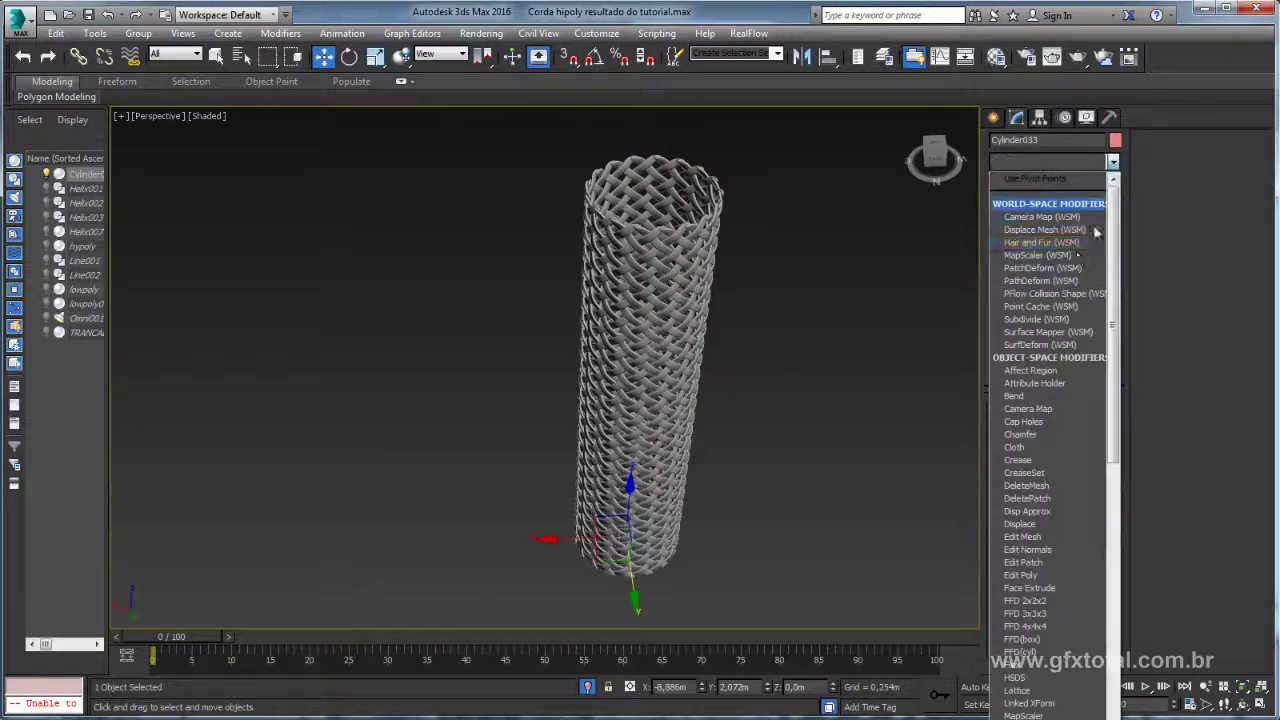
- Bend the tube to angle -5,5 and bring the rope knots back into view
{"action": "left_click", "coordinate": [1014, 397]}
{"action": "left_click_drag", "start_coordinate": [1095, 437], "coordinate": [1095, 300]}
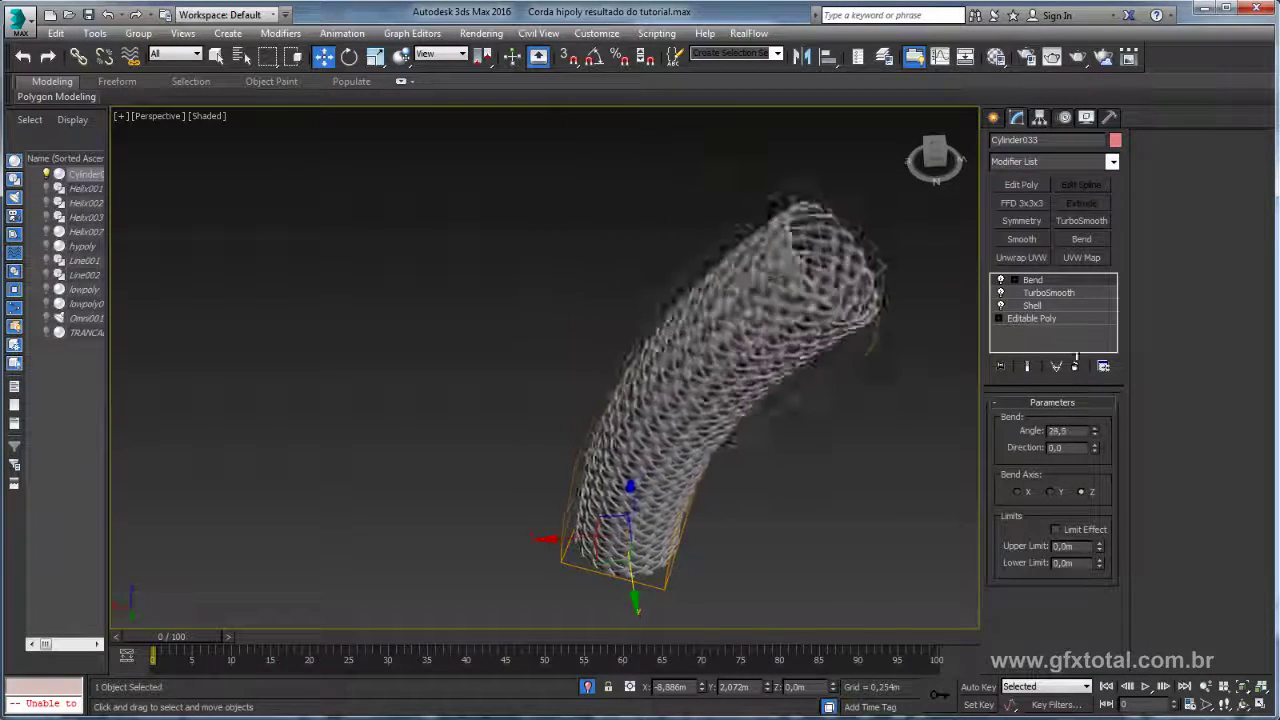
{"action": "mouse_move", "coordinate": [1095, 430]}
{"action": "left_mouse_down"}
{"action": "mouse_move", "coordinate": [1203, 680]}
{"action": "mouse_move", "coordinate": [877, 428]}
{"action": "left_mouse_up"}
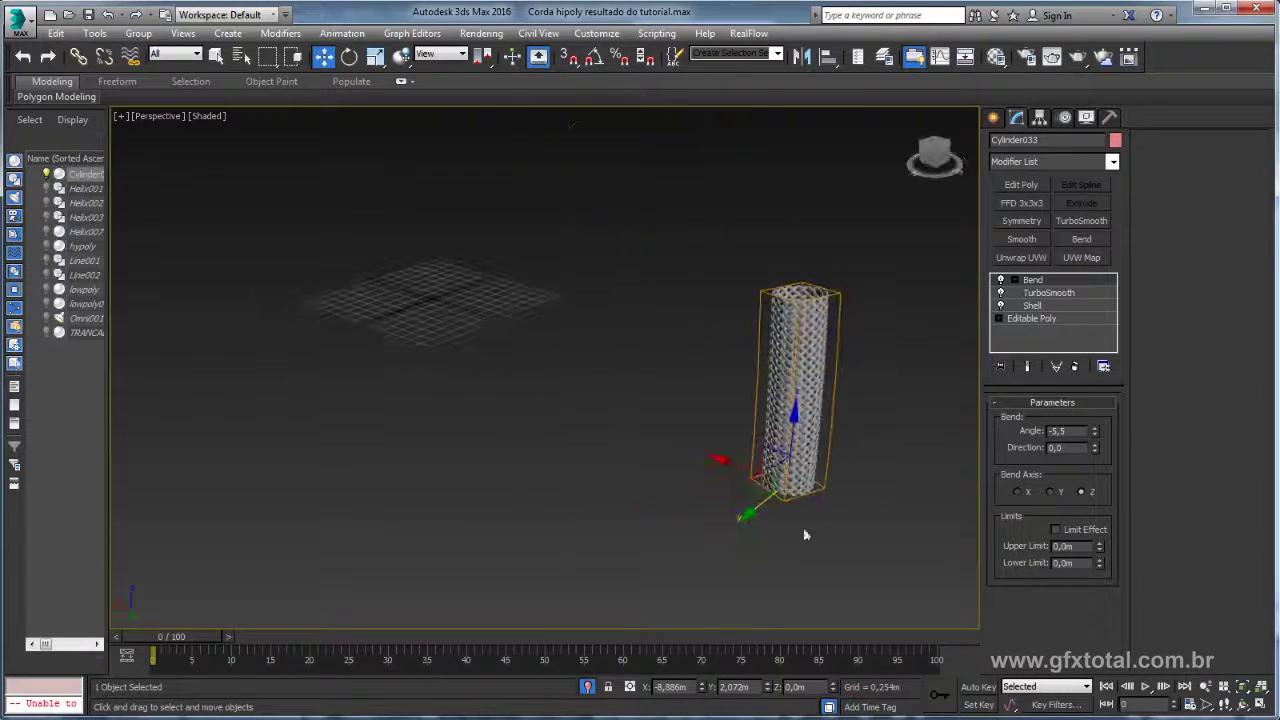
{"action": "left_click", "coordinate": [588, 686]}
{"action": "mouse_move", "coordinate": [611, 586]}
{"action": "middle_mouse_down", "text": "alt"}
{"action": "mouse_move", "coordinate": [690, 490]}
{"action": "mouse_move", "coordinate": [809, 466]}
{"action": "mouse_move", "coordinate": [423, 494]}
{"action": "mouse_move", "coordinate": [241, 388]}
{"action": "middle_mouse_up", "text": "alt"}
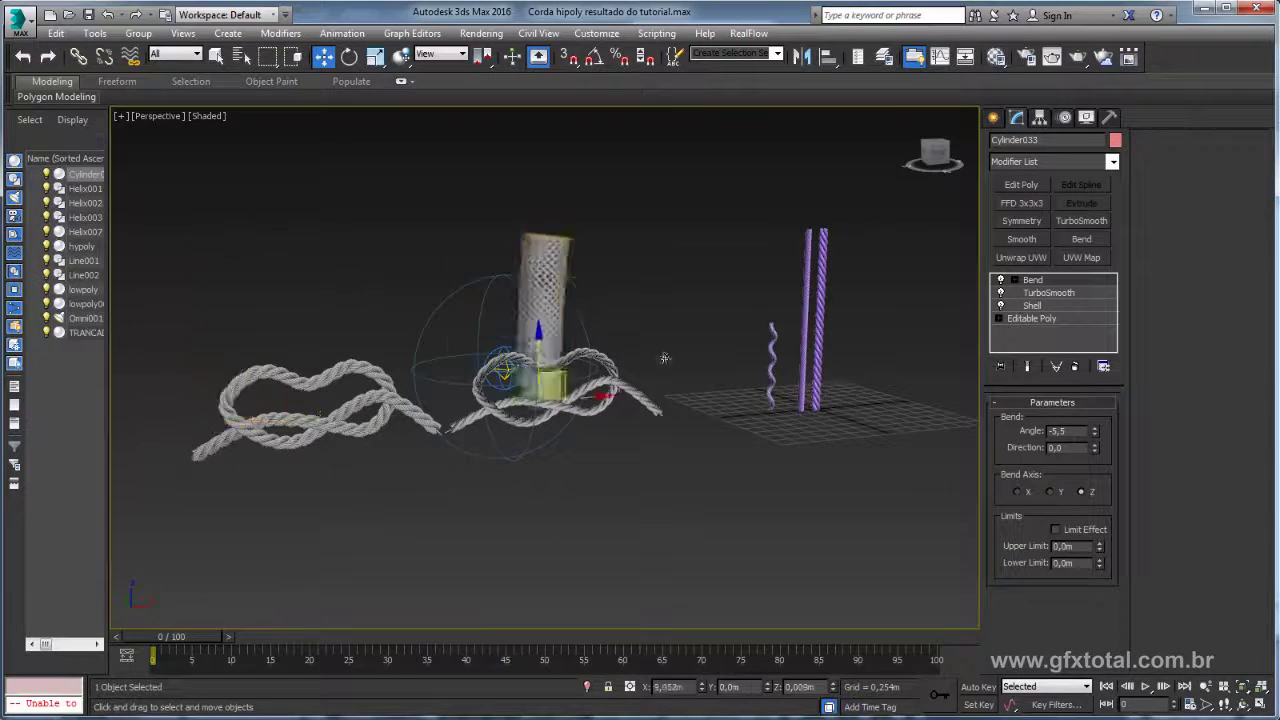
{"action": "mouse_move", "coordinate": [927, 370]}
{"action": "middle_mouse_down", "text": "alt"}
{"action": "mouse_move", "coordinate": [863, 466]}
{"action": "mouse_move", "coordinate": [771, 406]}
{"action": "middle_mouse_up", "text": "alt"}
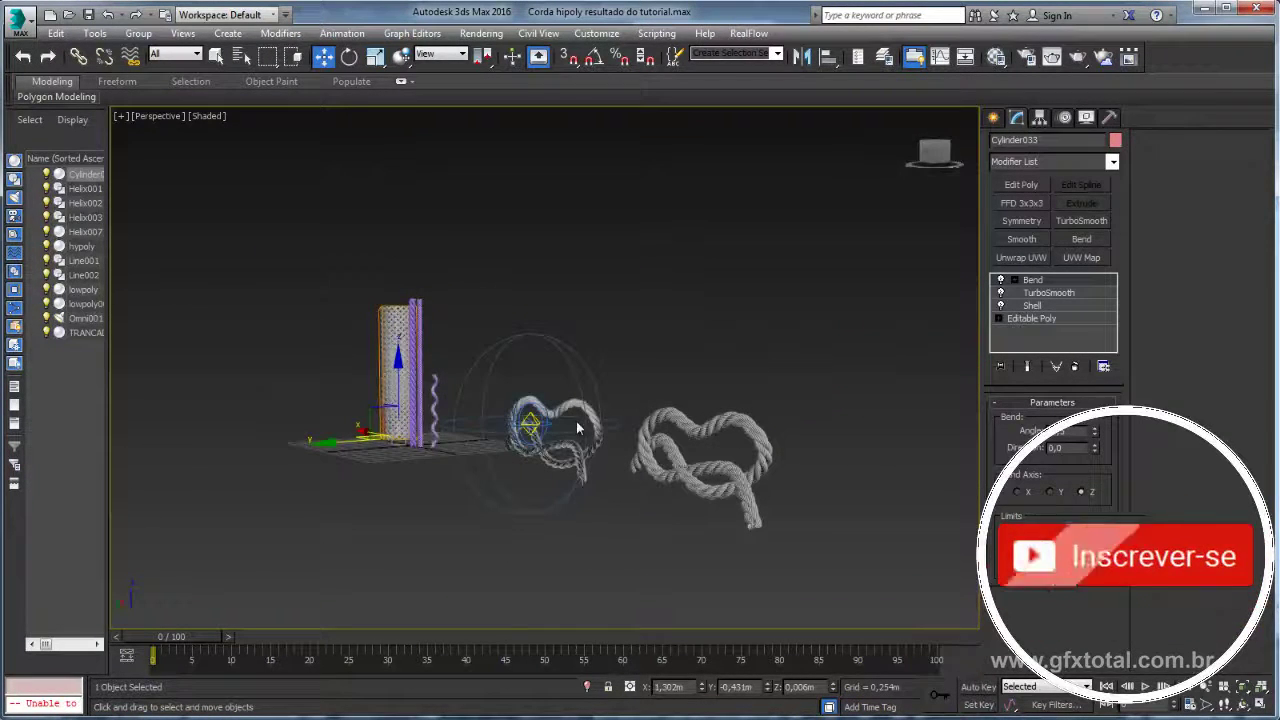
{"action": "mouse_move", "coordinate": [614, 480]}
{"action": "middle_mouse_down", "text": "alt"}
{"action": "mouse_move", "coordinate": [706, 491]}
{"action": "mouse_move", "coordinate": [594, 462]}
{"action": "mouse_move", "coordinate": [671, 471]}
{"action": "mouse_move", "coordinate": [558, 462]}
{"action": "middle_mouse_up", "text": "alt"}
{"action": "scroll", "coordinate": [594, 462], "scroll_direction": "up", "scroll_amount": 5}
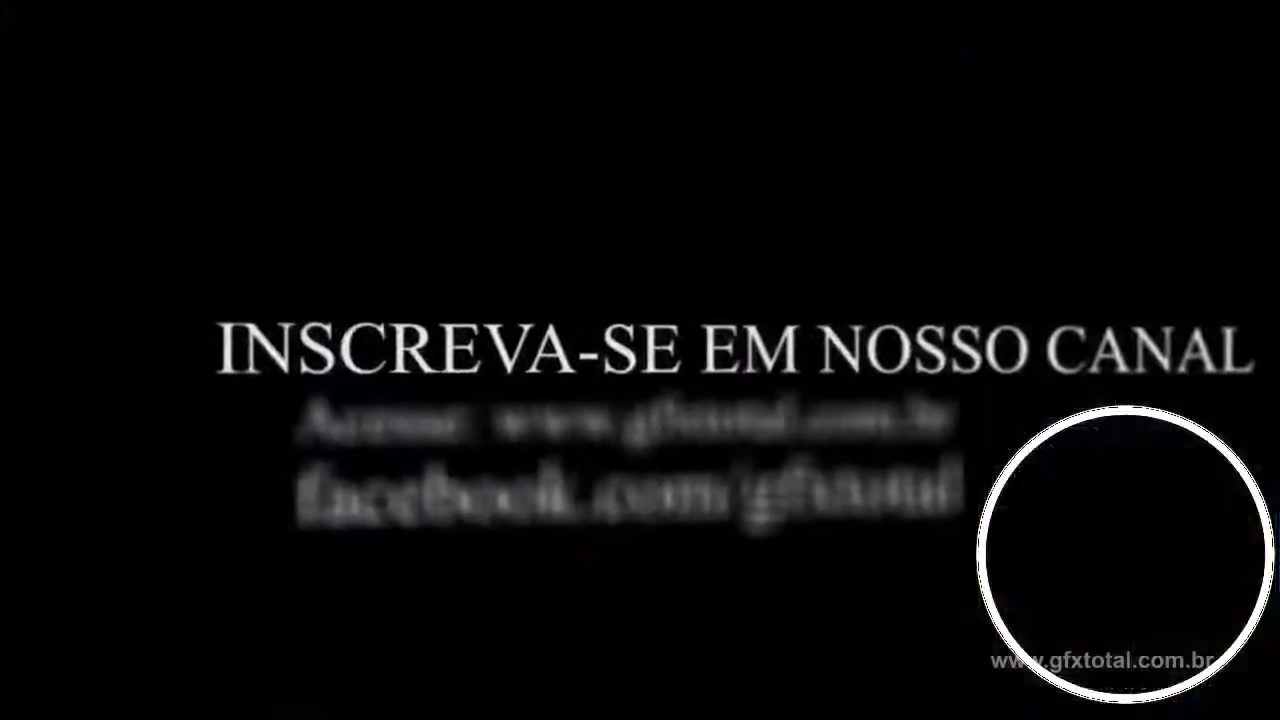